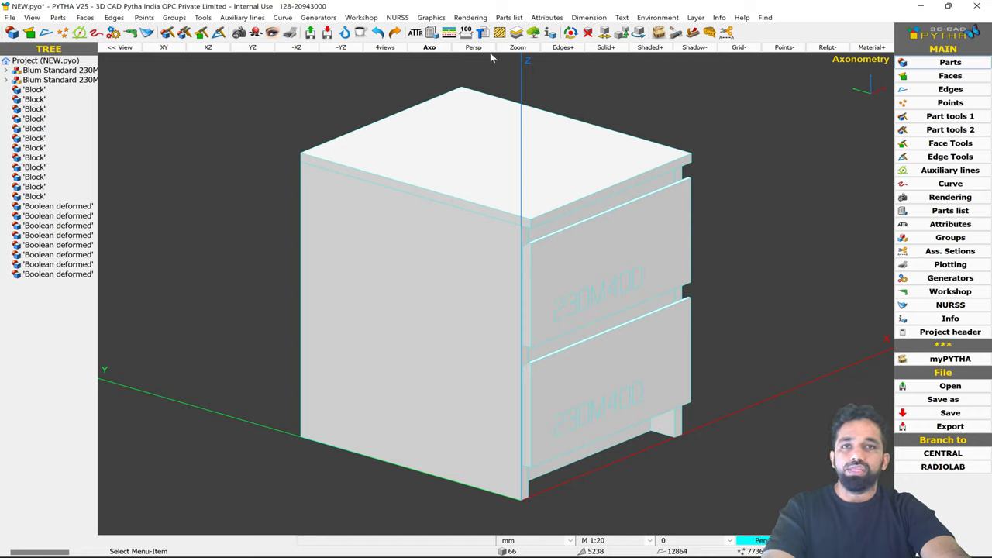
- Group all the cabinet's parts under the name "Chest of 2 Drawers" and expand that group in the project tree
click(415, 32)
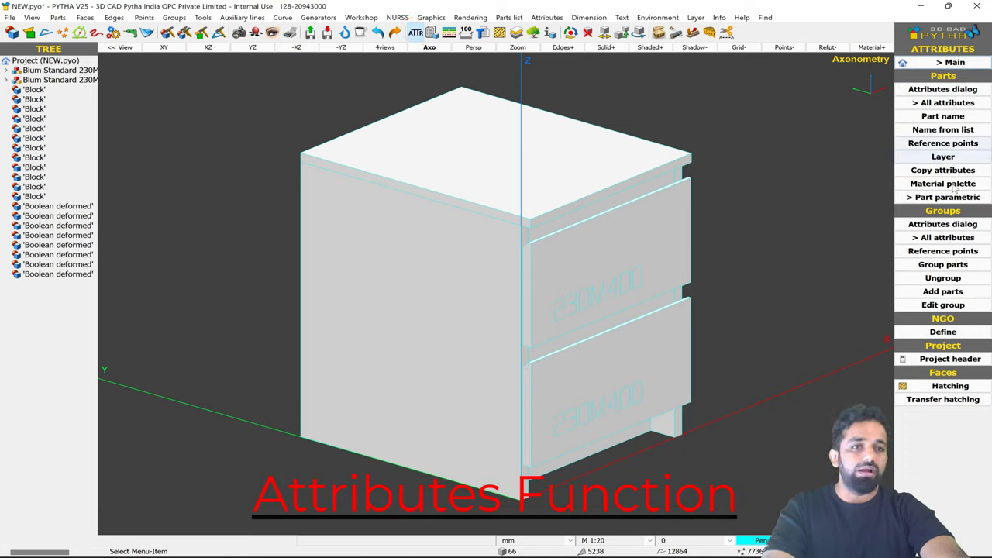
click(943, 265)
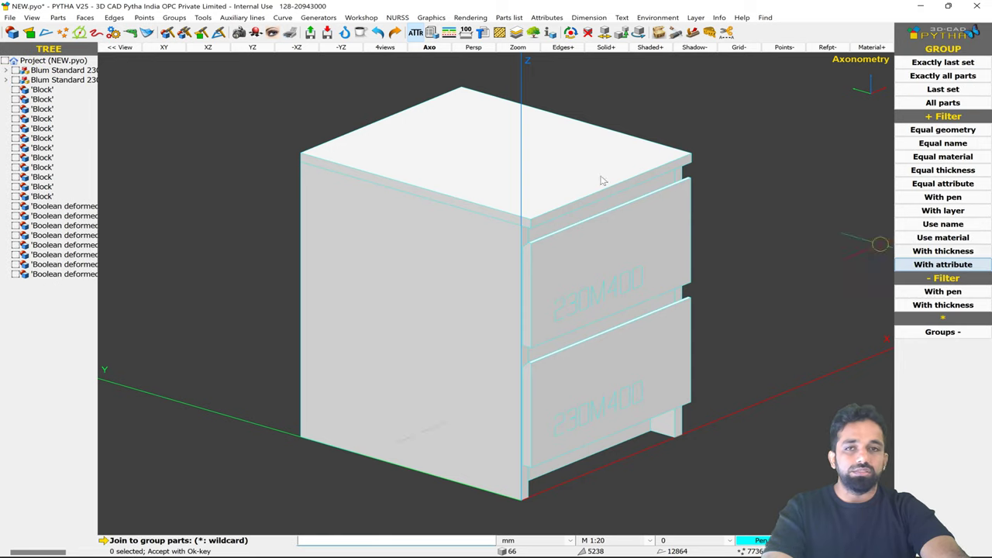
drag(252, 71, 788, 287)
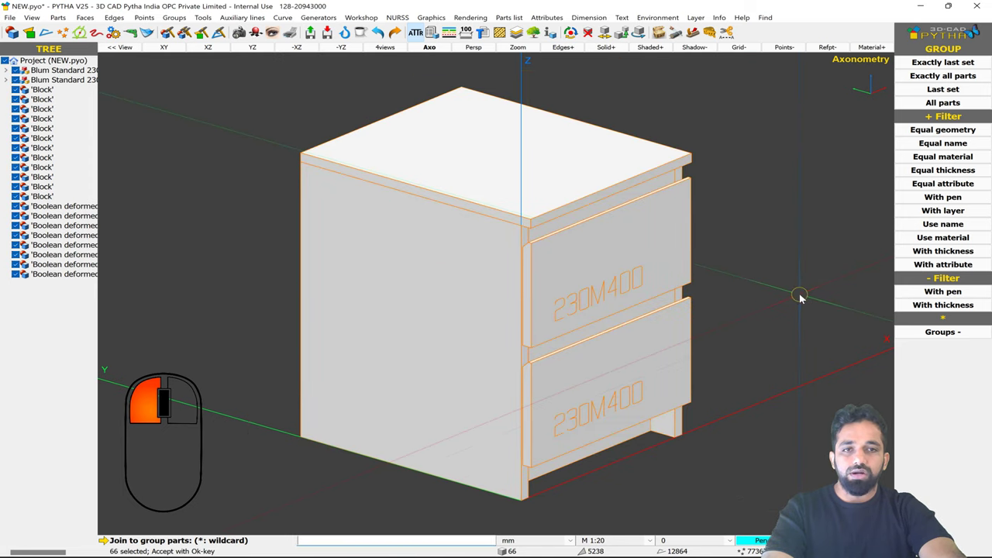
click(798, 299)
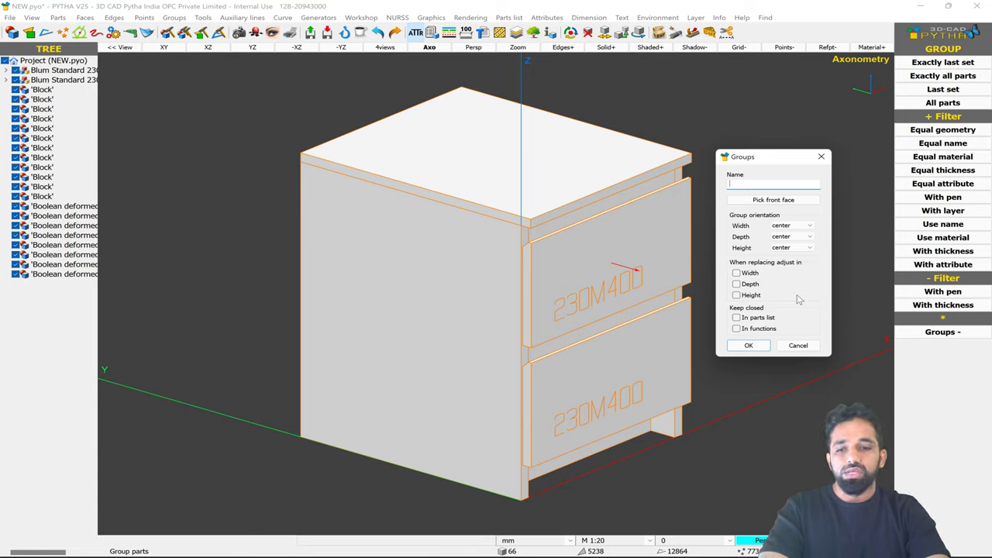
text(Chest )
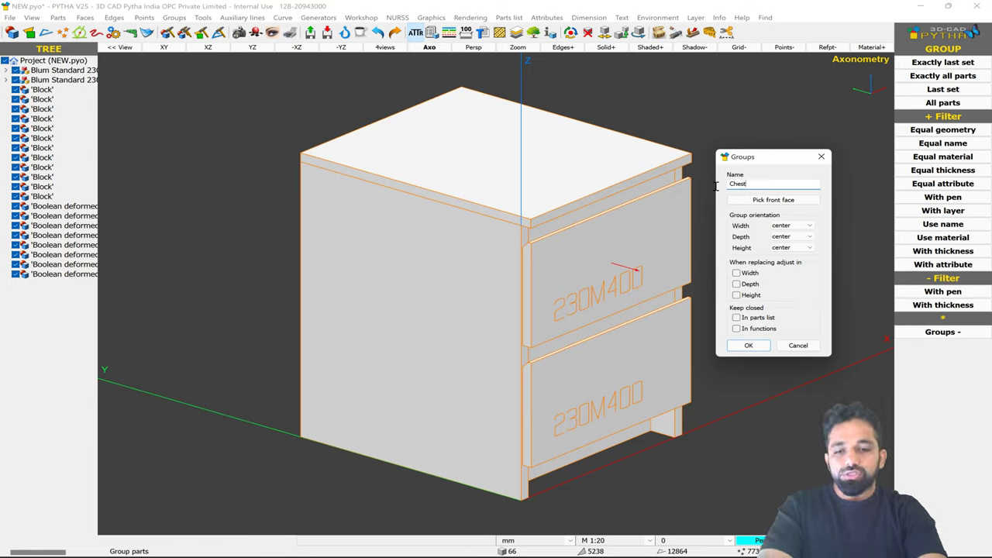
text(of 2 )
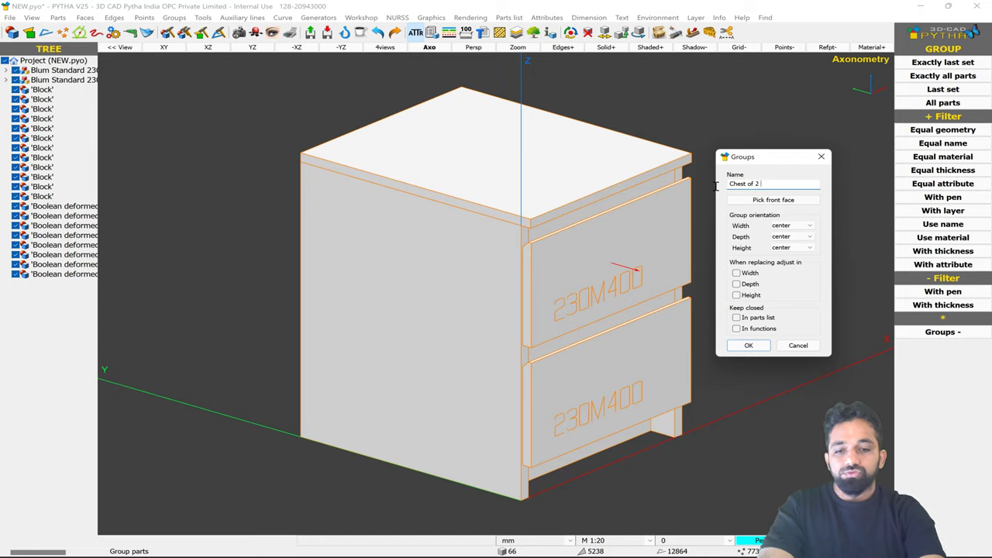
text(Drawers)
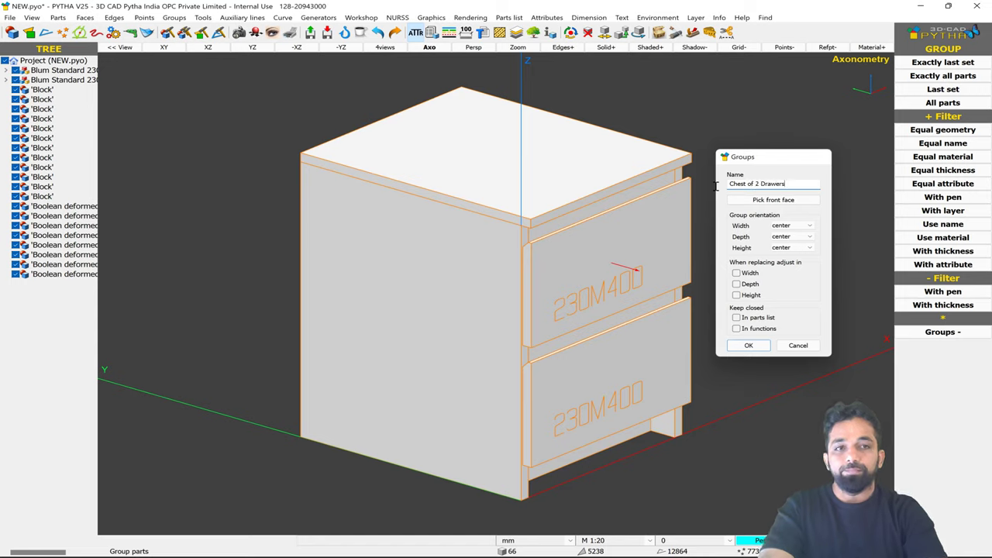
key(Return)
key(Return)
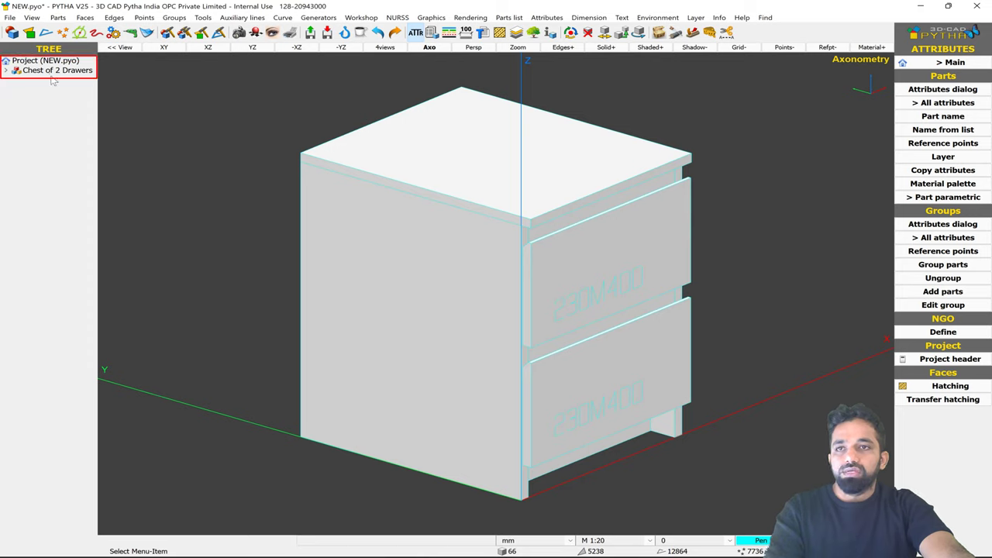
click(6, 71)
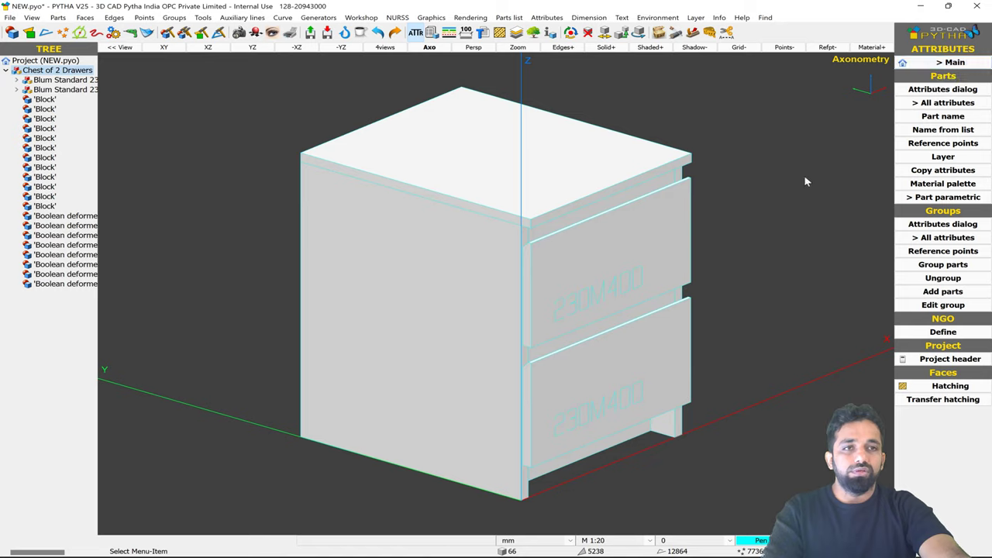
- Name the cabinet's large visible side panel "End LH" with the Part name function
click(922, 120)
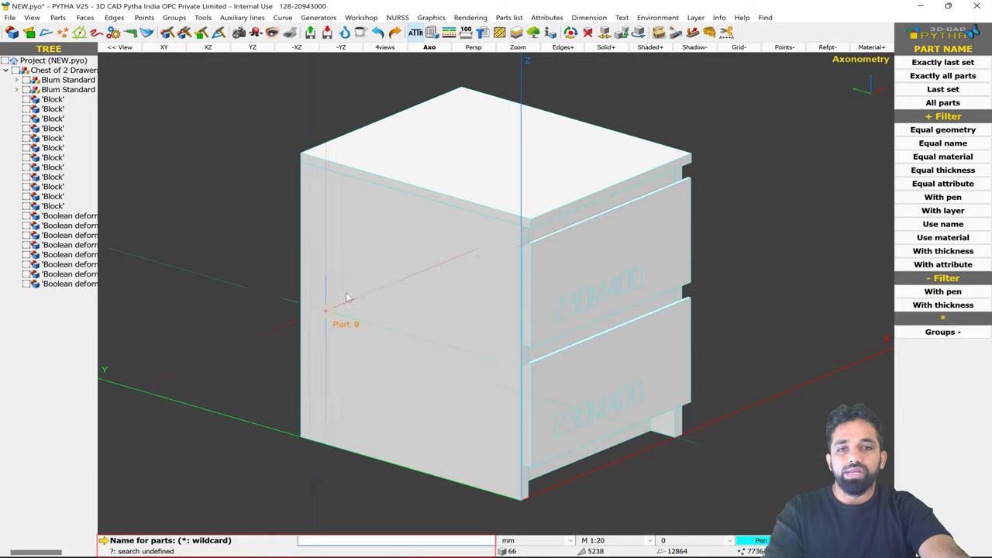
click(411, 327)
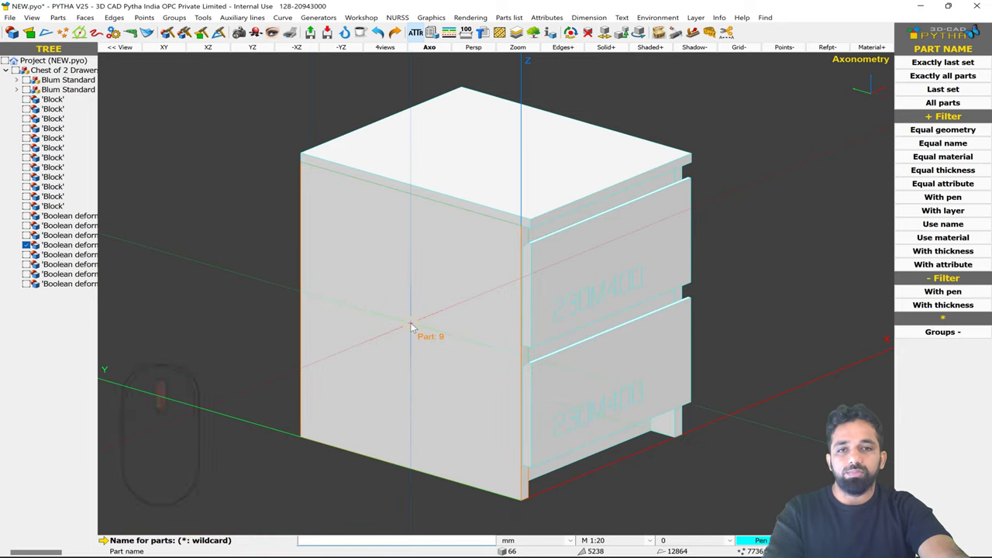
middle_click(412, 327)
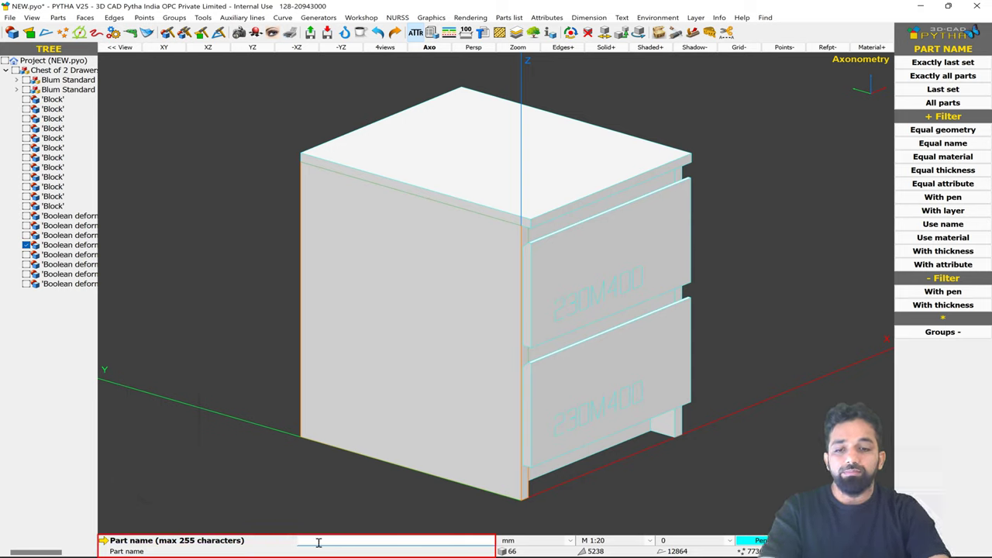
text(End)
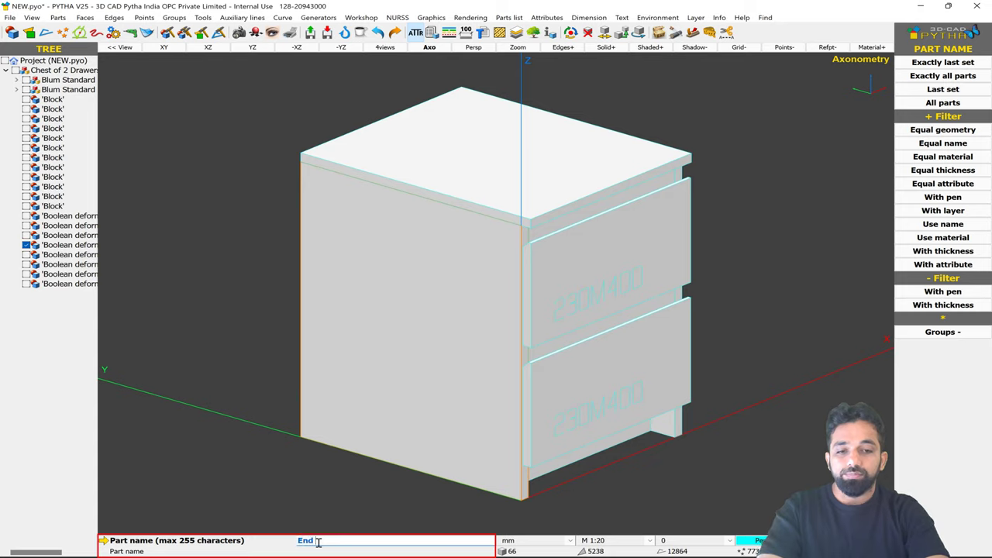
text( LH)
key(Return)
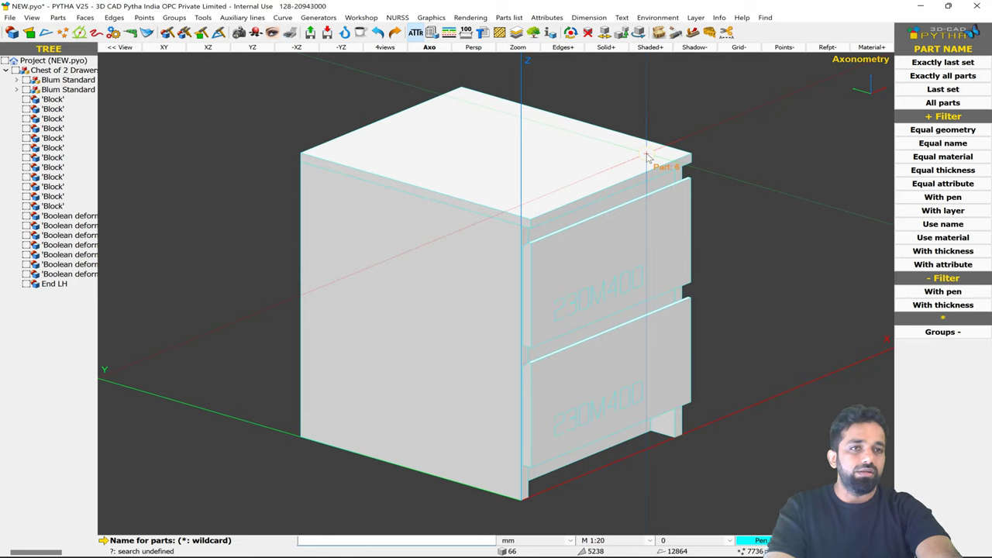
key(Escape)
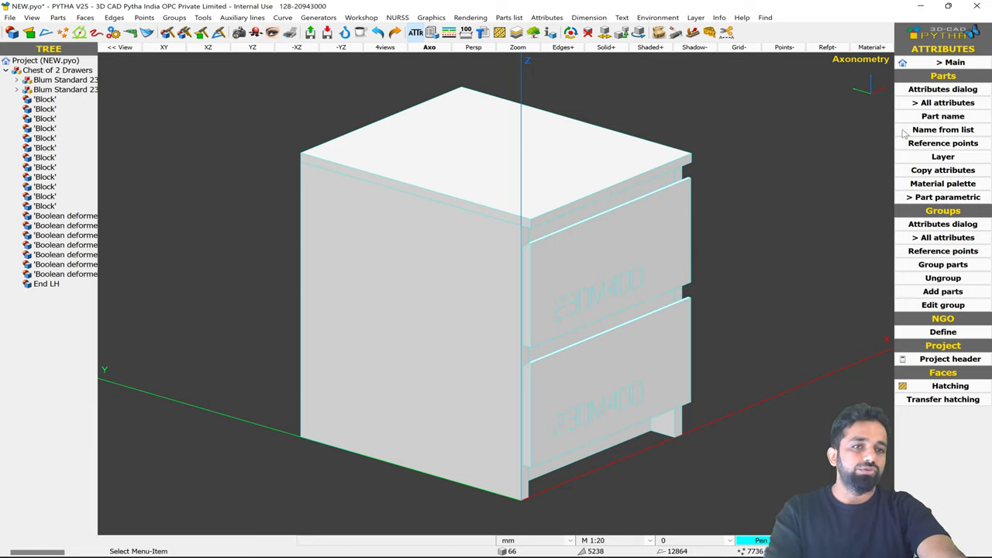
- Name the cabinet's uppermost panel with Name from list, adding "Top" as a new entry to the name list
click(959, 134)
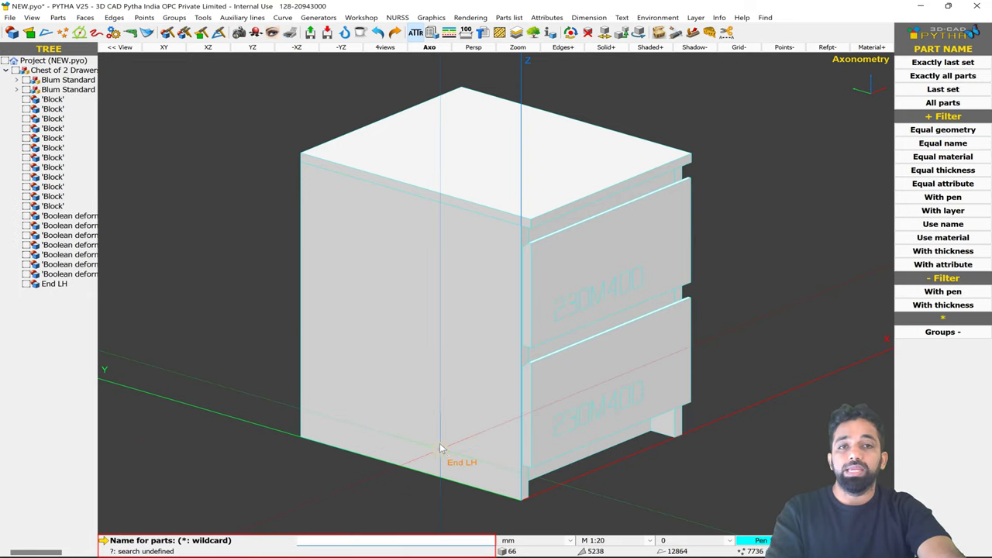
click(492, 172)
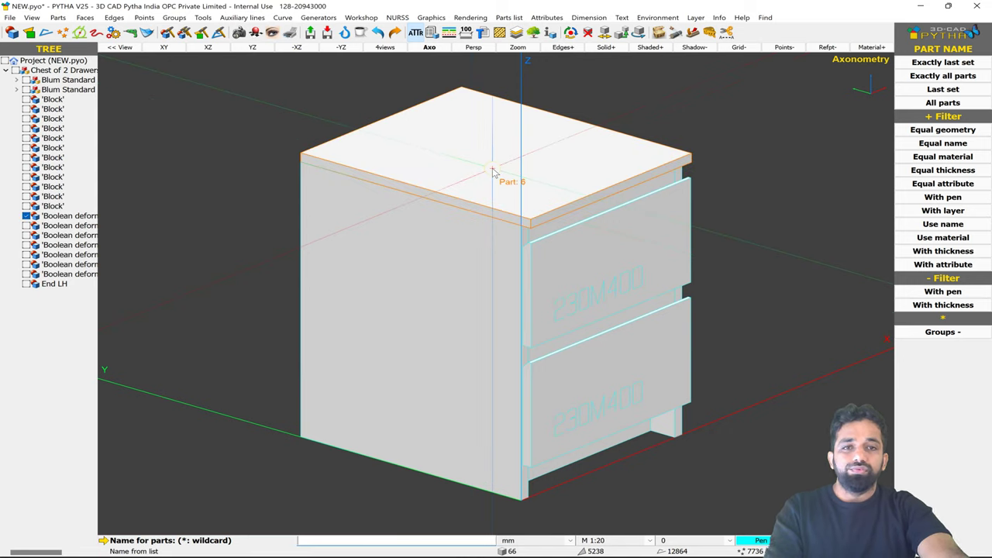
middle_click(601, 209)
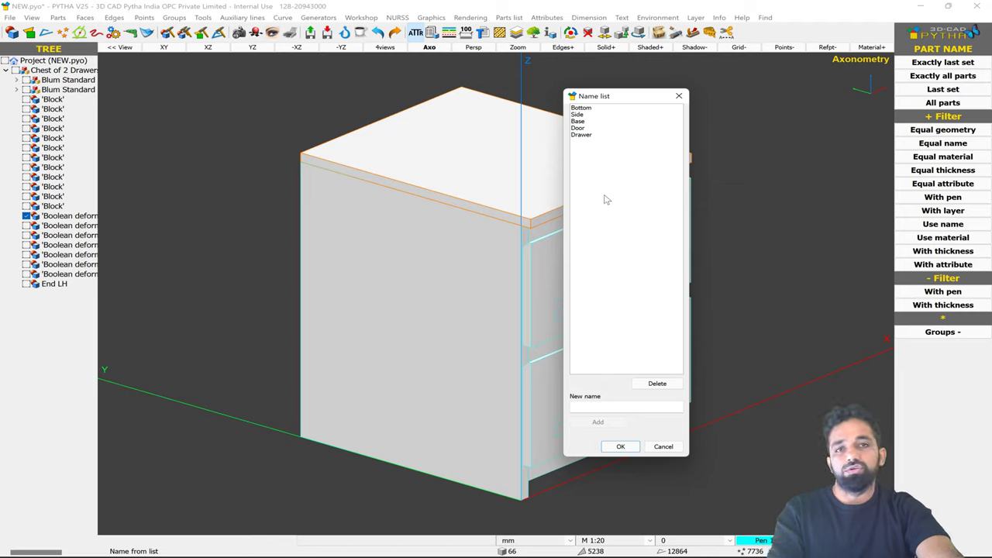
click(597, 108)
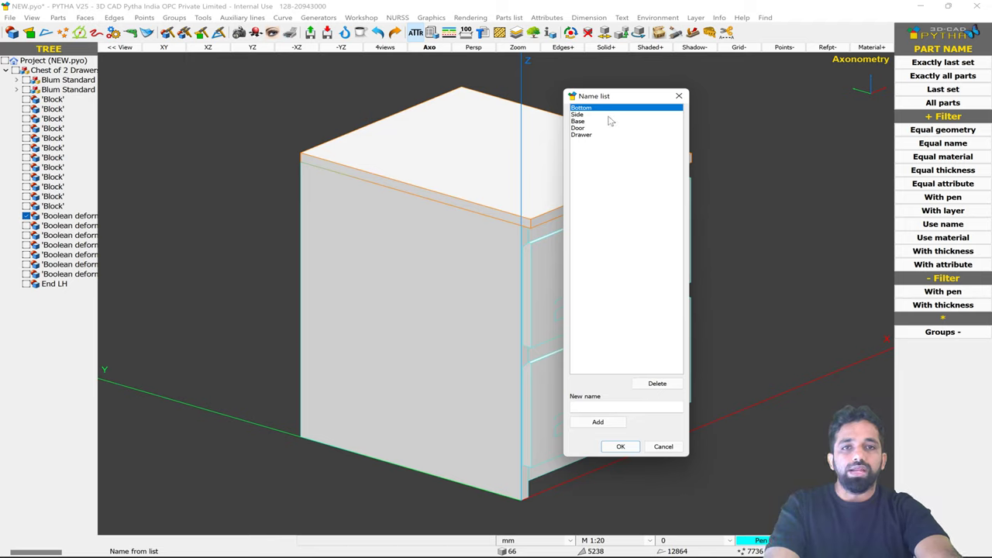
click(613, 405)
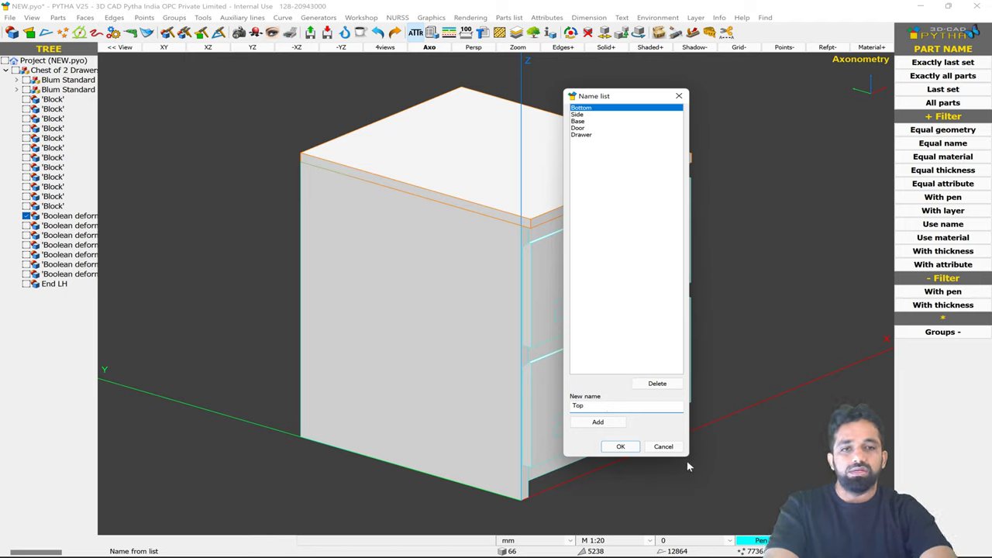
click(613, 423)
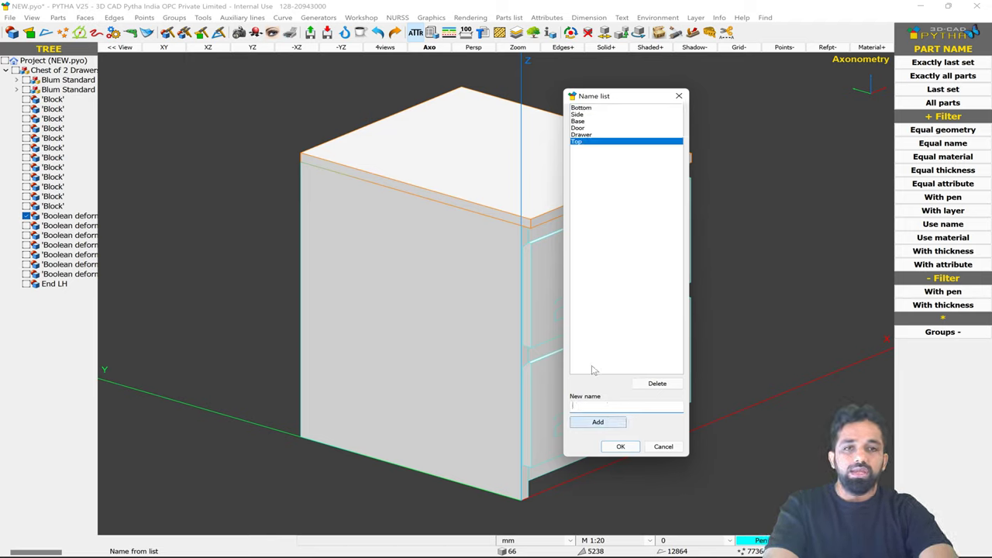
click(620, 447)
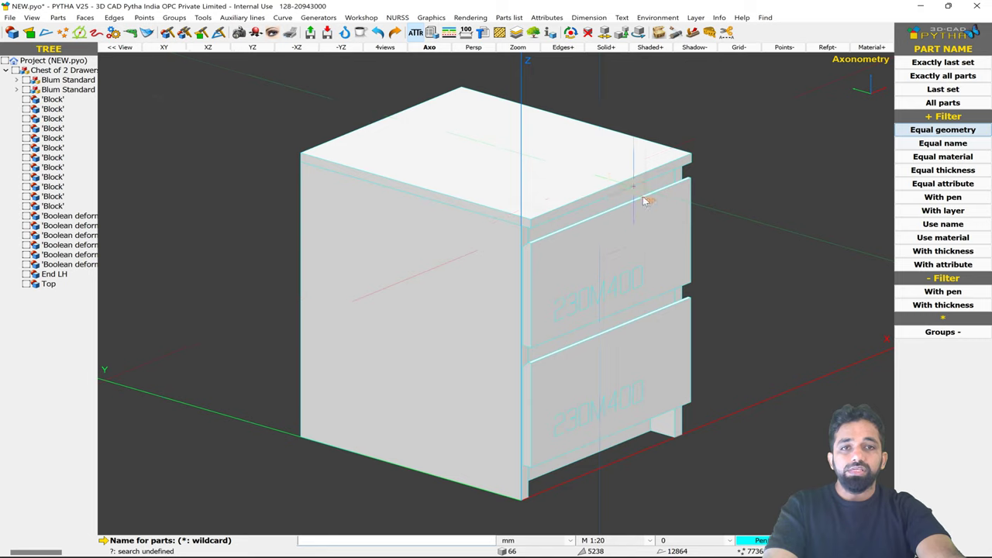
click(642, 236)
right_click(644, 219)
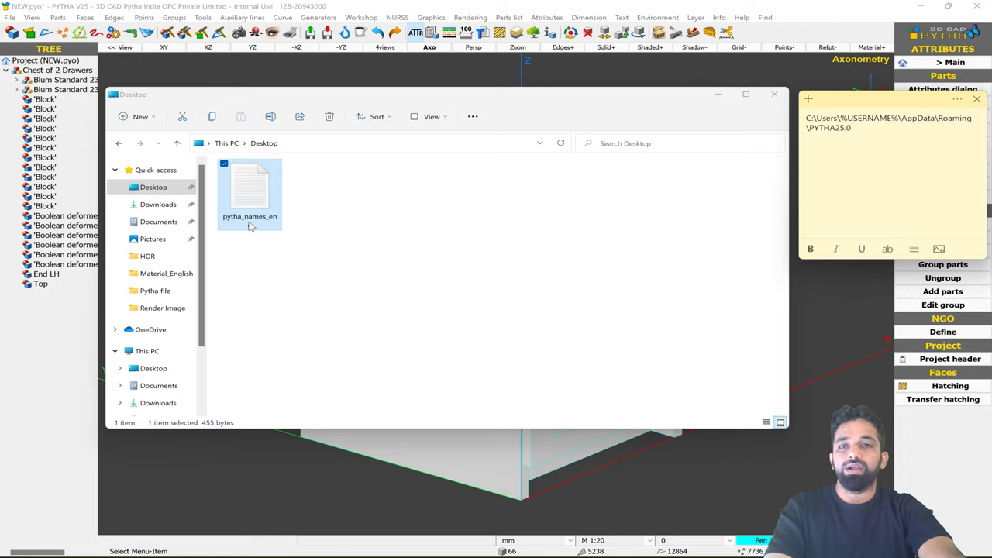
- Open the pytha_names_eng text file from the Desktop folder, review its part names by category, and close it
click(253, 194)
double_click(253, 194)
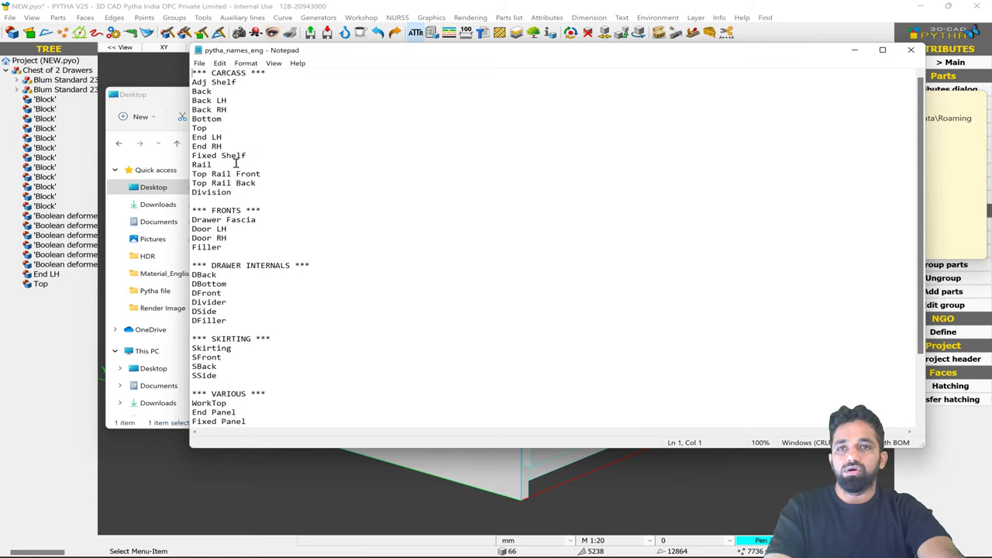
scroll(238, 196, down, 3)
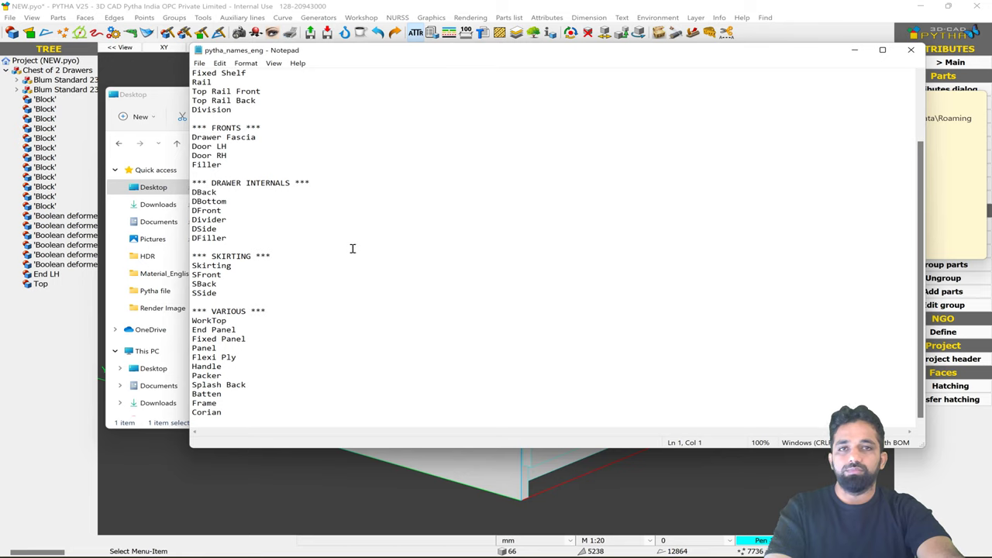
scroll(352, 248, up, 3)
click(911, 51)
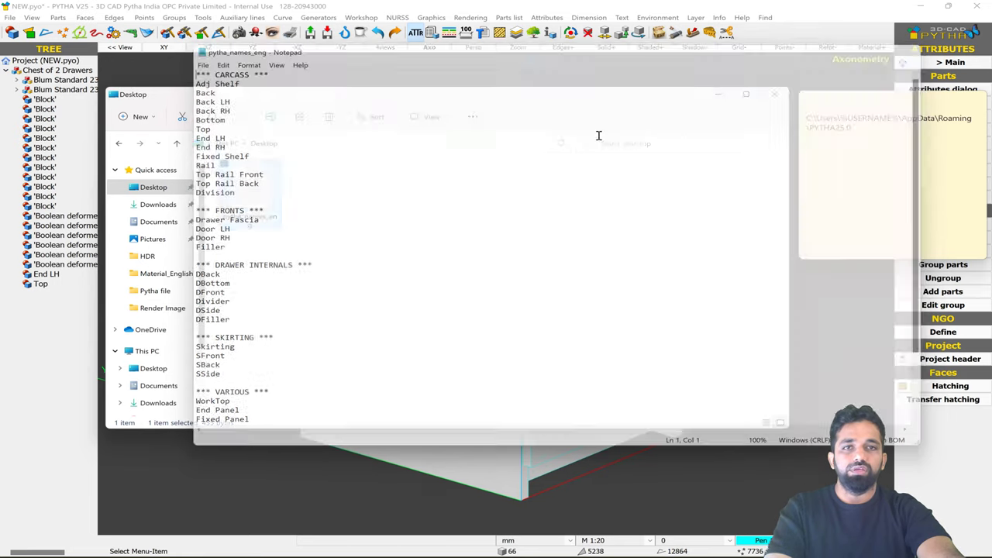
- Copy the folder path C:\Users\%USERNAME%\AppData\Roaming\PYTHA25.0 from the sticky note
click(881, 125)
key(ctrl+a)
click(862, 132)
drag(863, 133, 788, 124)
key(ctrl+c)
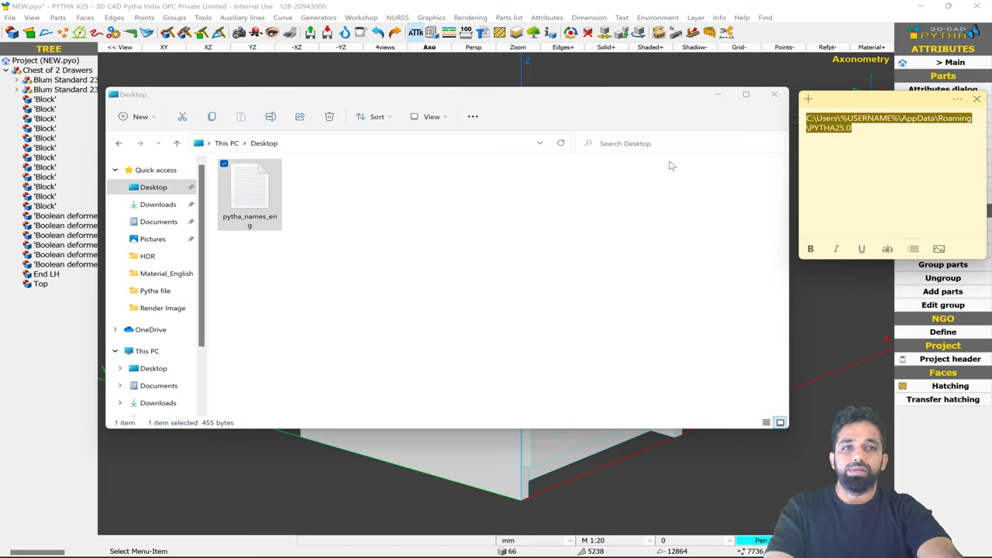
click(232, 222)
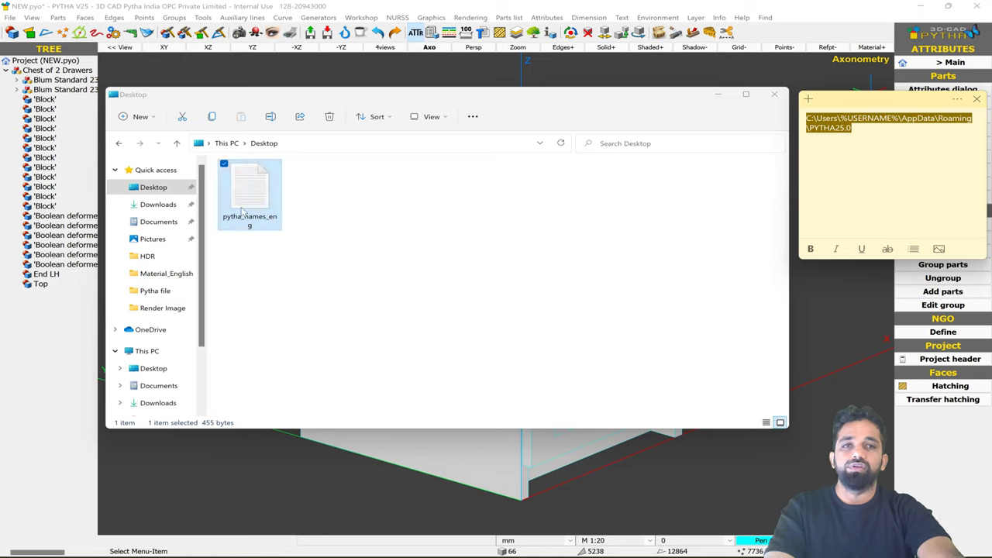
right_click(848, 128)
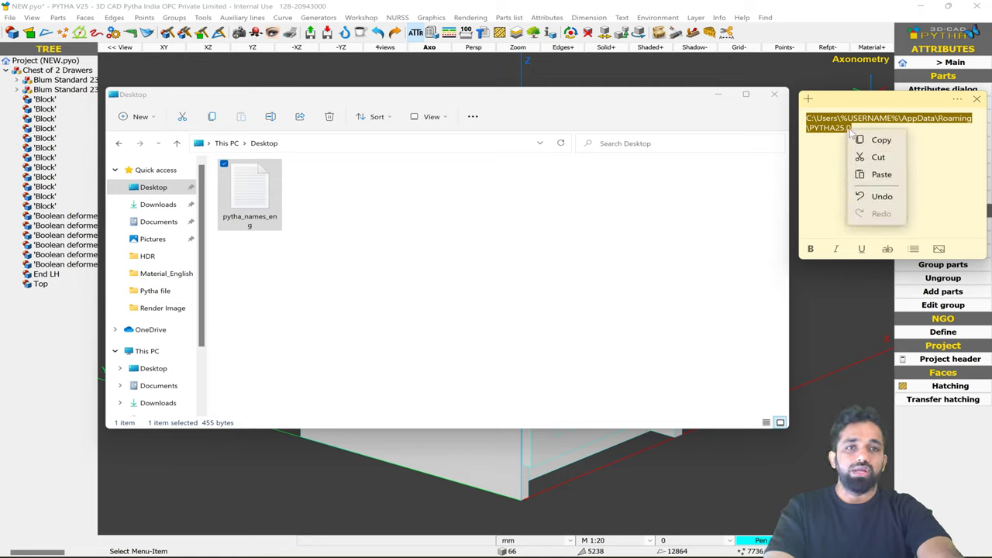
click(879, 143)
- Switch to the This PC File Explorer window and go to the copied PYTHA25.0 folder path
mouse_move(496, 552)
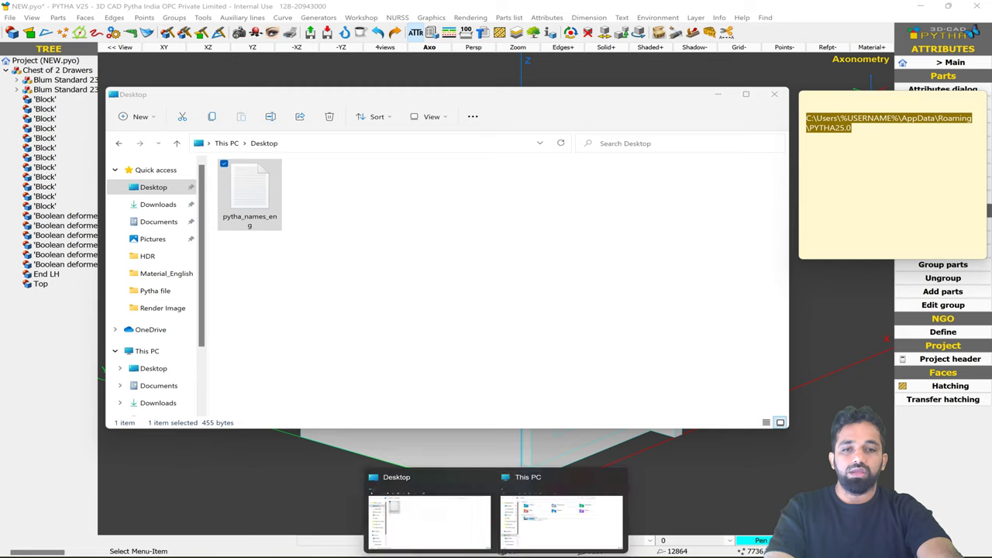
click(527, 529)
click(314, 321)
key(ctrl+v)
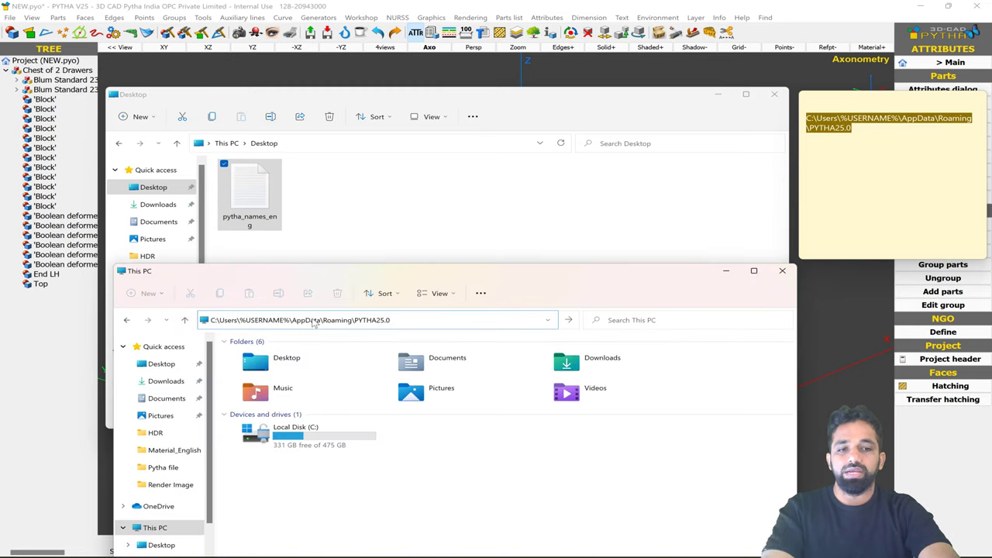
key(Return)
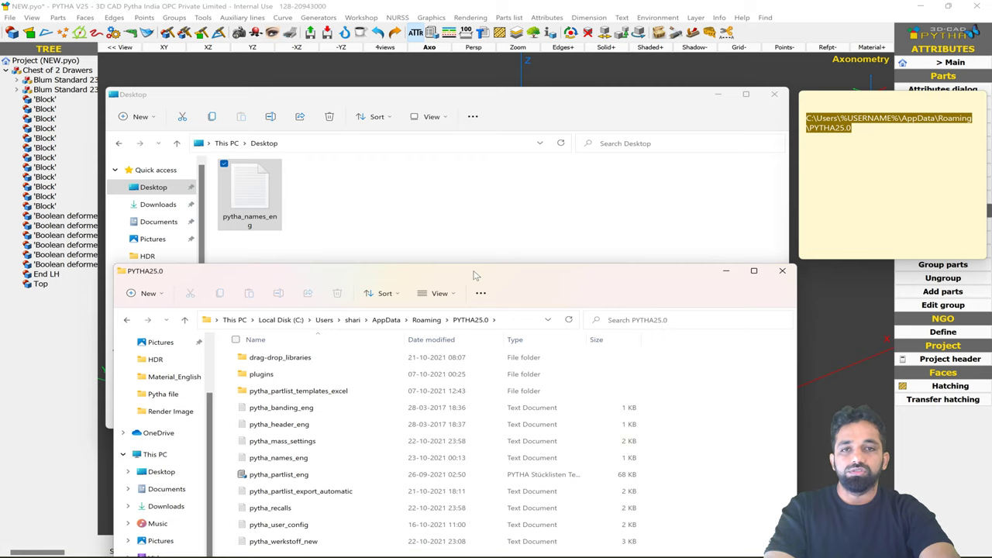
- Move pytha_names_eng from the Desktop into the PYTHA25.0 folder, replacing the existing file of that name
drag(475, 271, 694, 84)
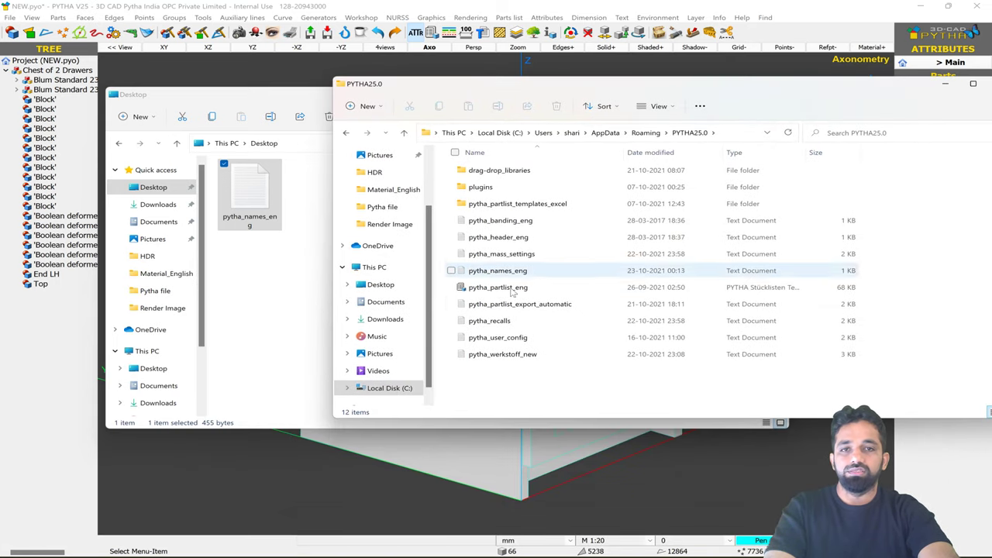
click(250, 204)
drag(250, 204, 830, 283)
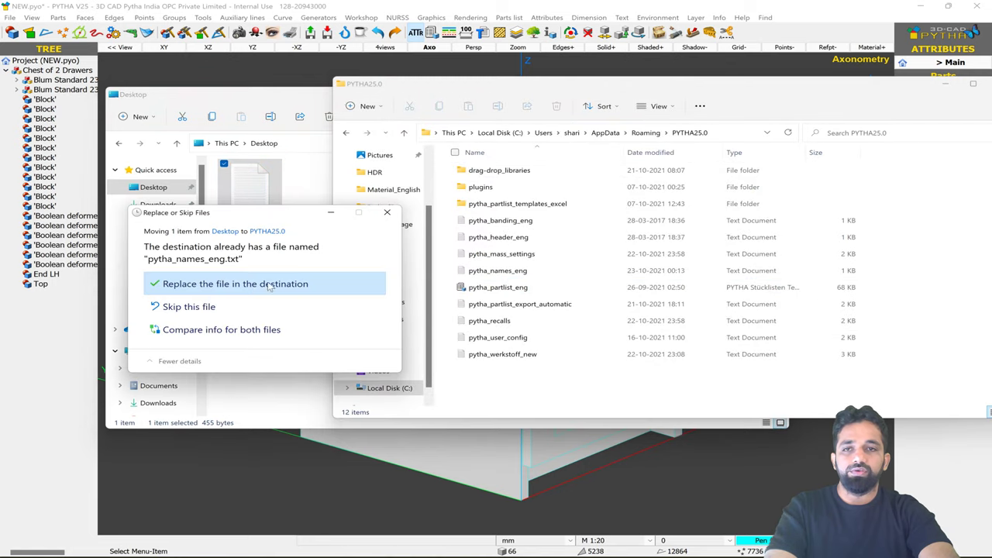
click(249, 288)
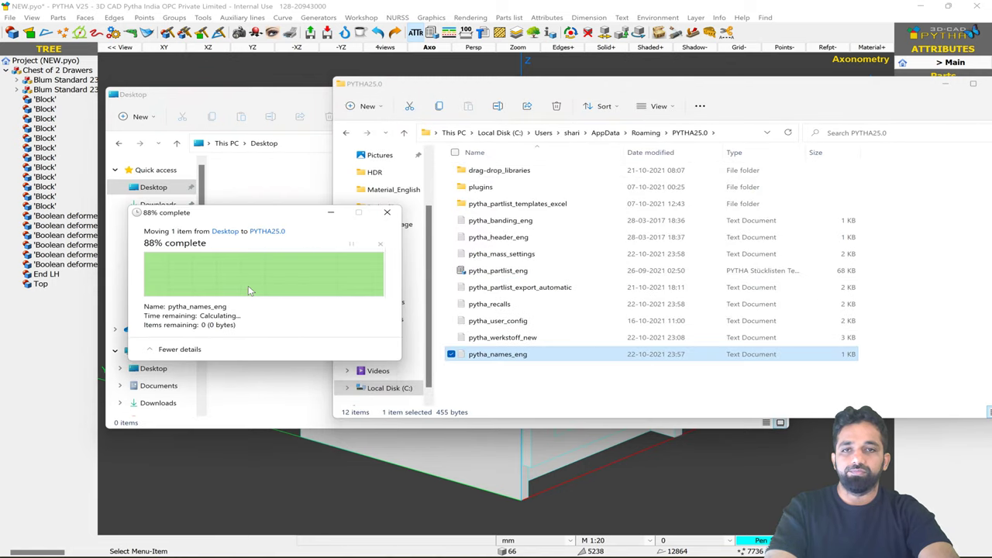
- Close the two File Explorer windows and the sticky note to return to the chest model in PYTHA
double_click(845, 96)
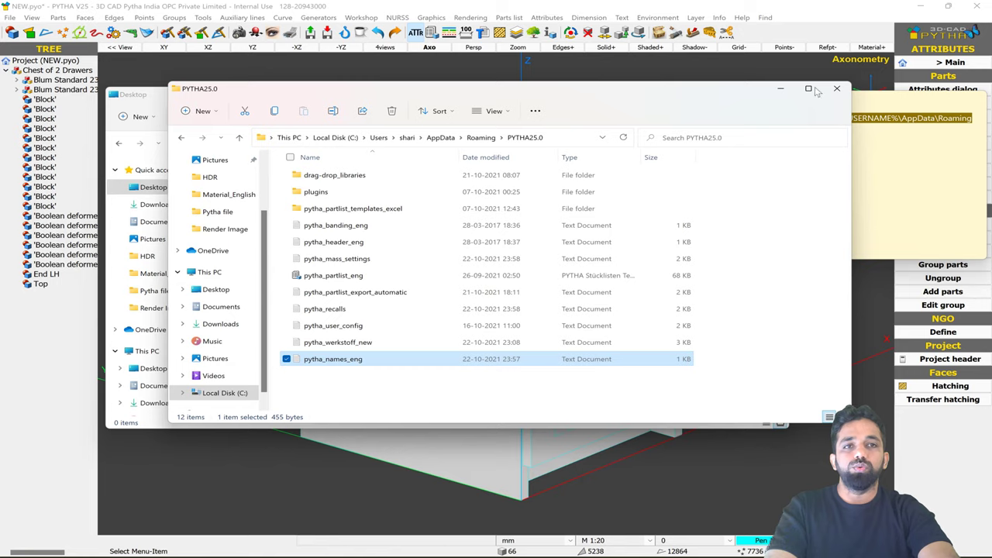
click(837, 88)
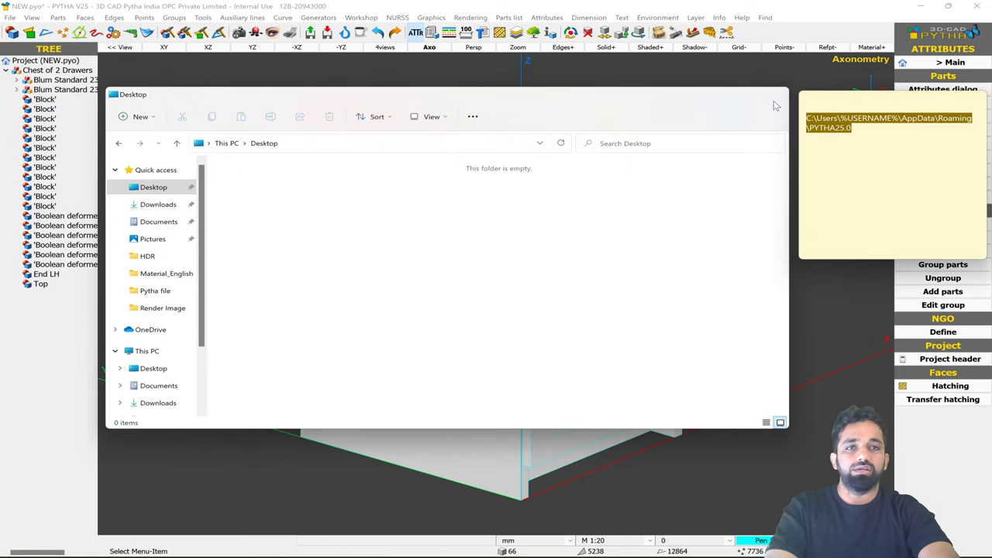
click(778, 96)
click(977, 99)
click(944, 155)
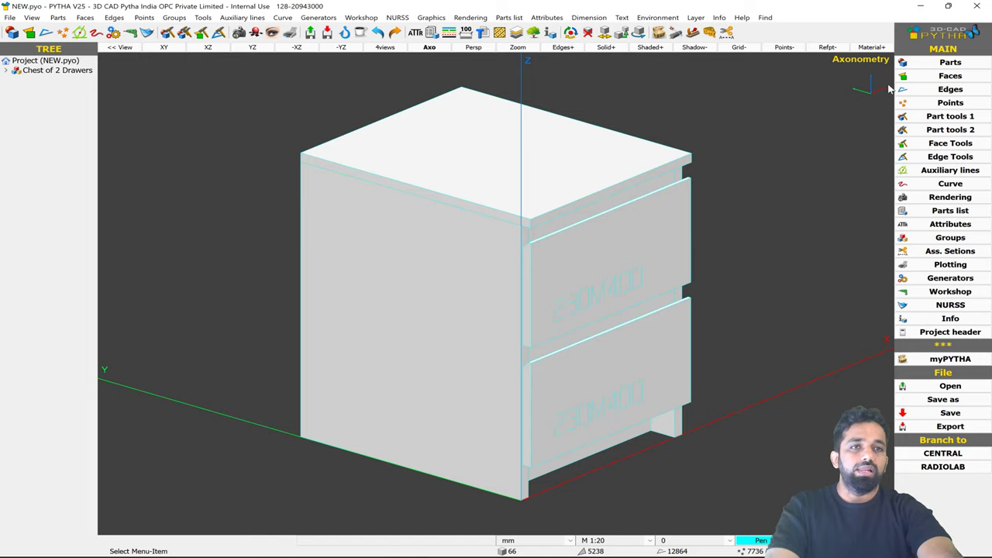
- Name the upper drawer front Drawer Fascia from the part name list, after looking through its categories
click(415, 32)
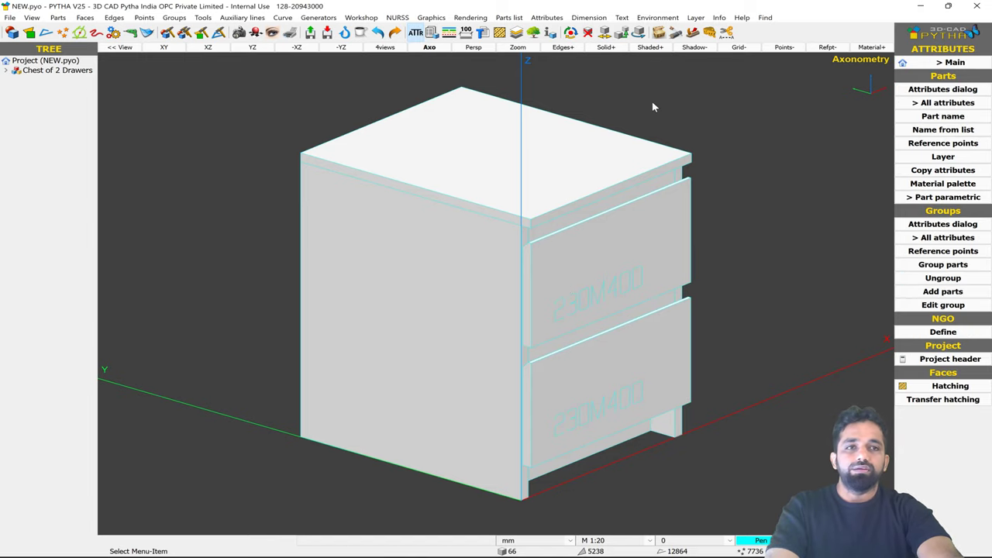
click(943, 115)
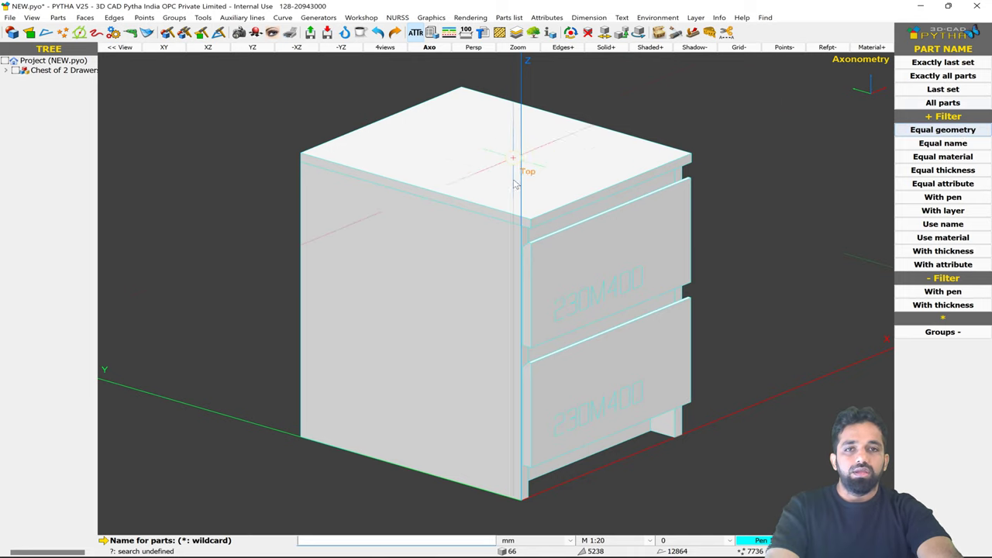
middle_click(640, 236)
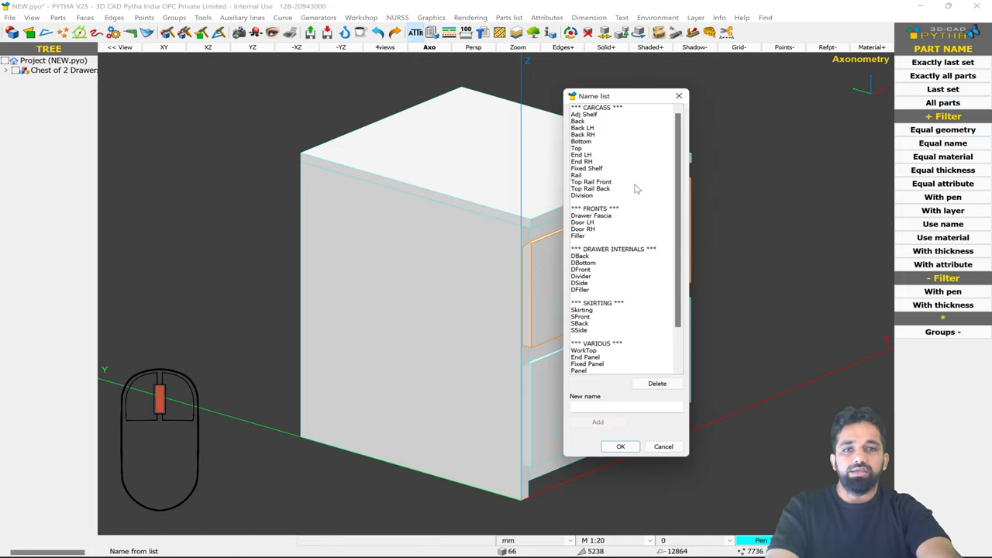
scroll(715, 164, down, 2)
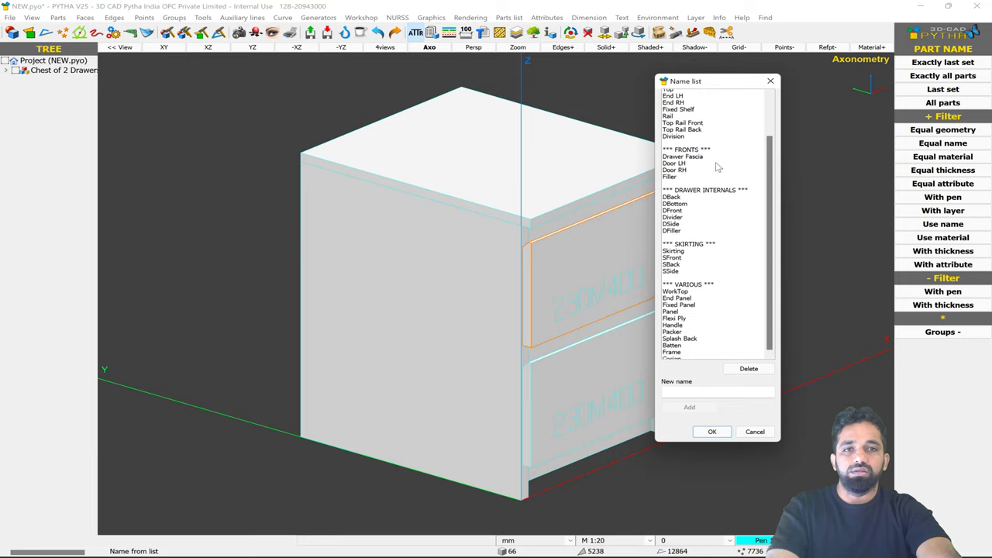
scroll(744, 193, up, 3)
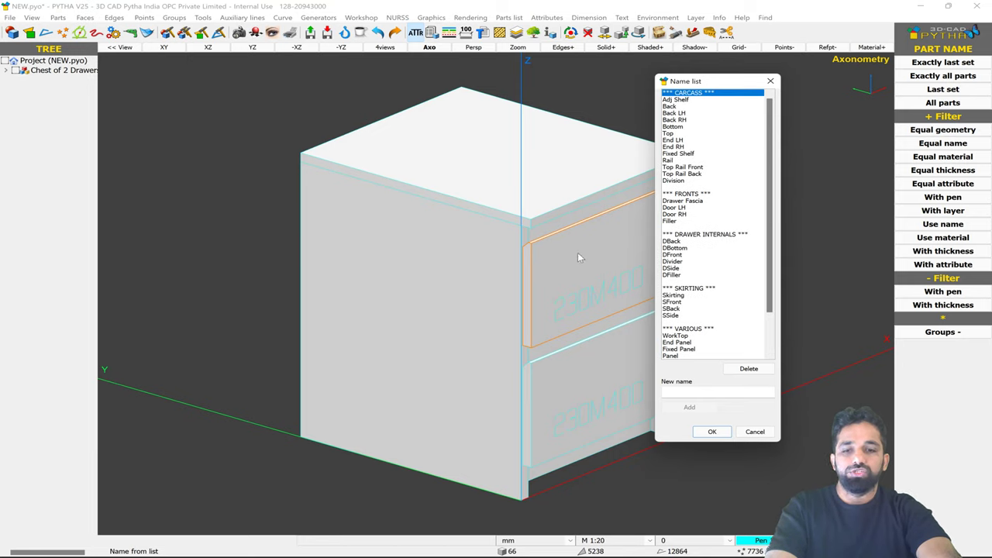
key(d)
key(d)
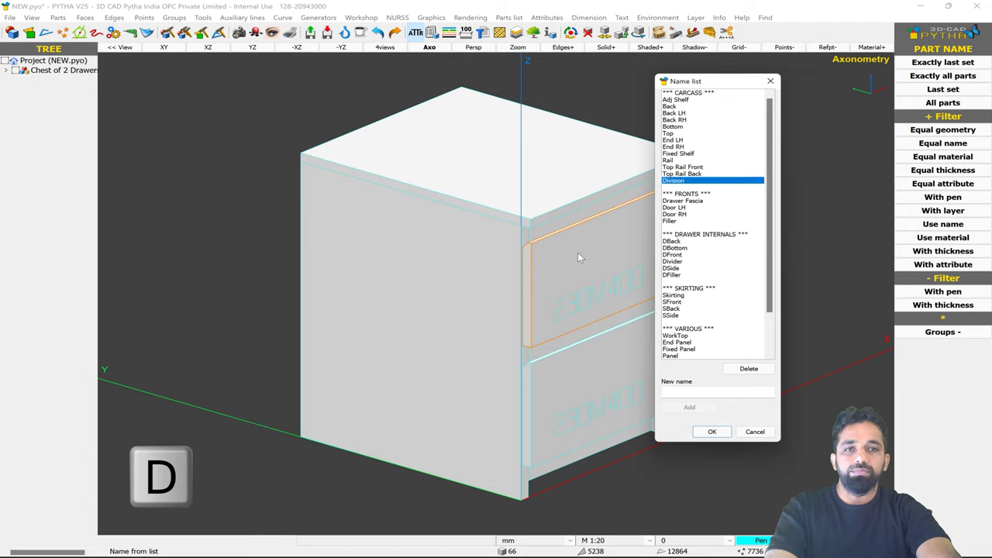
key(d)
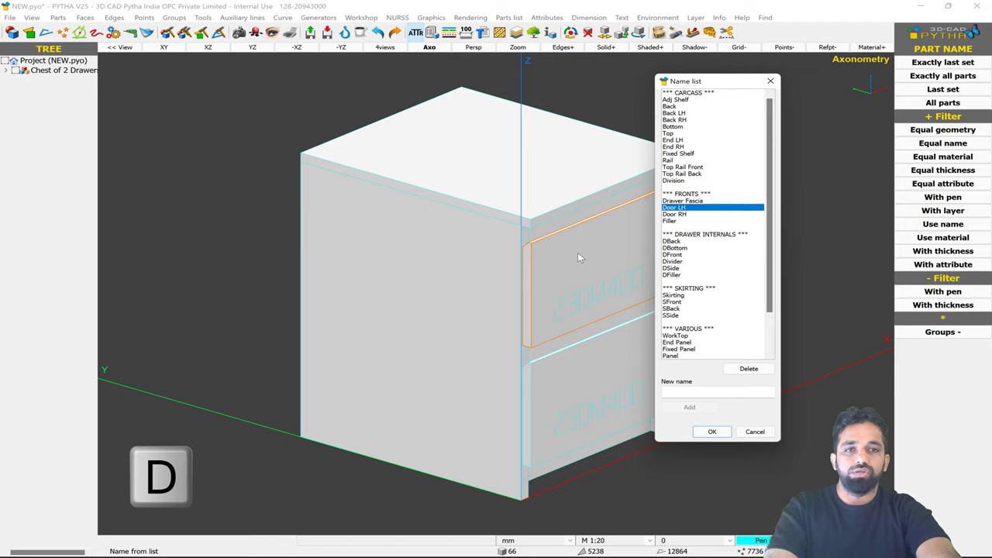
key(d)
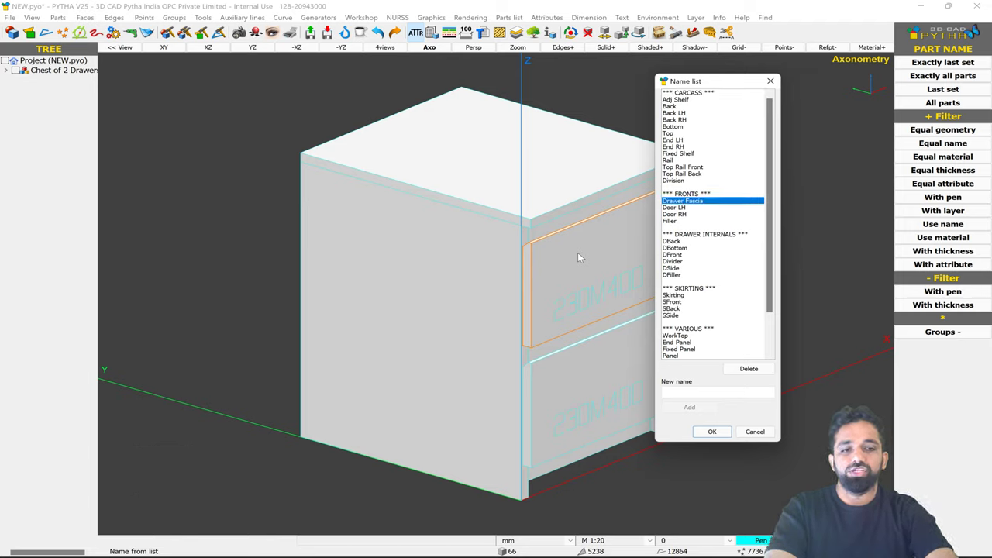
key(Return)
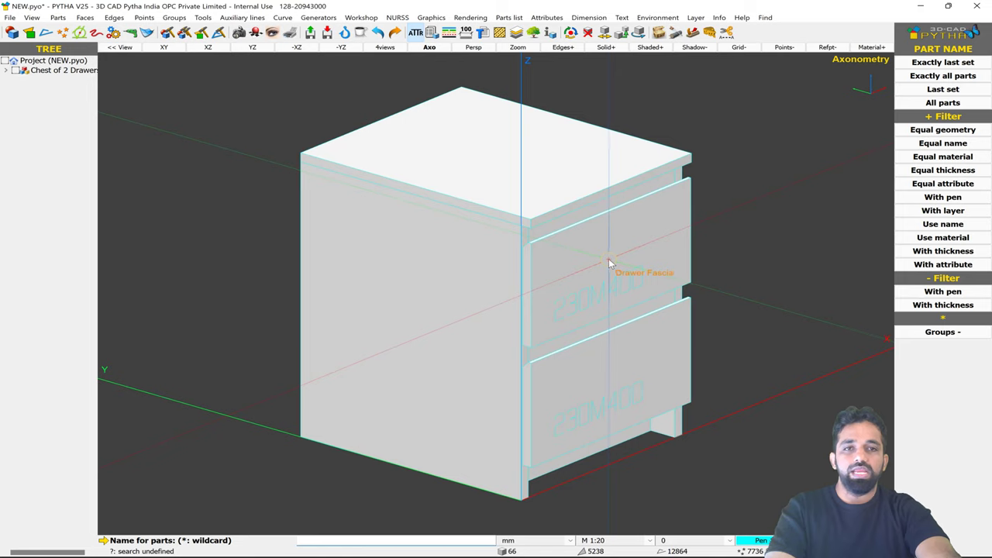
click(628, 242)
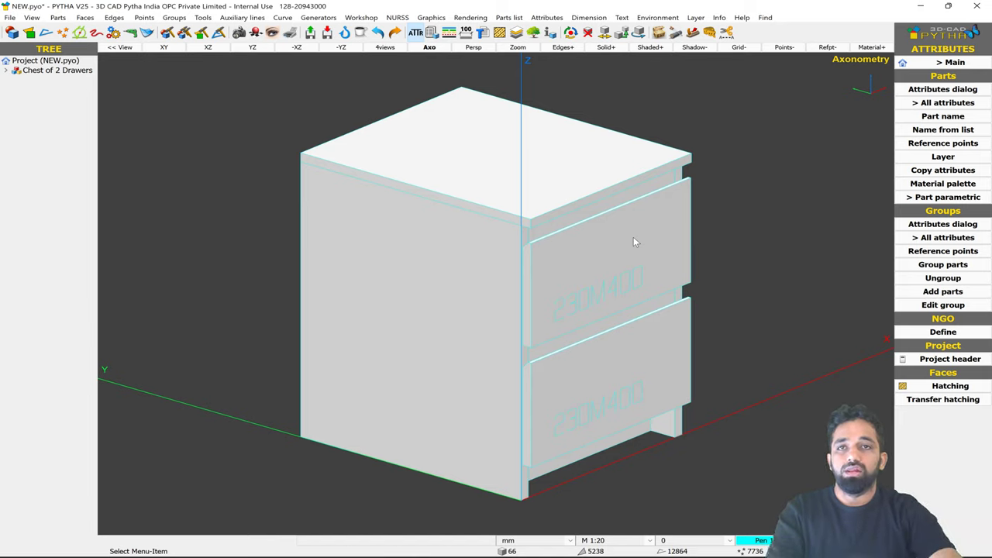
- Start a new empty project and open the chest of drawers model from the coffee break storage
click(360, 34)
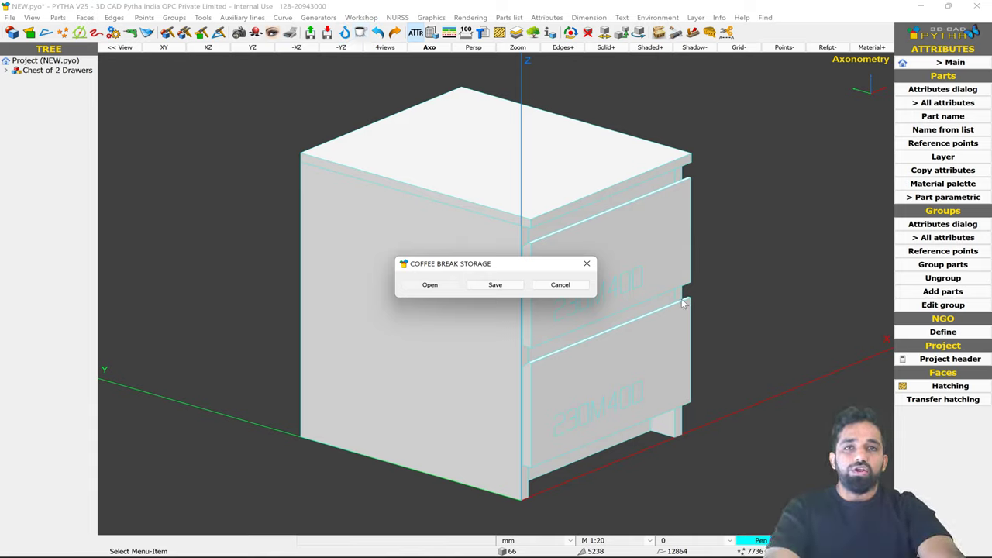
drag(484, 267, 489, 231)
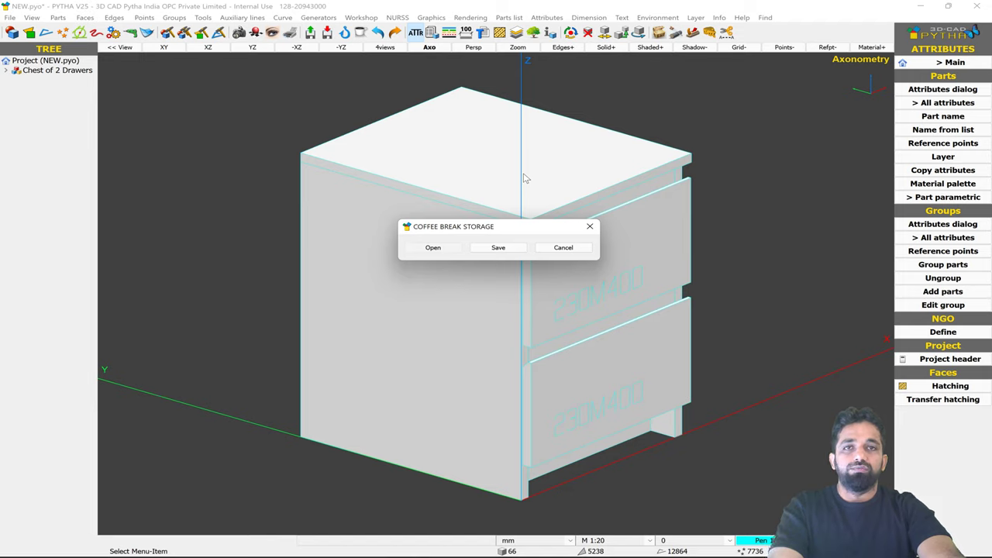
click(10, 18)
click(23, 28)
click(190, 159)
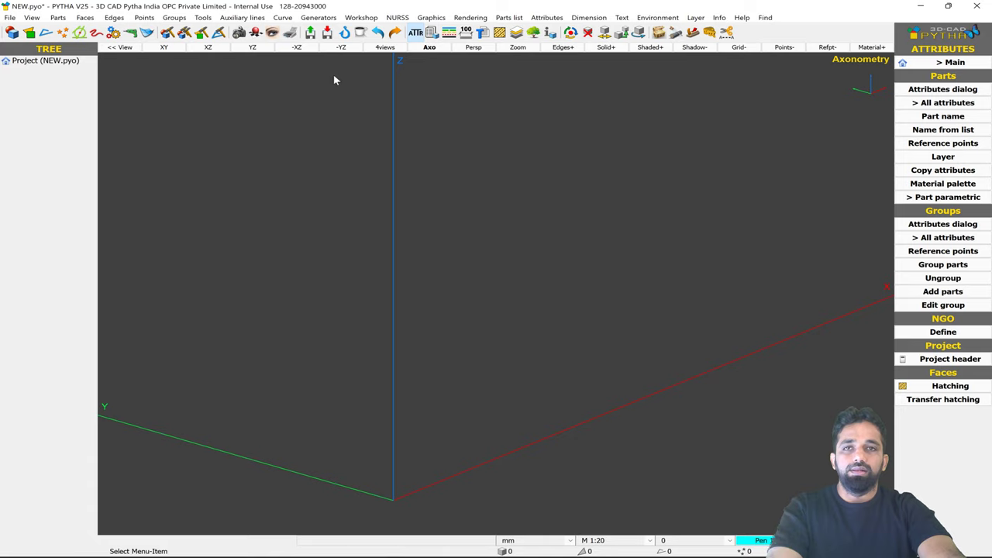
click(359, 36)
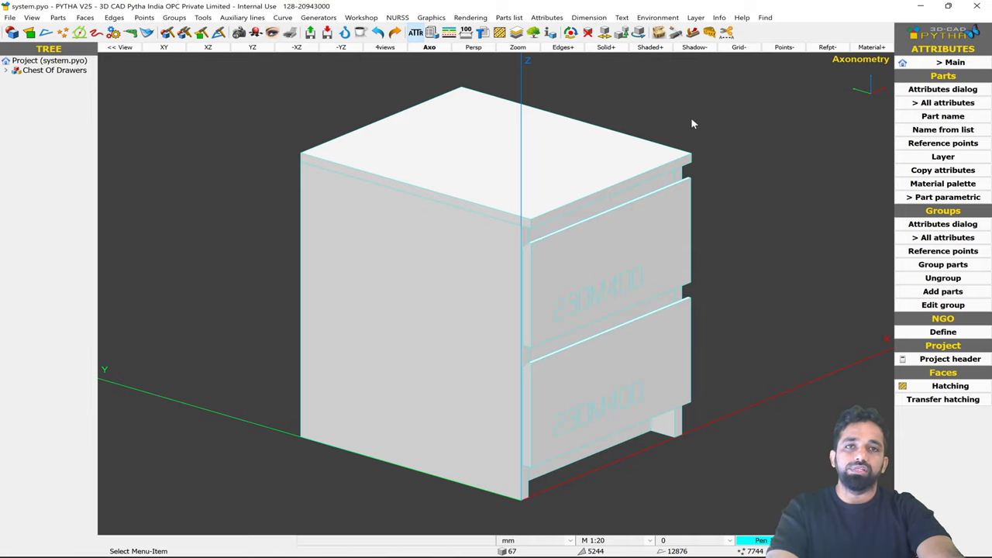
- Run the part name search for undefined parts with "?", with solid display turned off and the name list moved clear of the chest
right_click(619, 262)
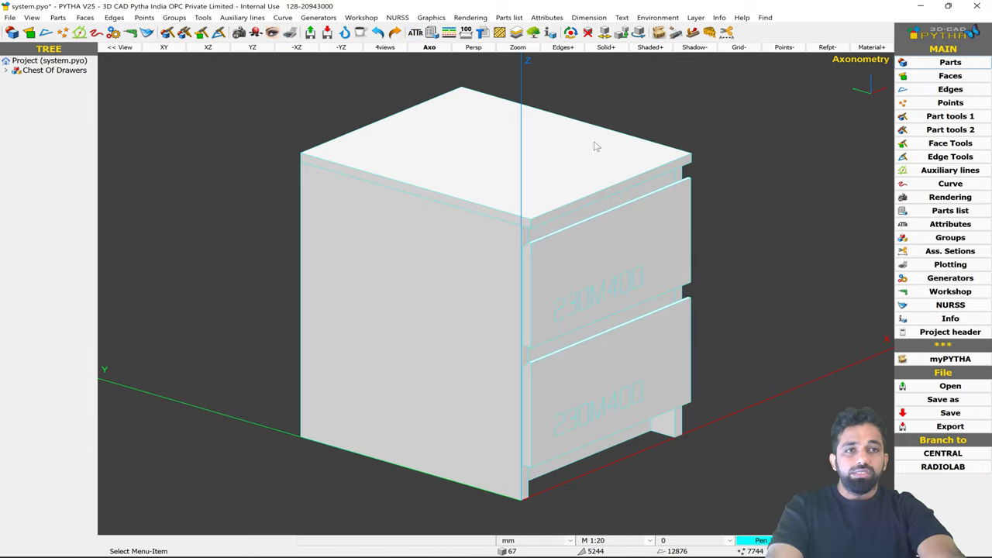
click(415, 33)
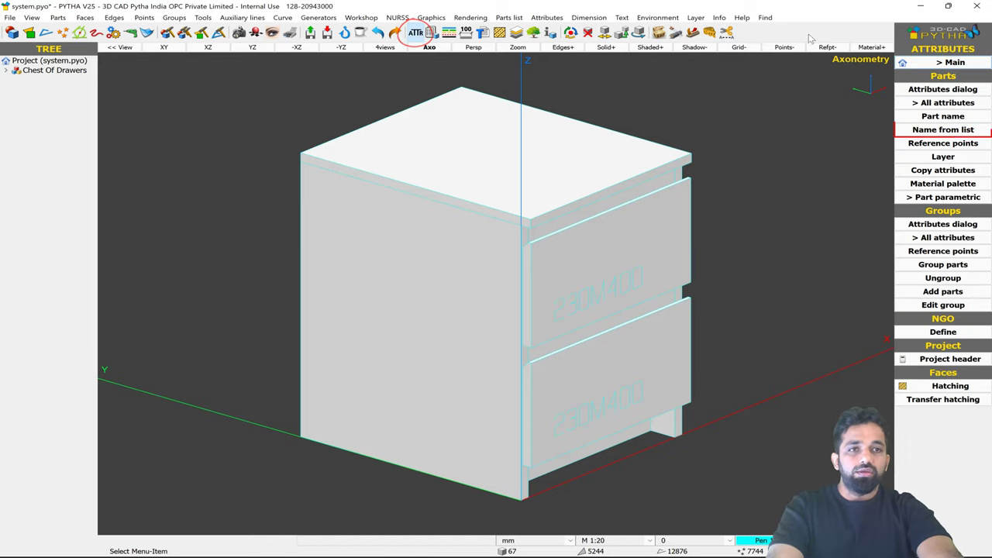
click(942, 116)
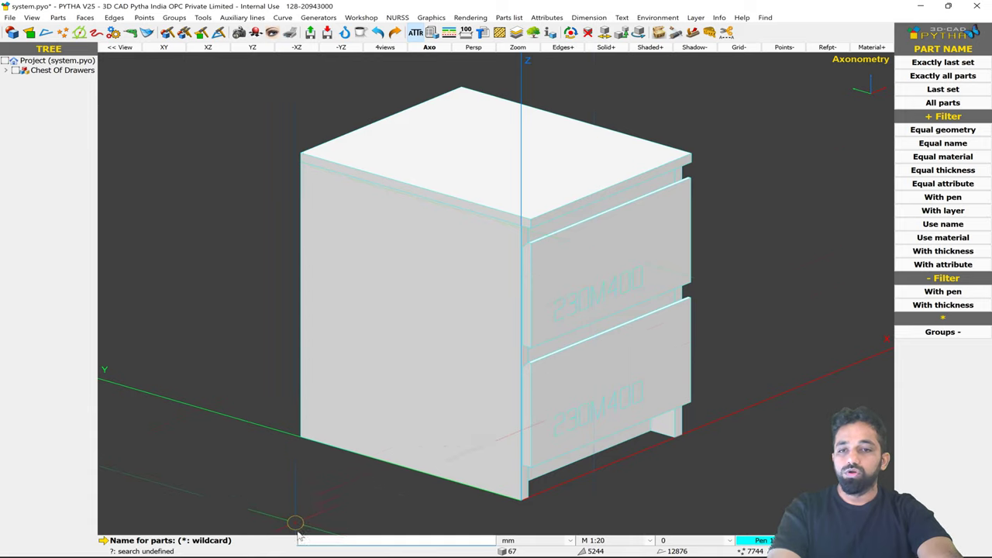
click(334, 540)
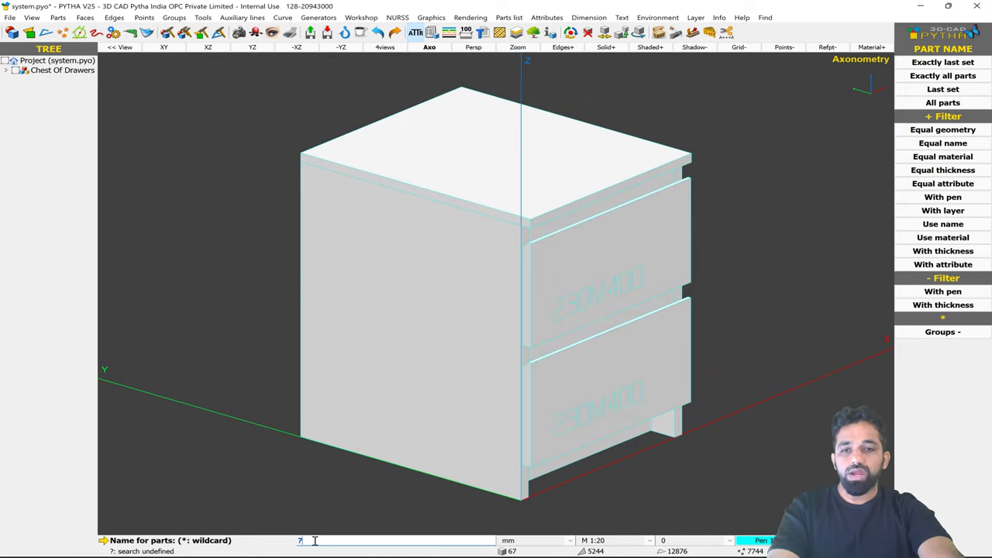
click(607, 47)
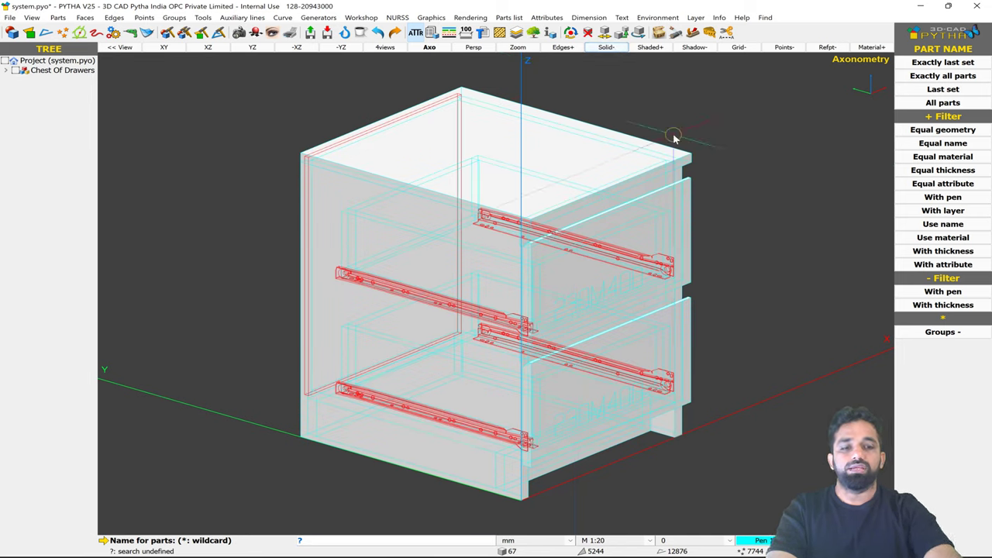
key(Return)
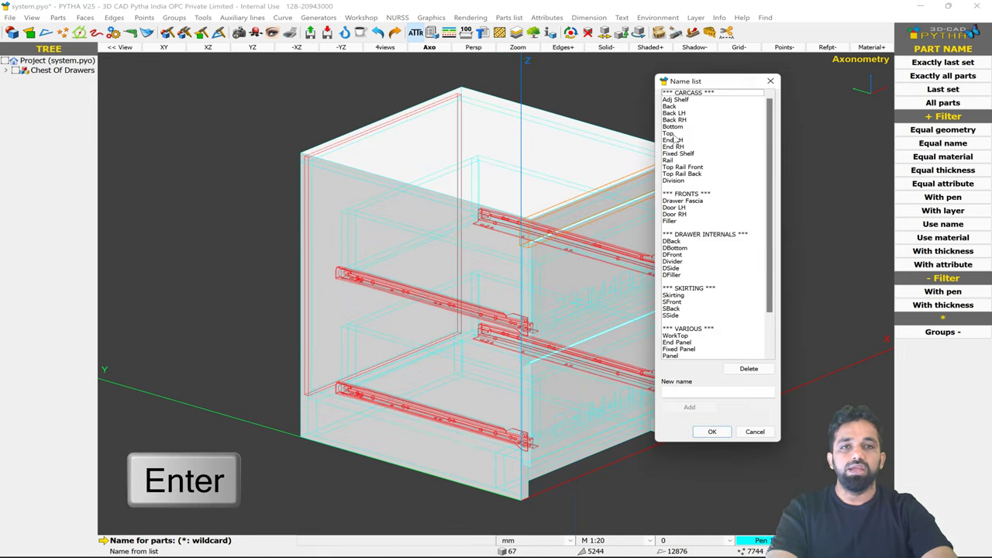
drag(715, 81, 803, 72)
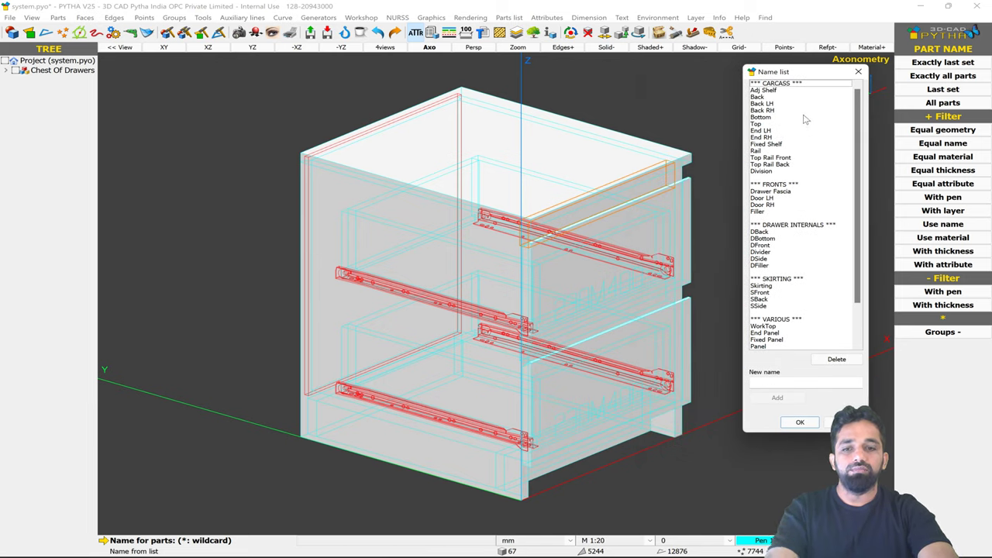
- Name the undefined carcass parts: Rail for the two front rails, Back for the back panel, Skirting for the rear and front plinth boards
key(r)
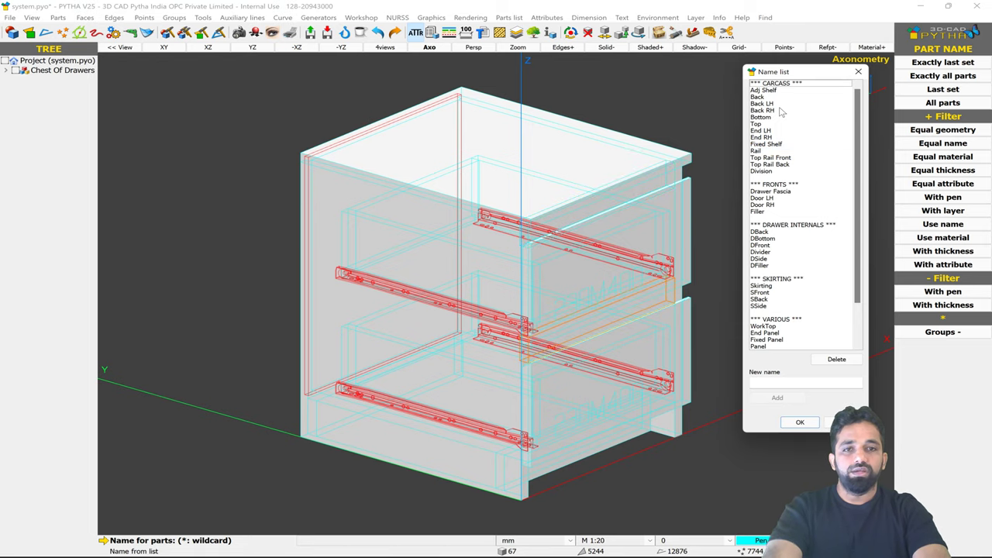
key(r)
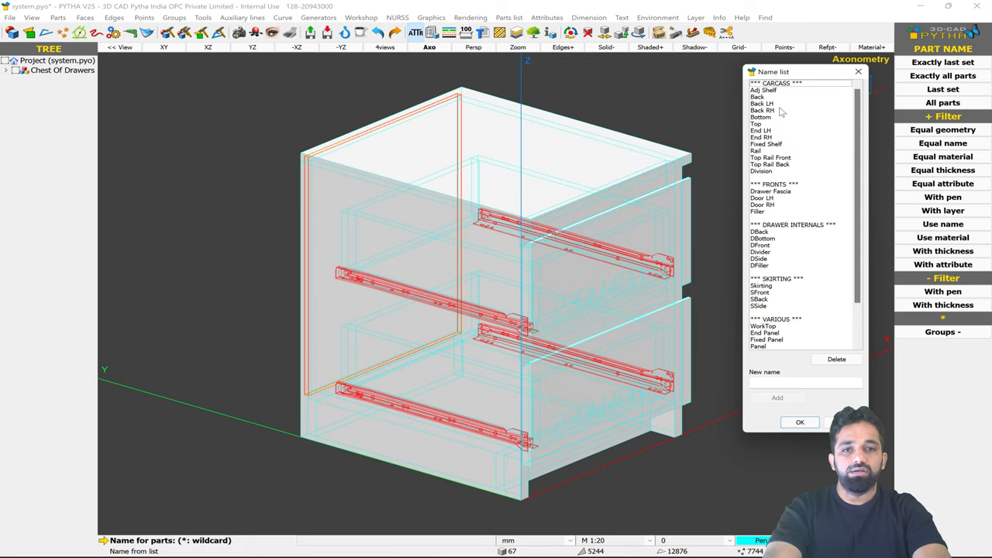
key(b)
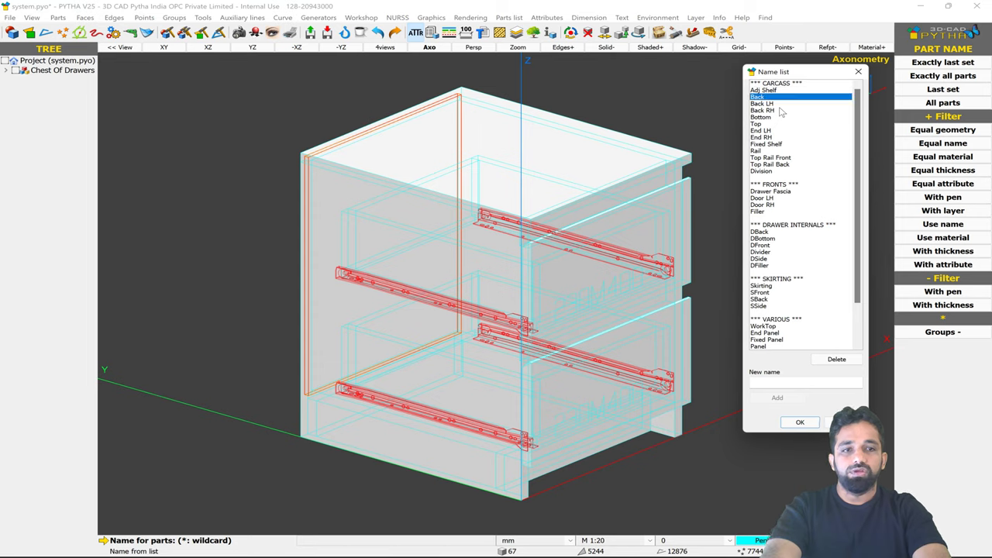
key(t)
key(t)
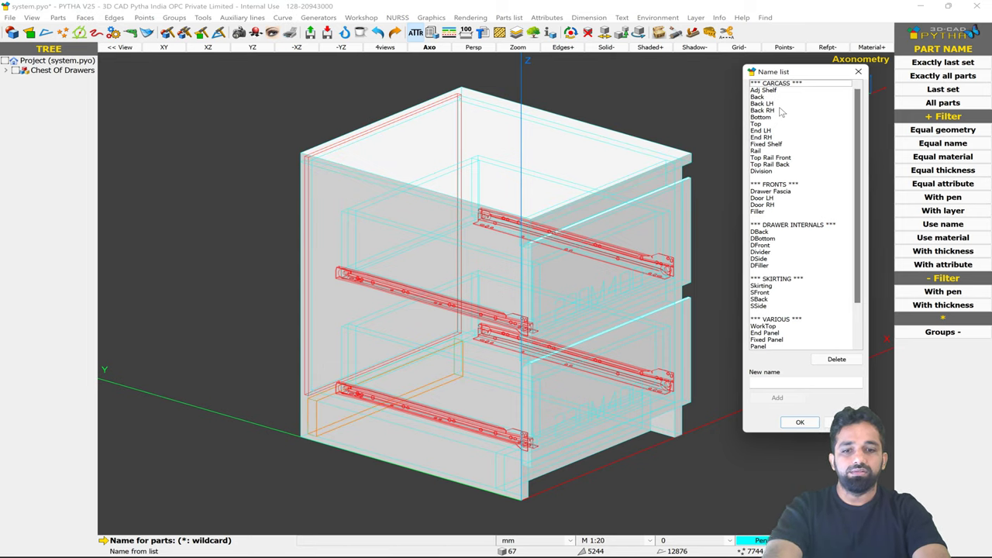
key(s)
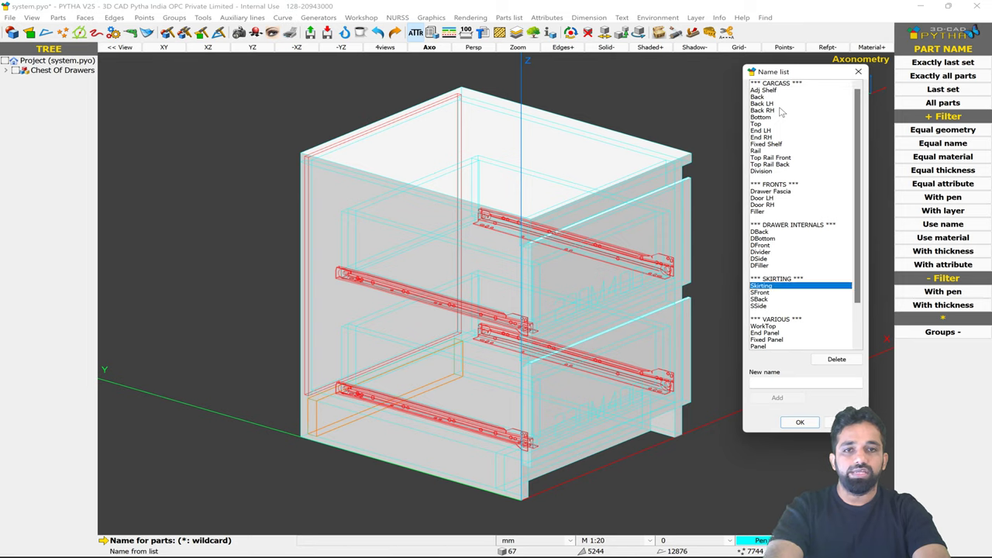
key(s)
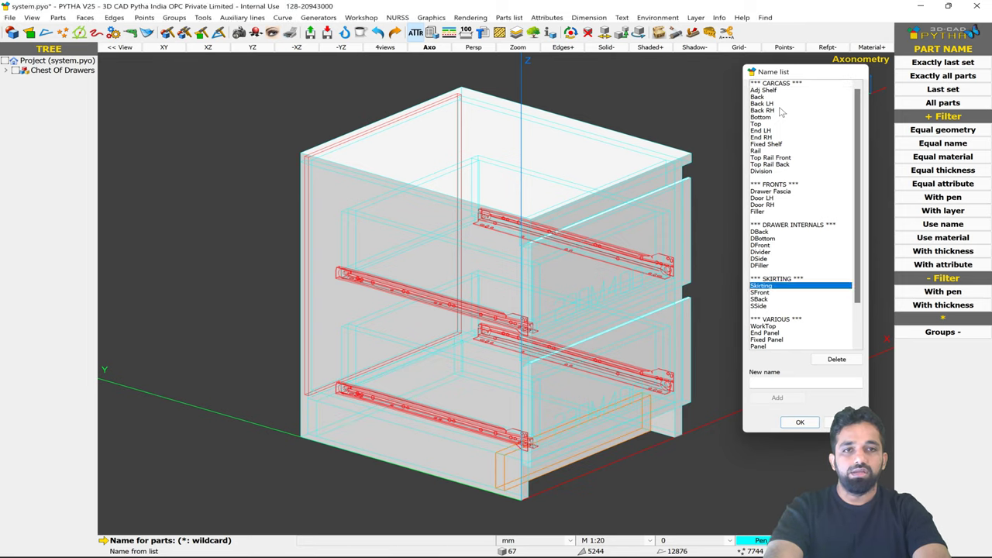
- Assign the name DBottom to the upper drawer's bottom panel
key(d)
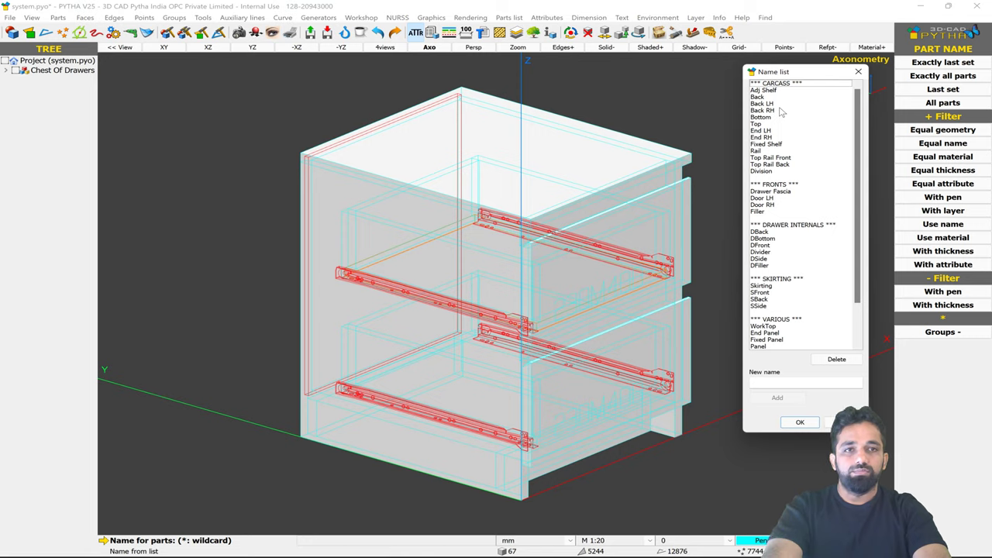
key(d)
key(d)
key(d)
key(d)
key(d)
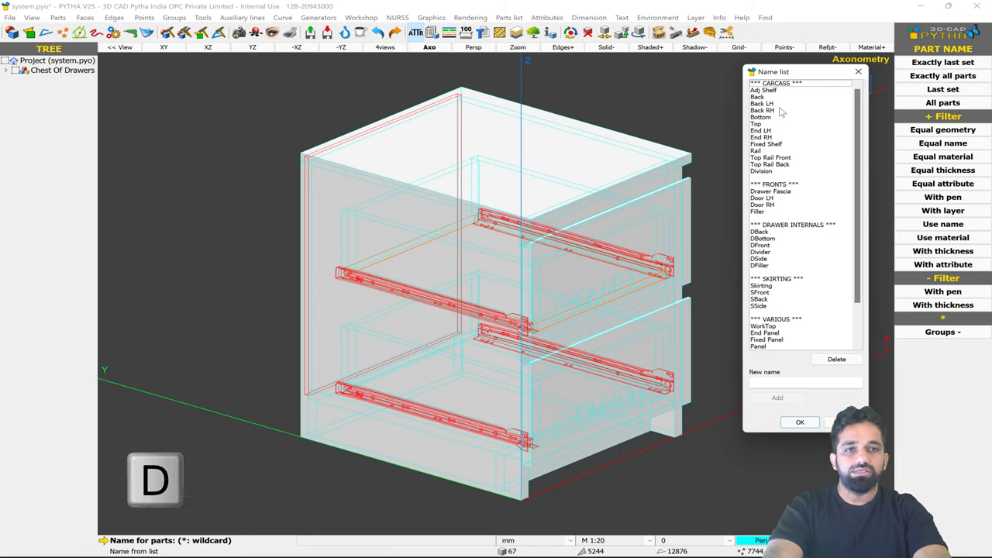
key(d)
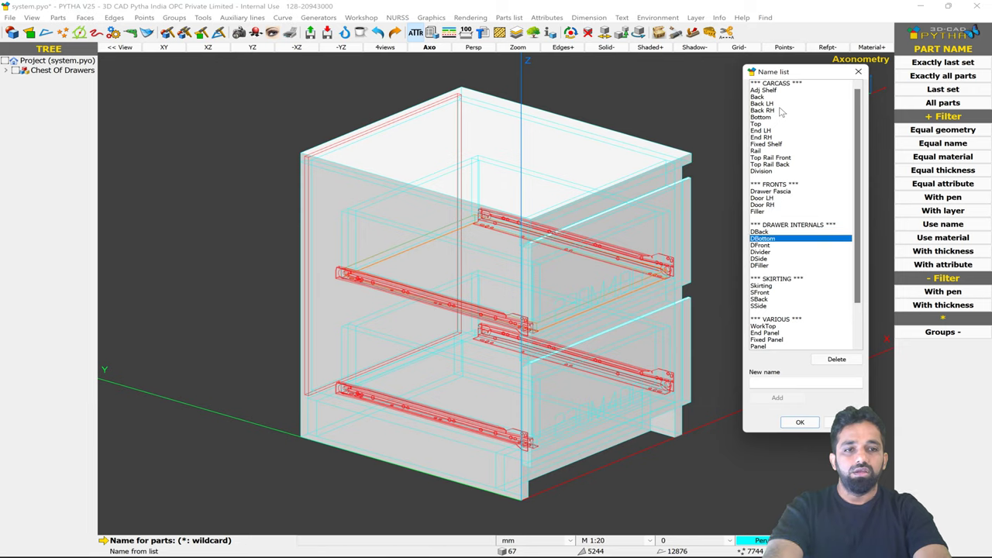
- Name the remaining undefined drawer parts from the list: DBack, DBottom, DFront and DSide for the backs, bottom, fronts and sides
key(d)
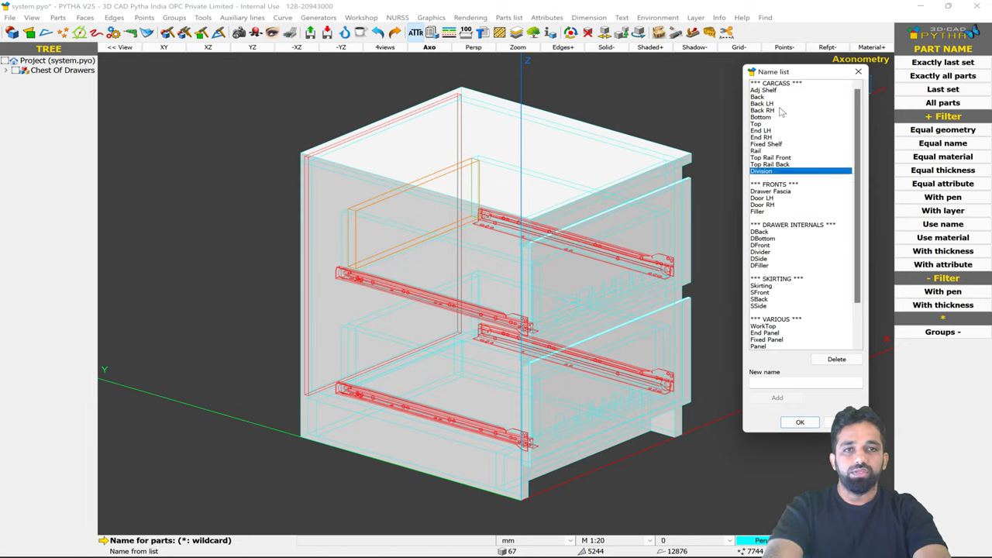
key(d)
key(d)
key(d)
key(d)
key(d)
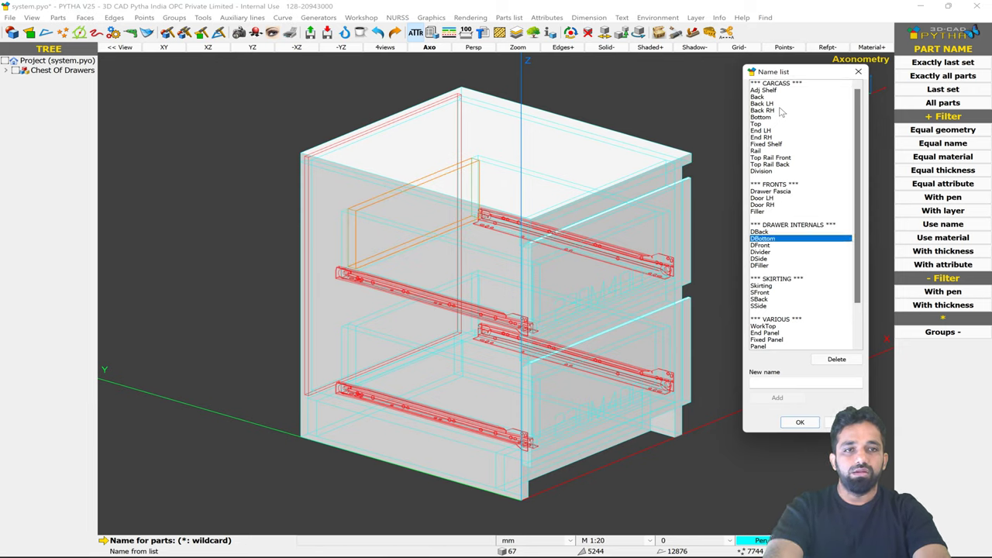
key(Home)
key(d)
key(d)
key(d)
key(d)
key(d)
key(d)
key(d)
key(d)
double_click(759, 259)
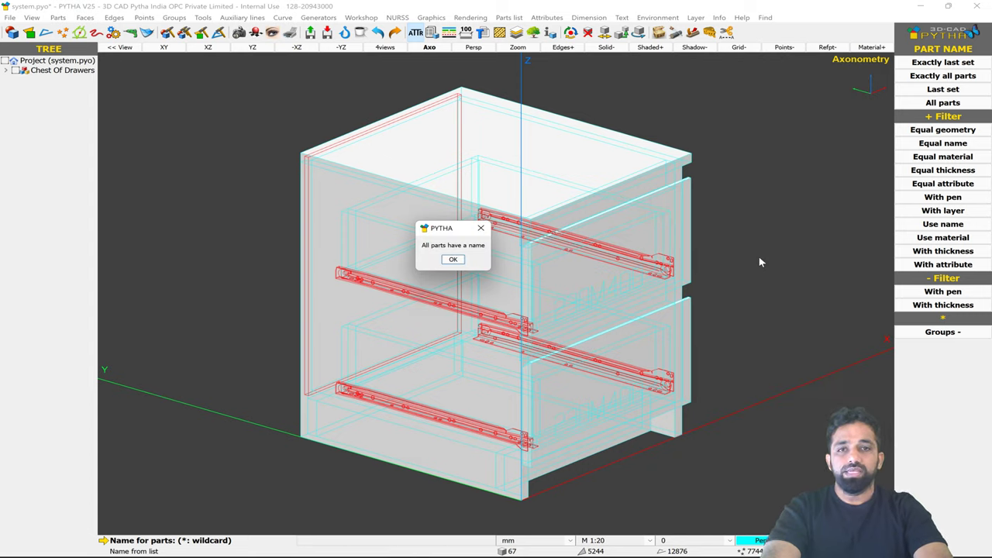
key(Return)
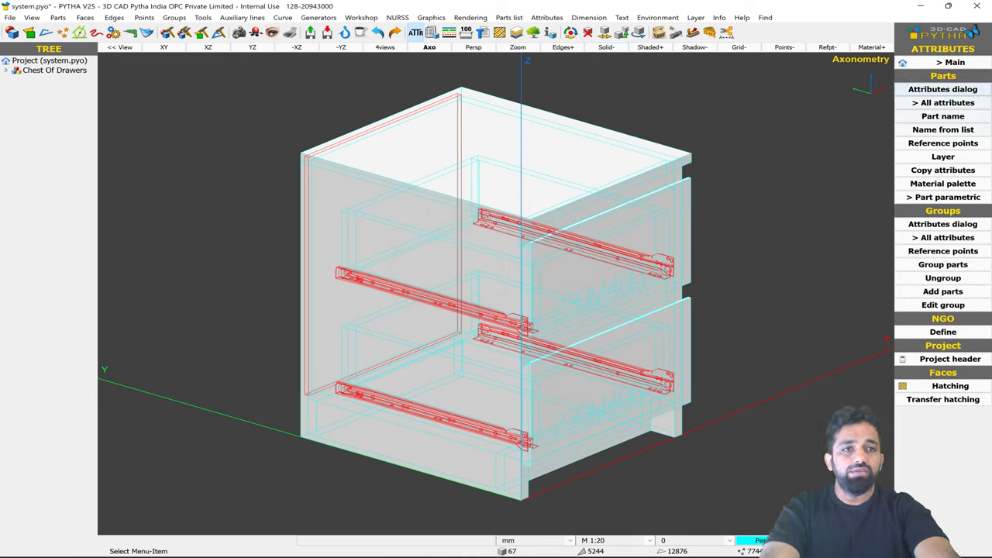
- Rerun the part name search for undefined parts with "?" and expand the Chest Of Drawers group to check its part names
click(951, 134)
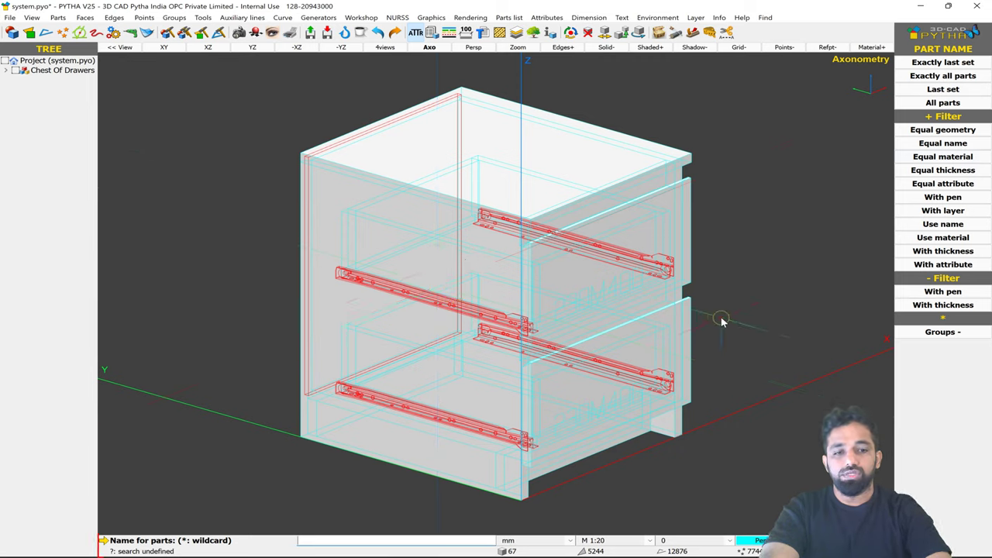
text(?)
key(Return)
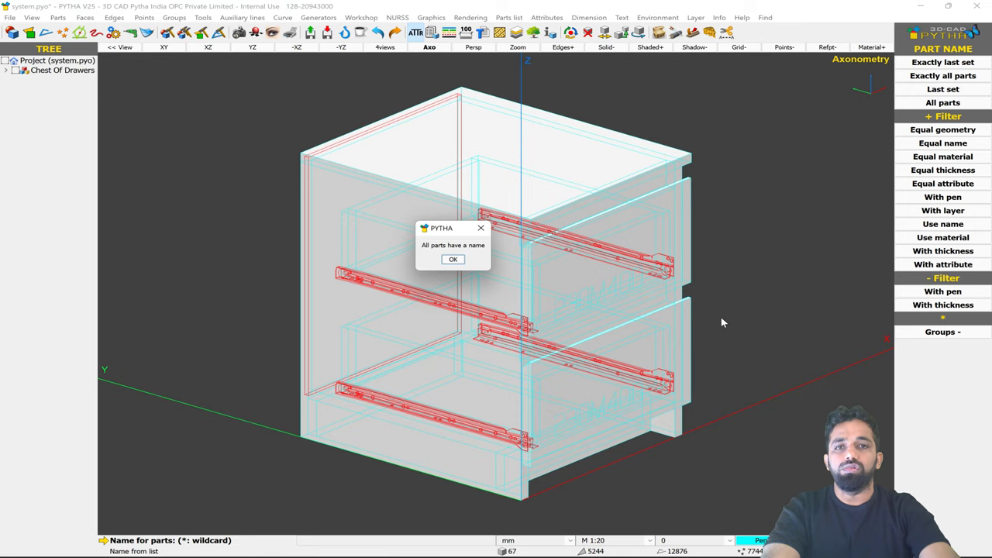
click(452, 260)
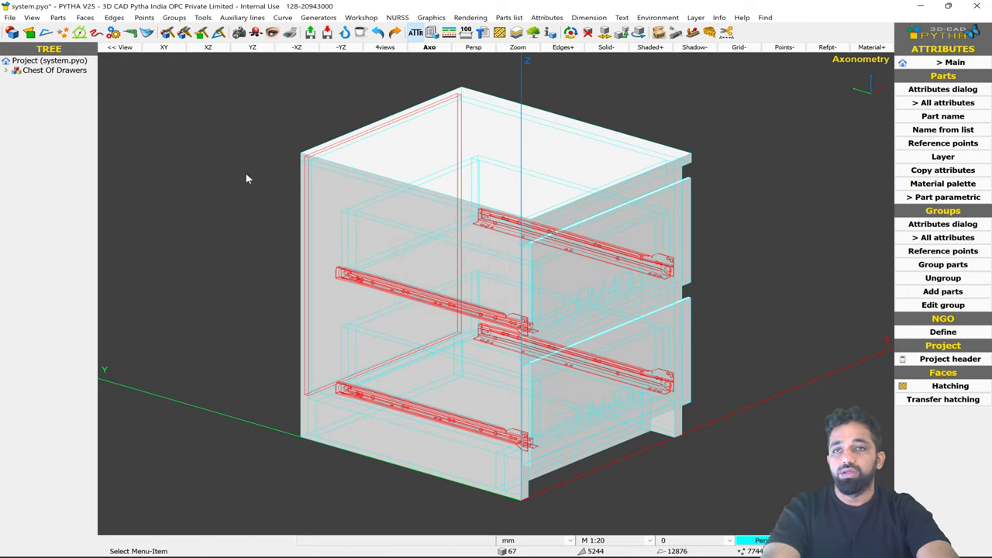
click(6, 70)
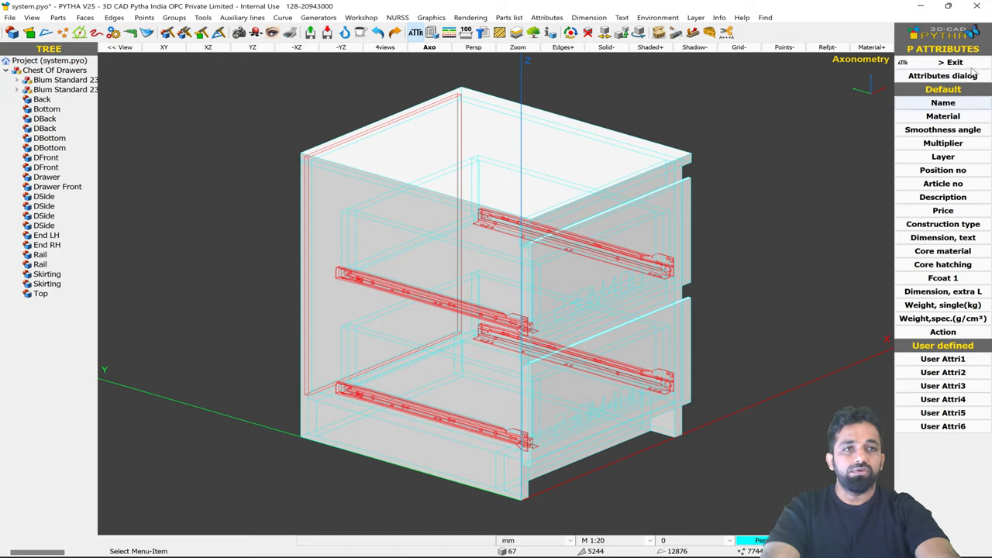
click(968, 64)
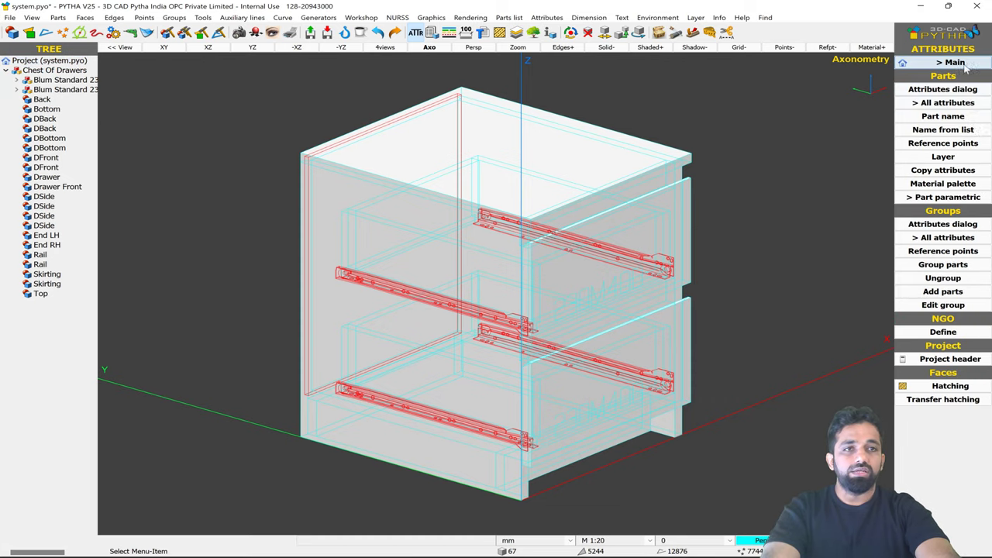
- In the front XZ view, group the upper drawer's box parts and runners under the name Drawer 1
click(945, 265)
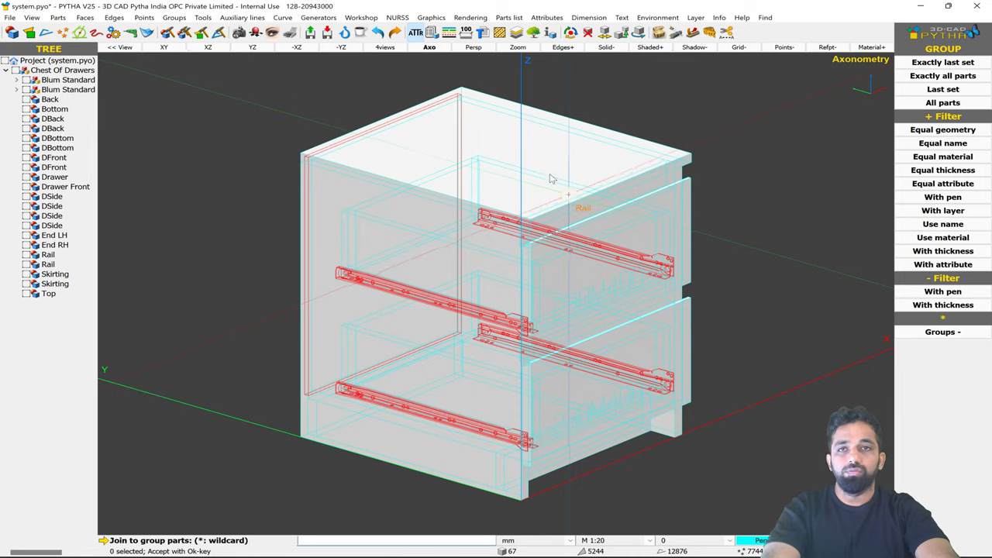
click(203, 48)
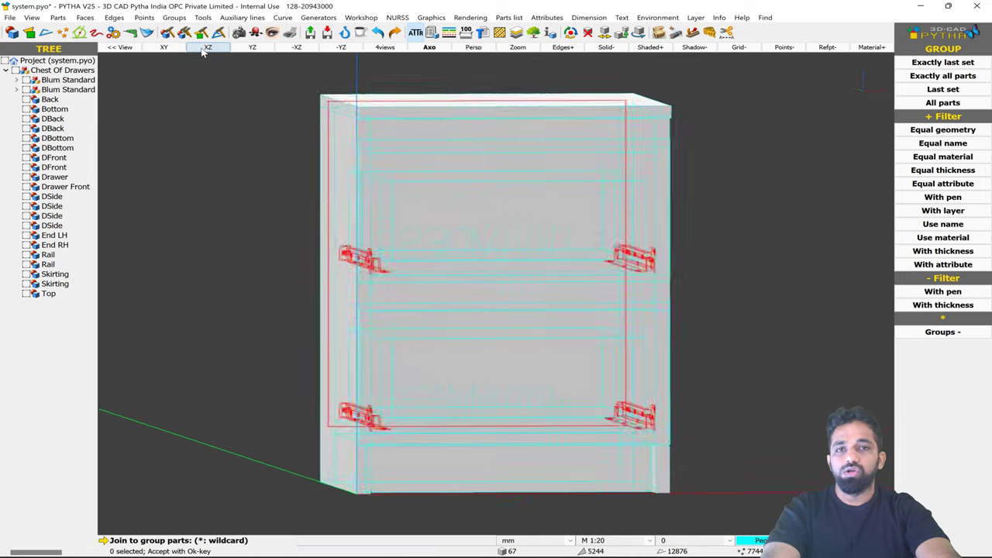
drag(313, 149, 667, 282)
right_click(691, 266)
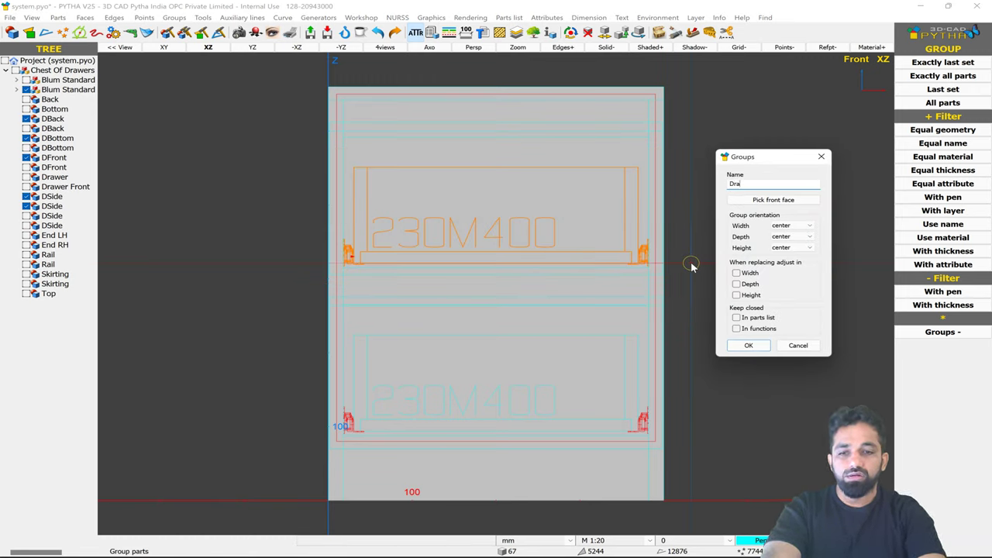
key(Return)
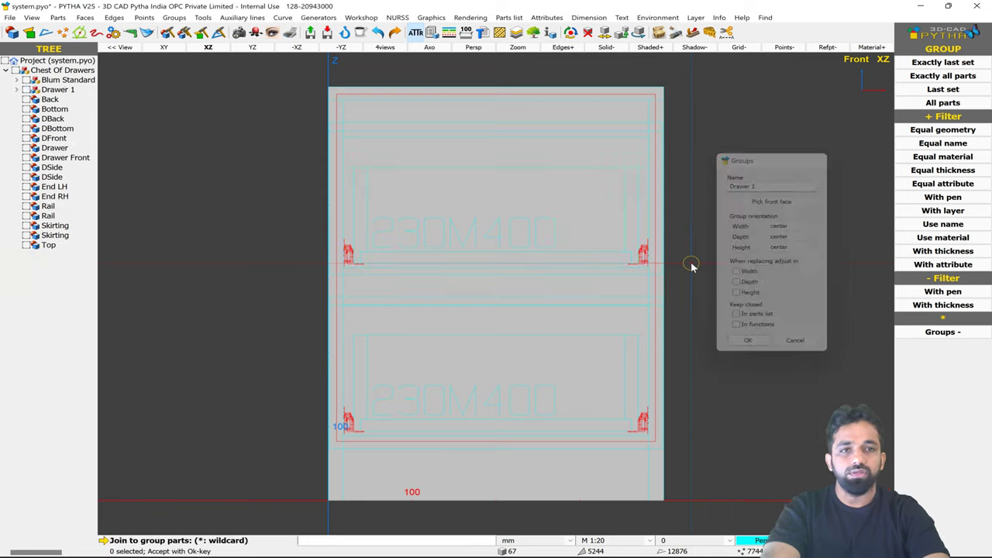
- Group the lower drawer's box parts and runners, together with the carcass bottom panel, under the name Drawer 2
drag(329, 317, 678, 451)
right_click(746, 394)
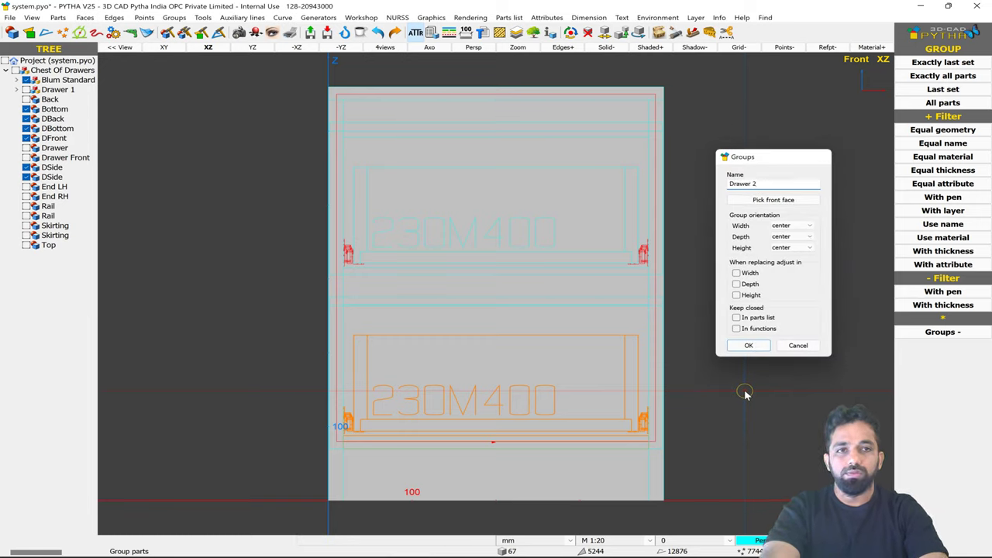
key(Return)
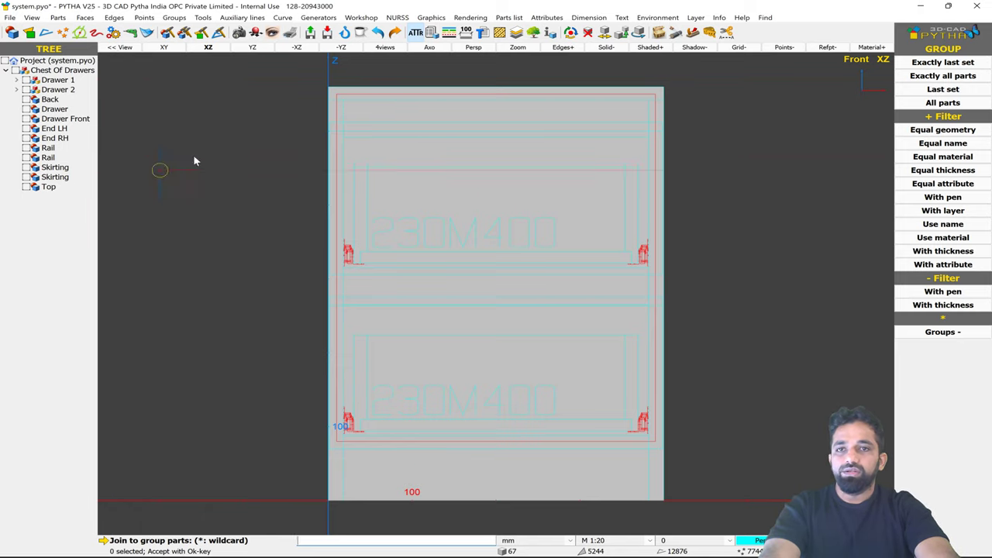
- Make the Drawer 1 and Drawer 2 groups invisible and show the chest in the axonometric view
right_click(732, 129)
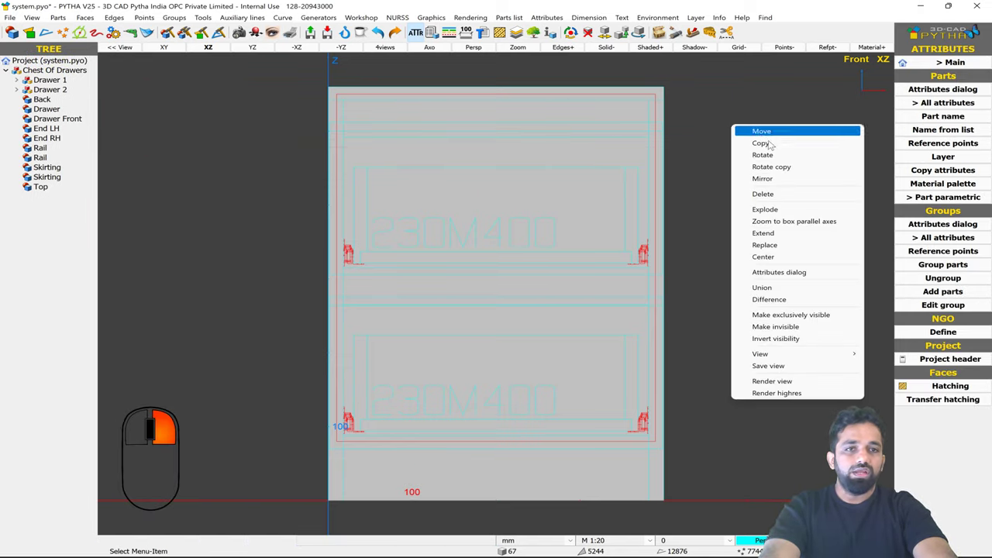
click(807, 329)
click(27, 80)
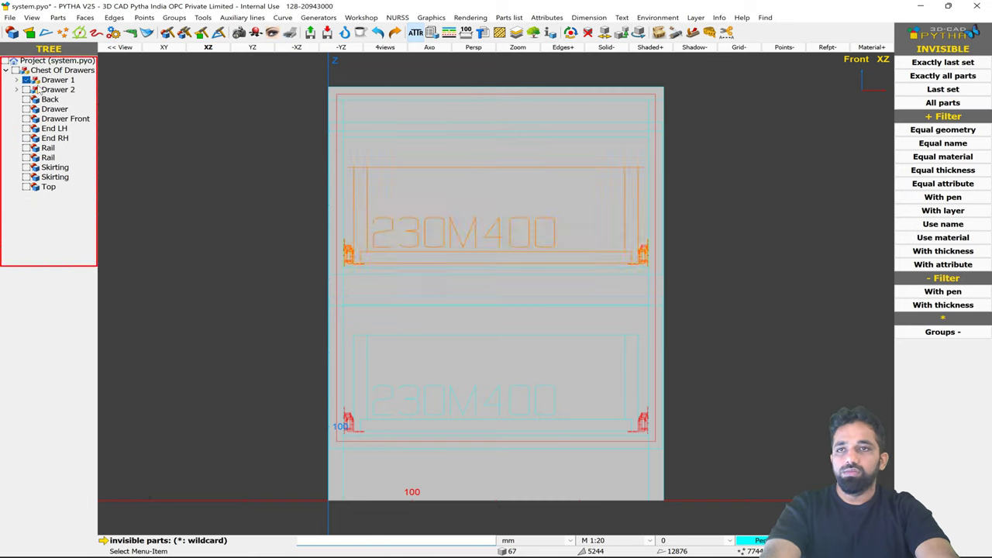
click(19, 89)
click(28, 90)
right_click(233, 101)
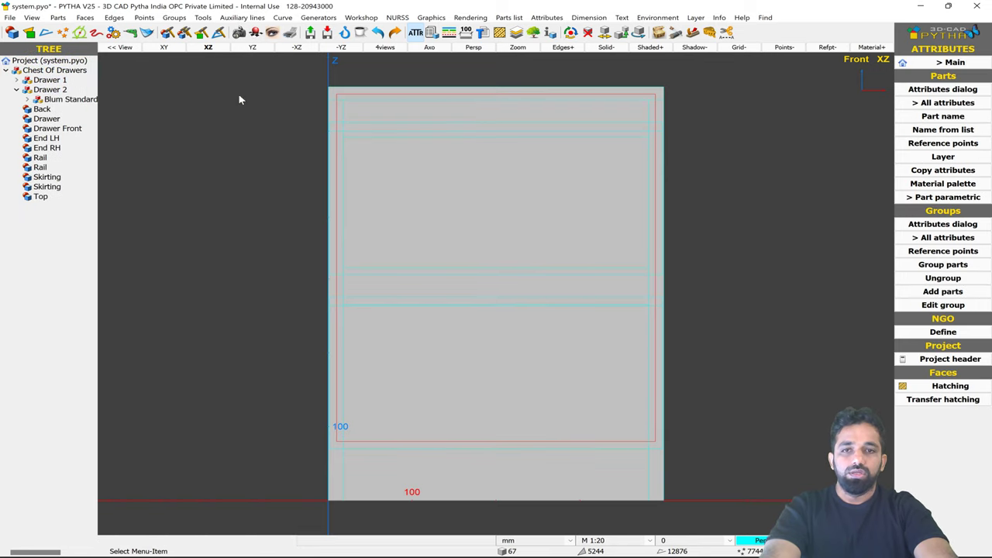
click(430, 47)
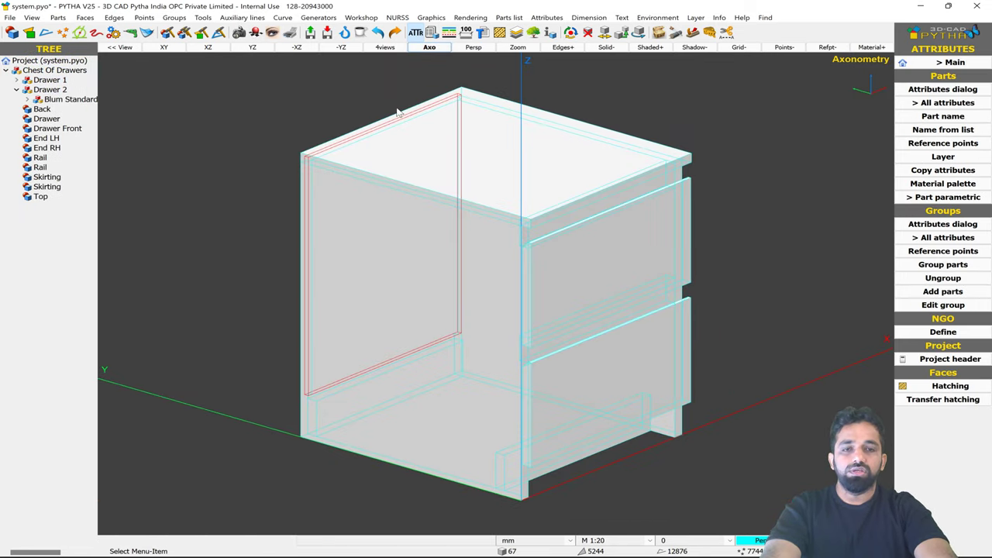
- In the side -YZ view, group the back, both ends, both skirtings and the top under the name Carcass
click(341, 47)
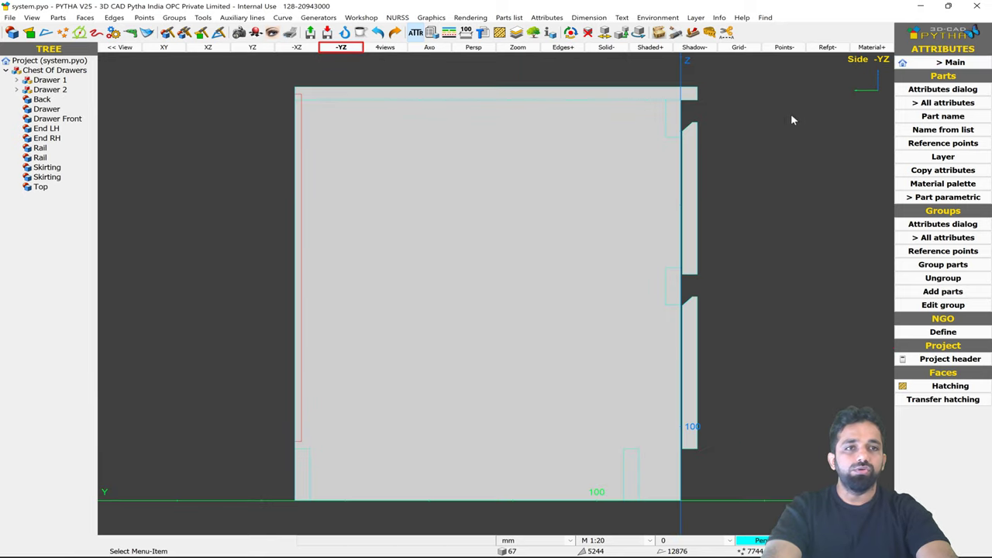
click(943, 264)
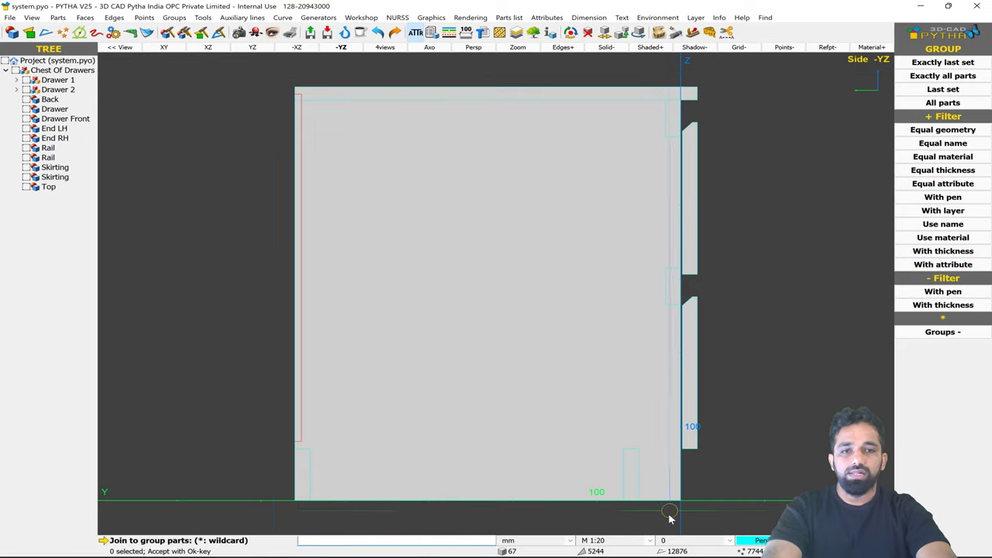
drag(663, 514, 198, 77)
right_click(824, 155)
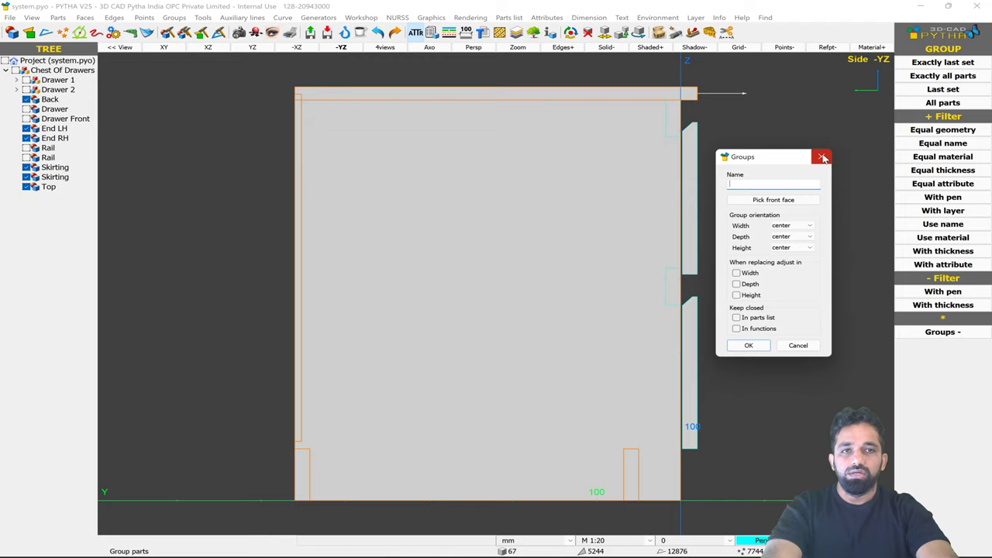
text(Carcass)
key(Return)
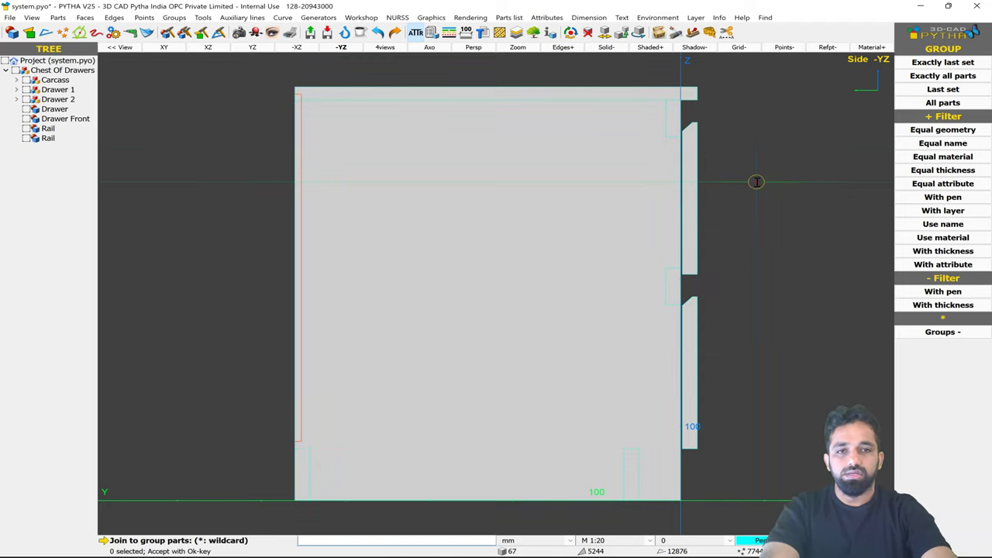
- Make the Carcass group invisible and show the remaining fronts and rails in the axonometric view
right_click(738, 82)
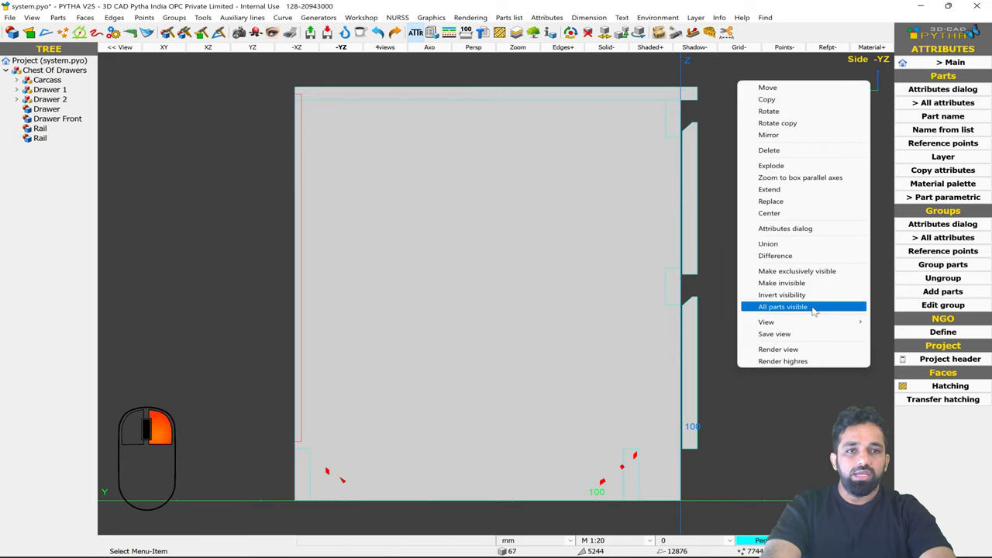
click(782, 283)
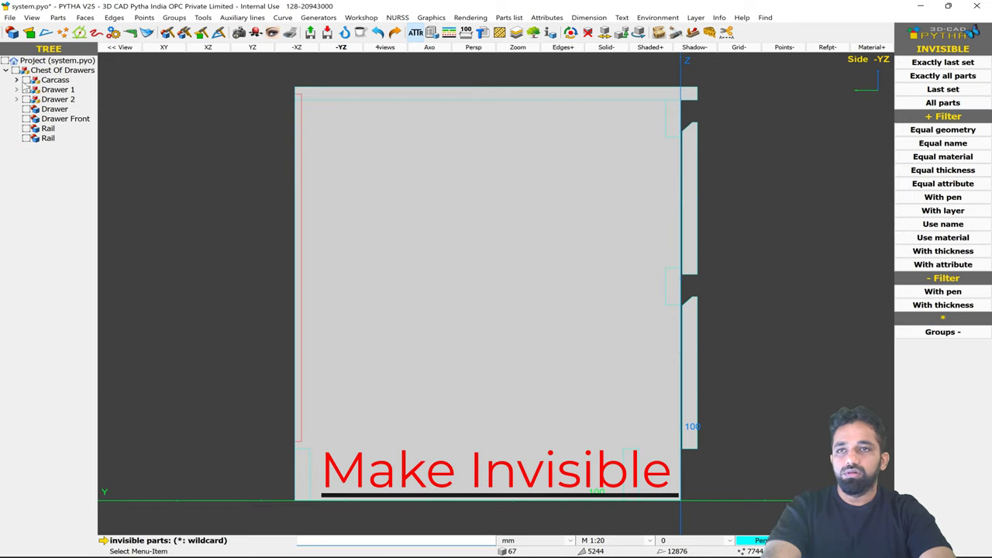
right_click(171, 109)
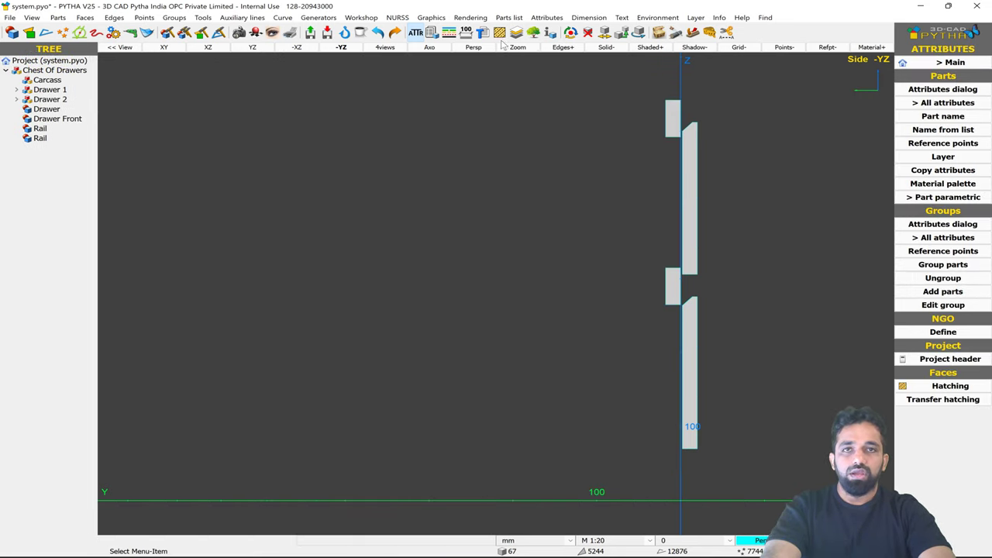
click(430, 49)
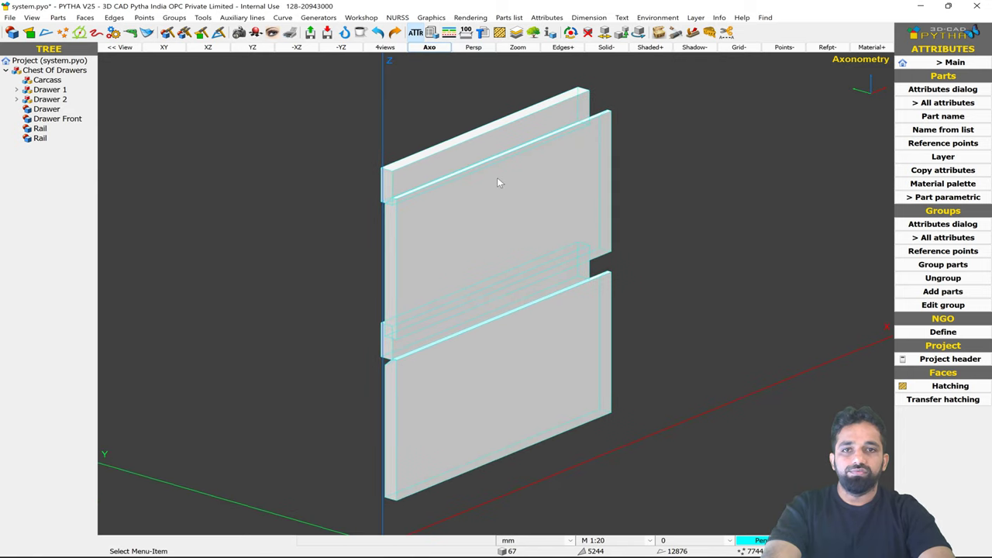
- Group the two drawer fronts and the two rails under the name Fronts
click(943, 265)
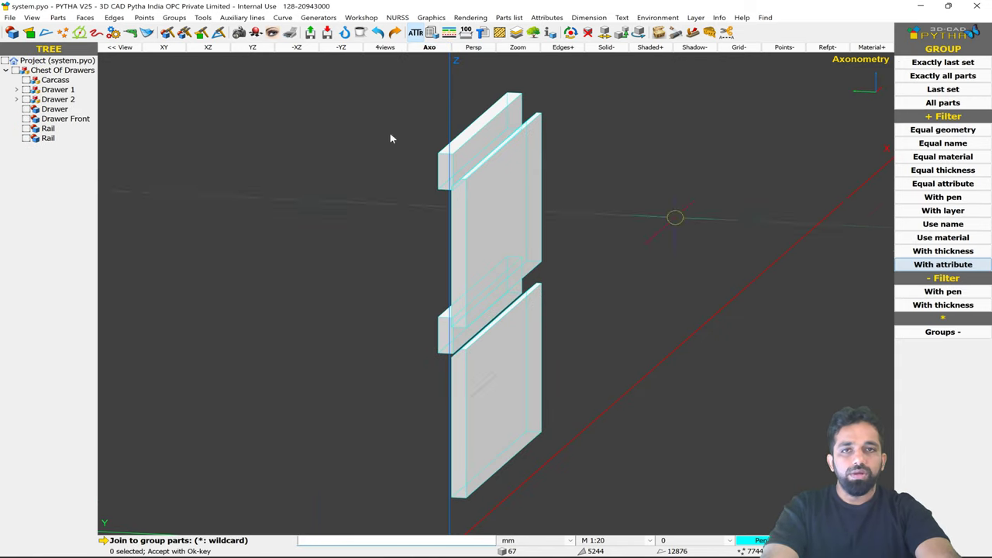
drag(310, 86, 665, 514)
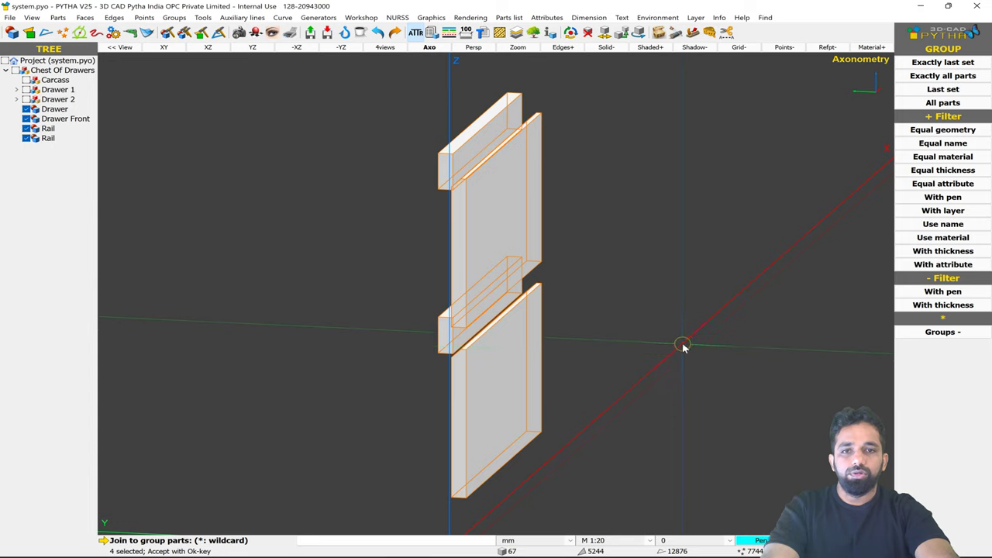
right_click(659, 324)
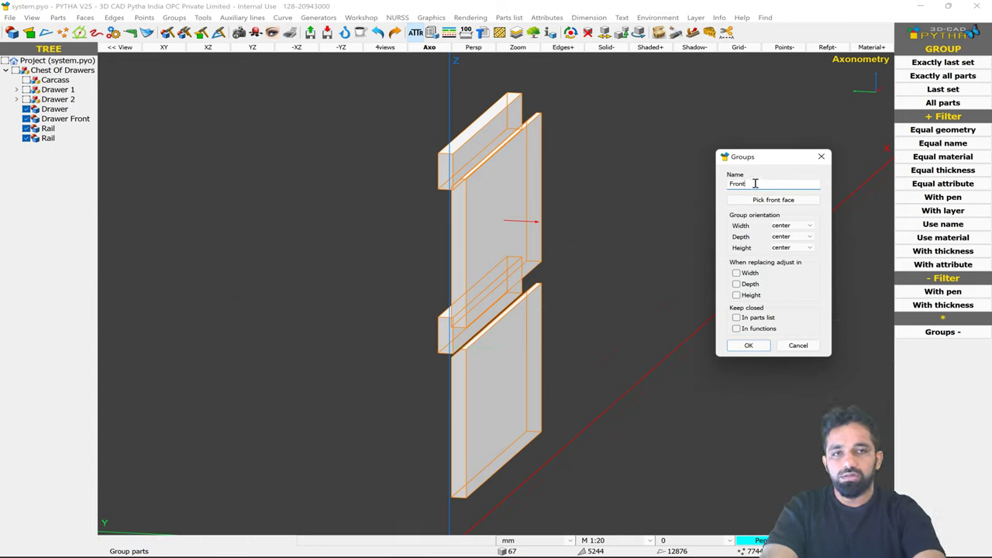
key(Return)
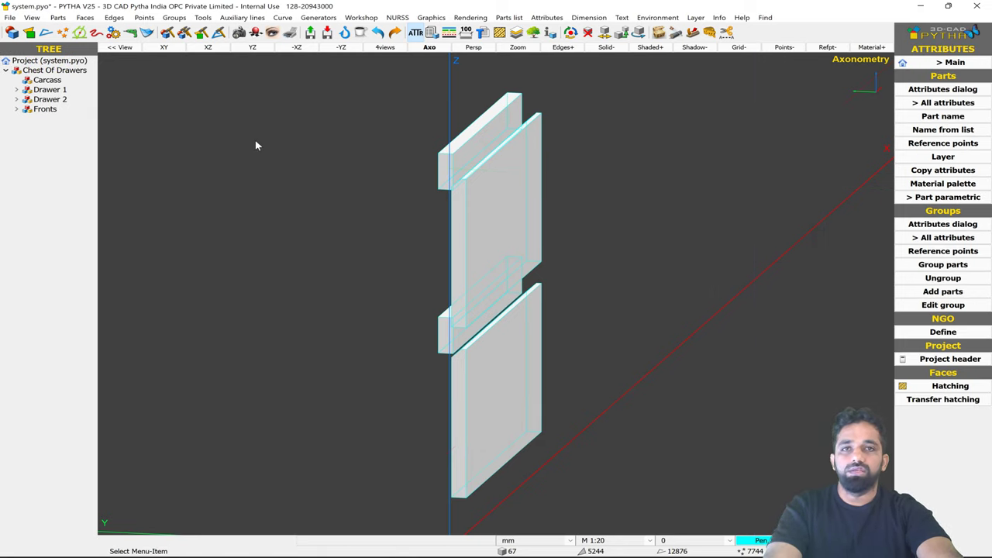
- Make all parts of the chest visible again
right_click(751, 136)
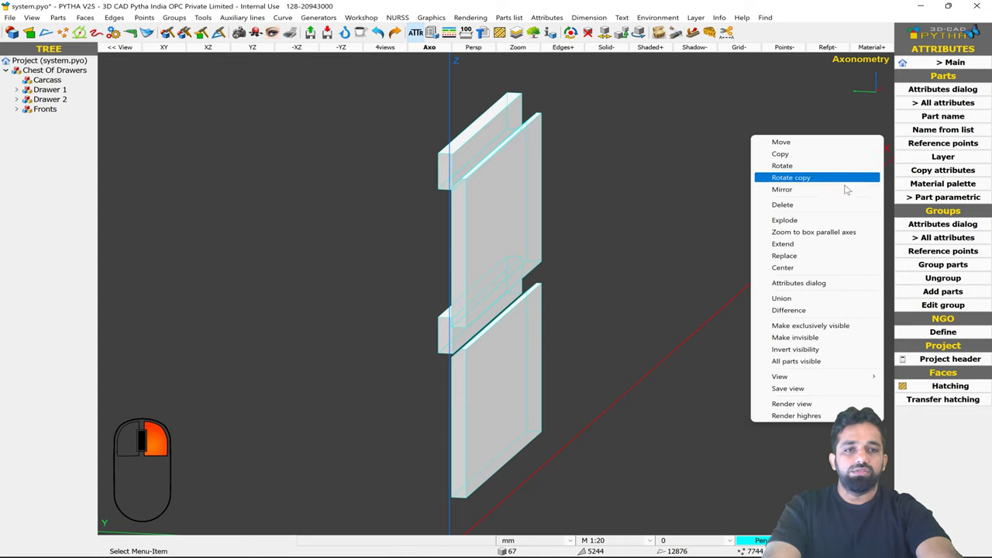
click(854, 363)
middle_drag(671, 275, 109, 128)
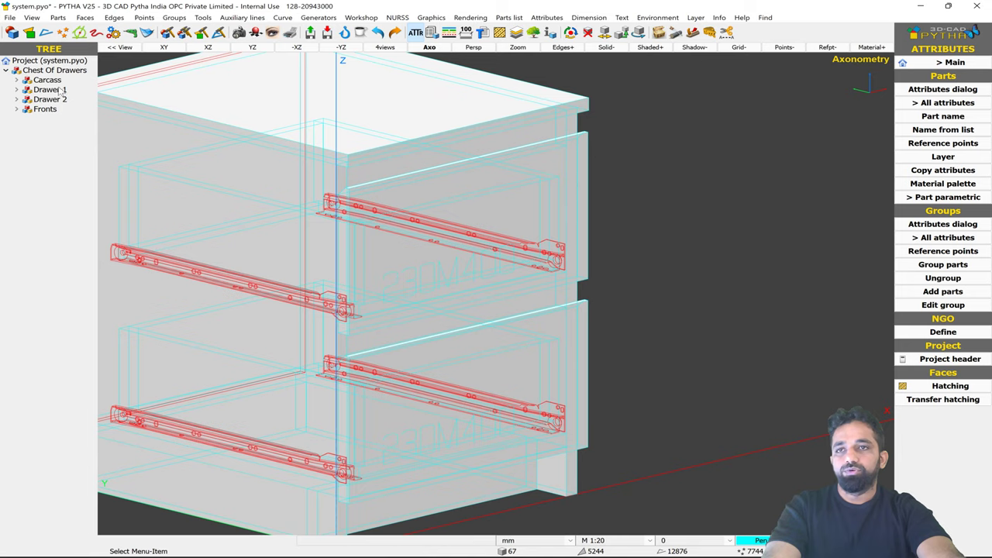
- Expand the Carcass, Drawer 1 and Drawer 2 groups in the tree to examine the parts each one contains
click(16, 80)
click(15, 148)
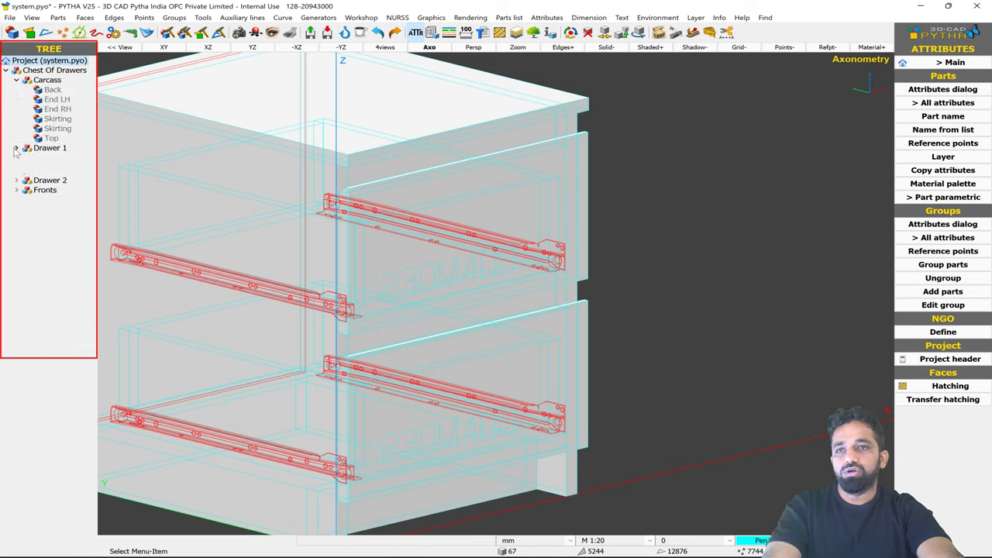
click(16, 216)
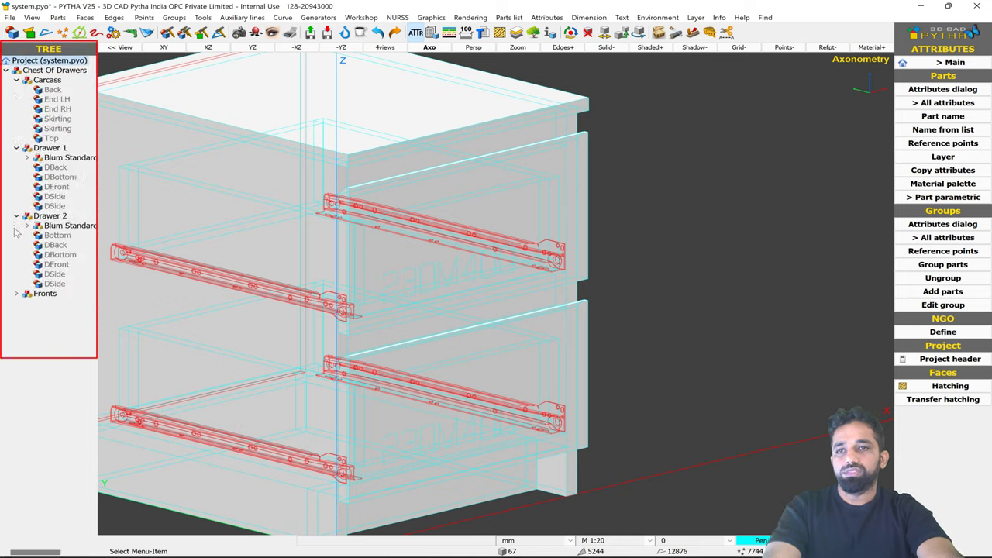
- Examine the contents of the Fronts group and both Blum Standard hardware groups in the tree, and hide the tree
click(16, 294)
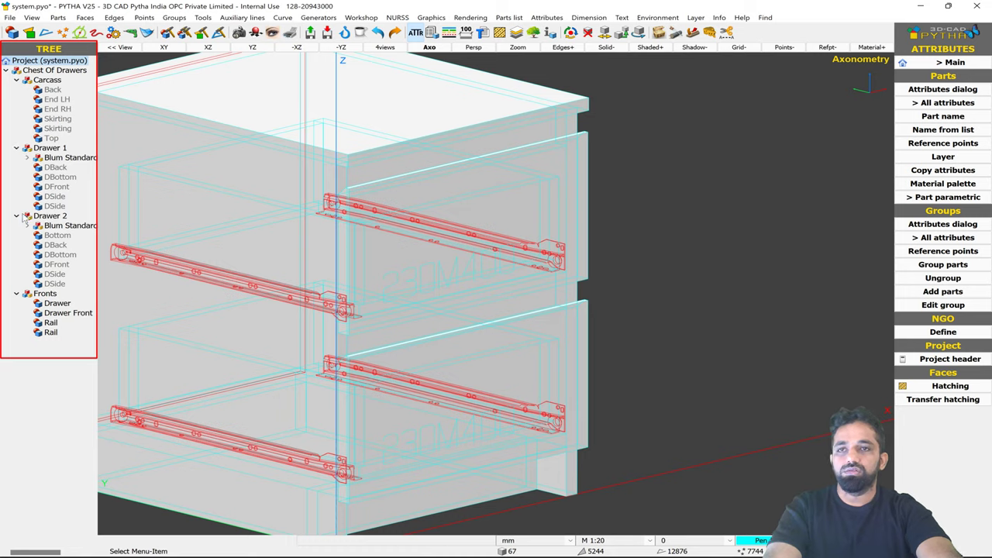
click(27, 157)
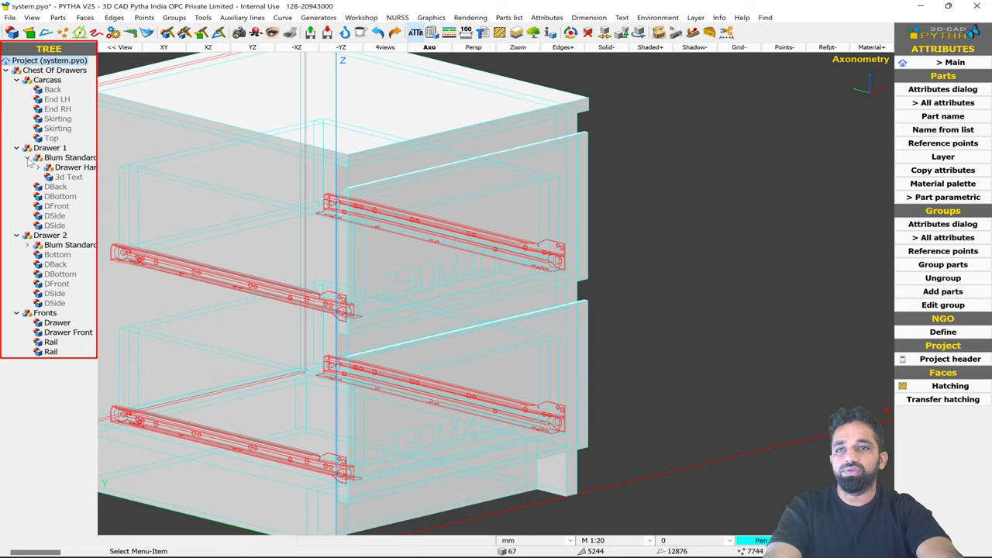
click(27, 157)
click(27, 224)
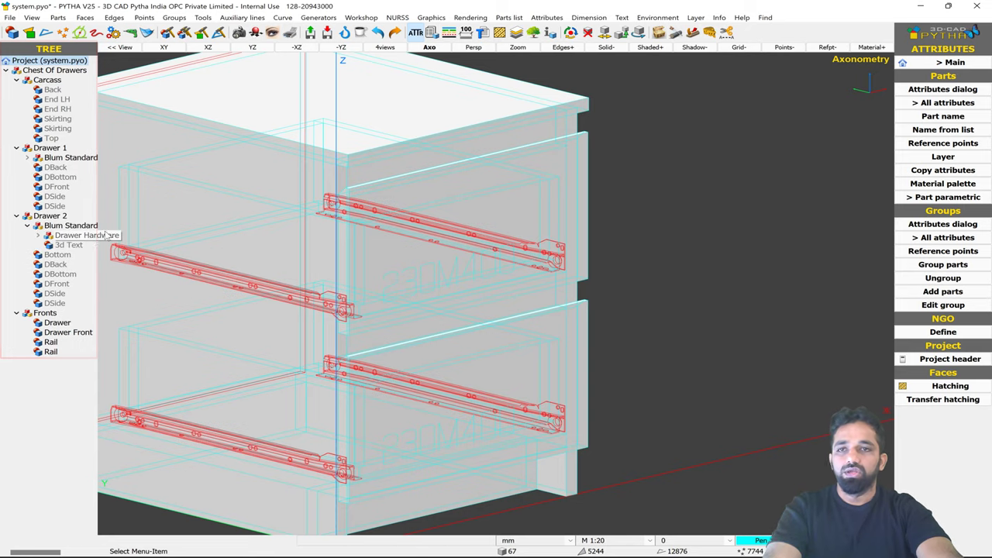
click(61, 52)
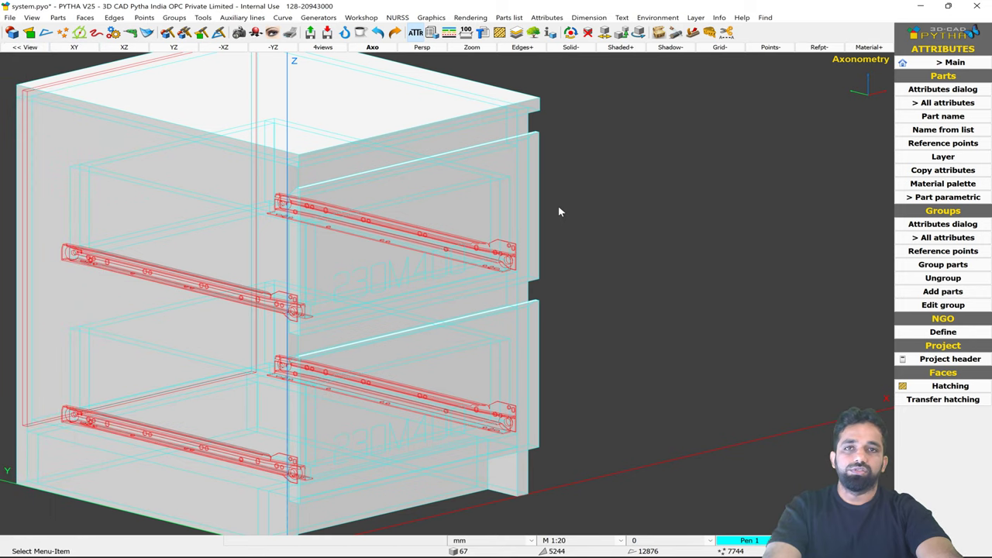
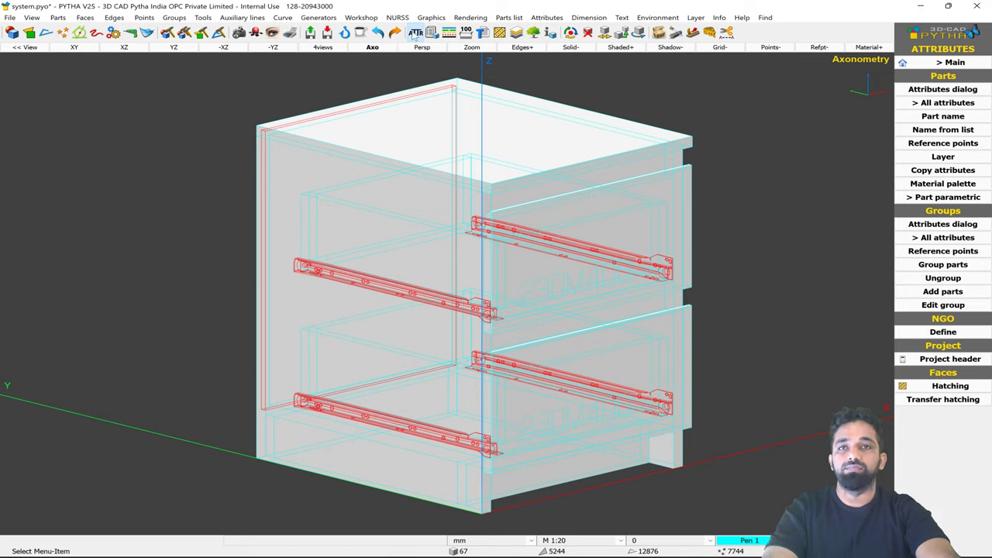
- Assign core material PB to all parts with the same thickness as the upper drawer front
click(945, 107)
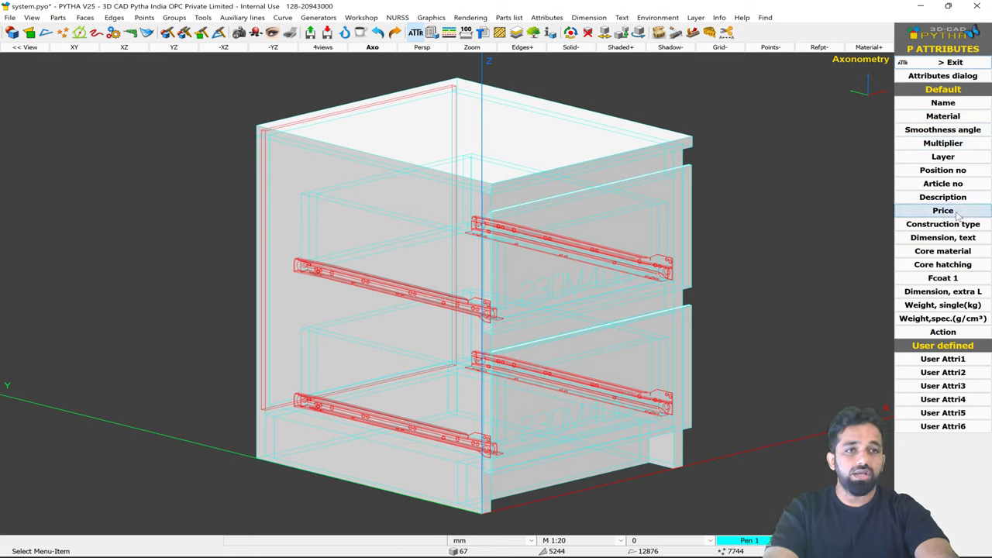
click(972, 250)
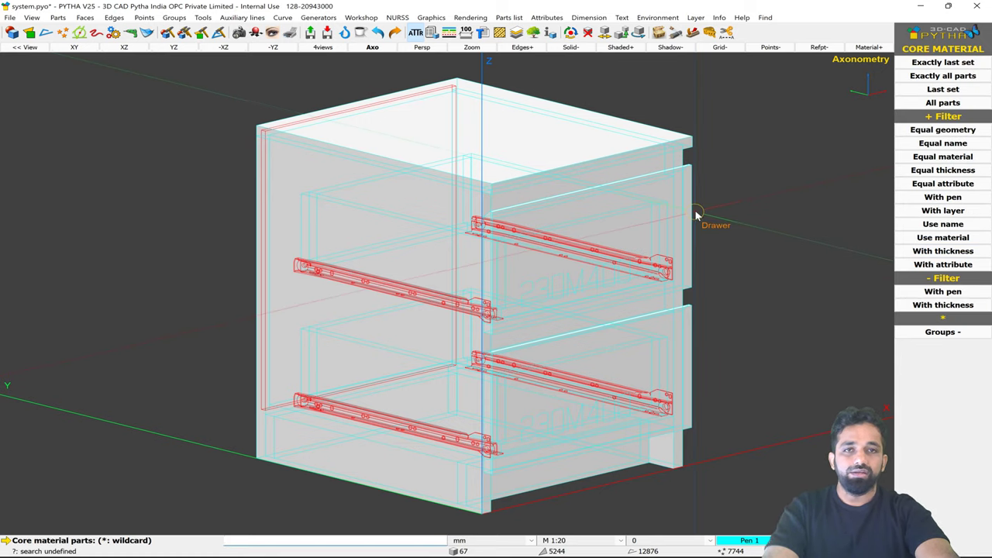
scroll(696, 215, down, 2)
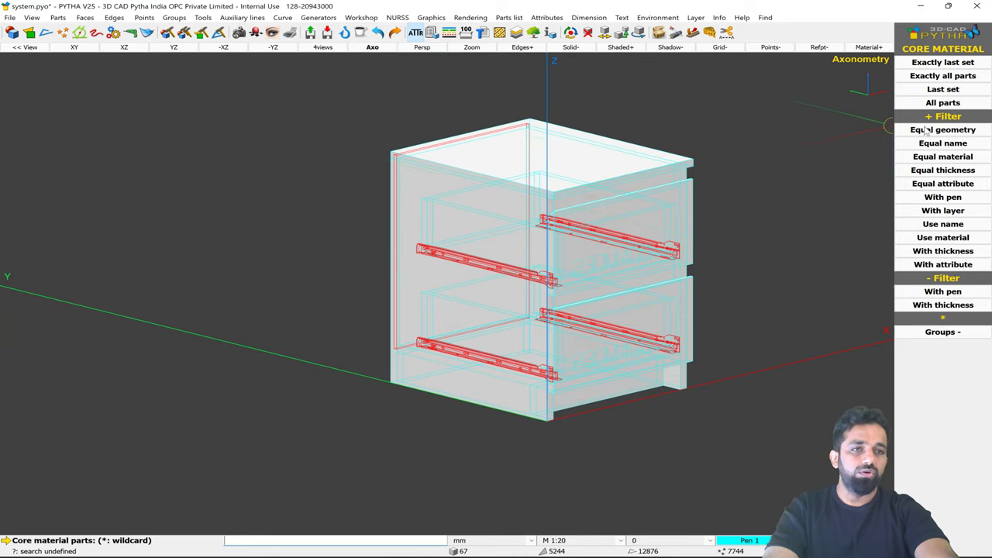
click(961, 170)
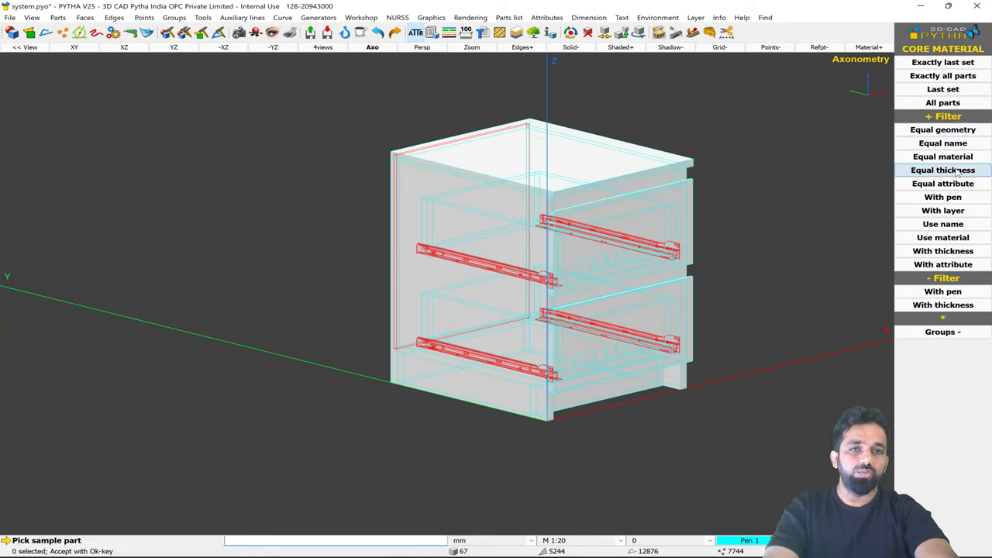
click(696, 194)
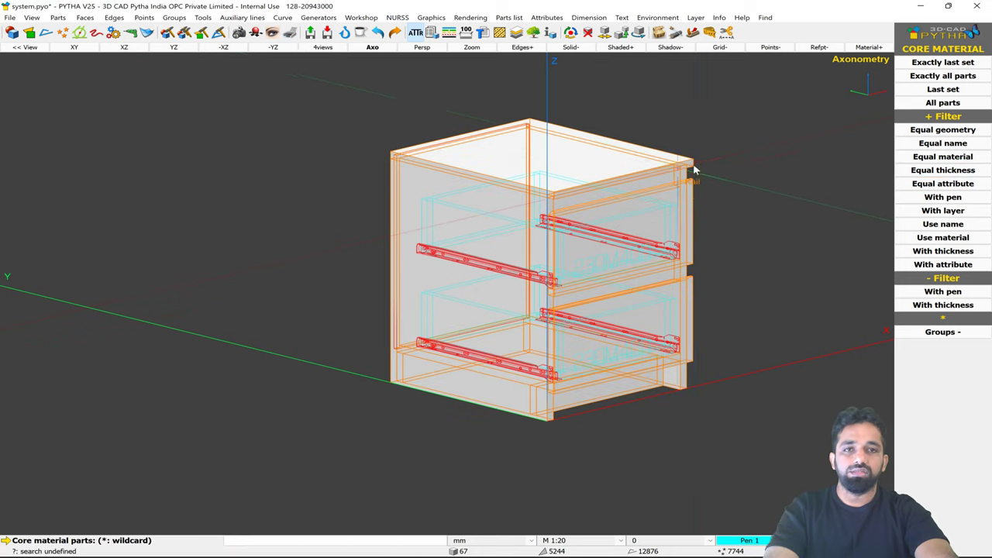
key(Return)
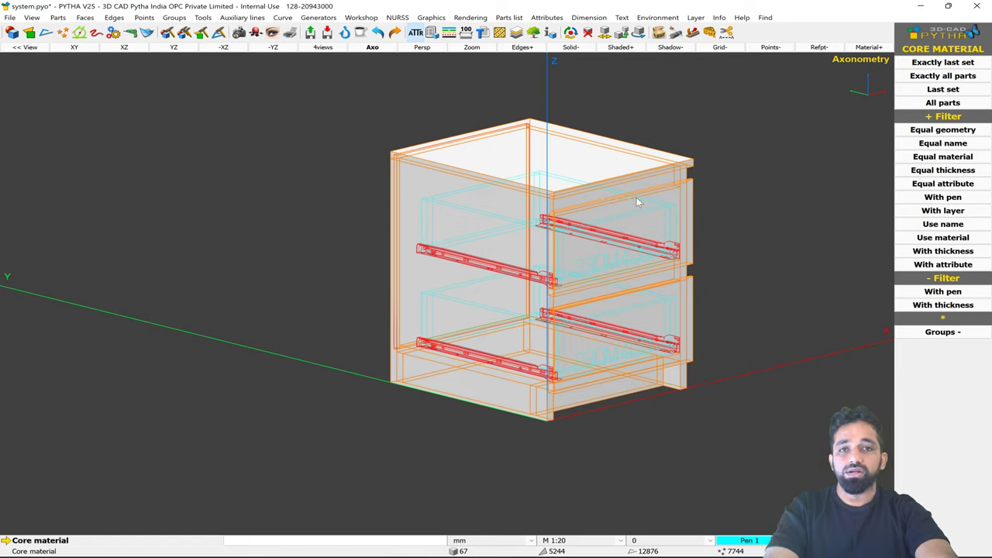
click(240, 544)
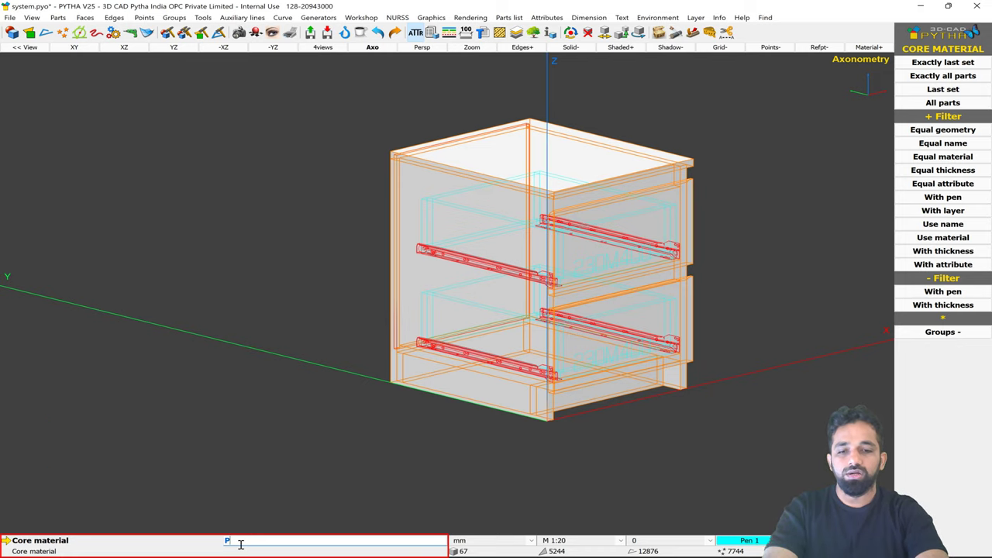
text(PB)
key(Return)
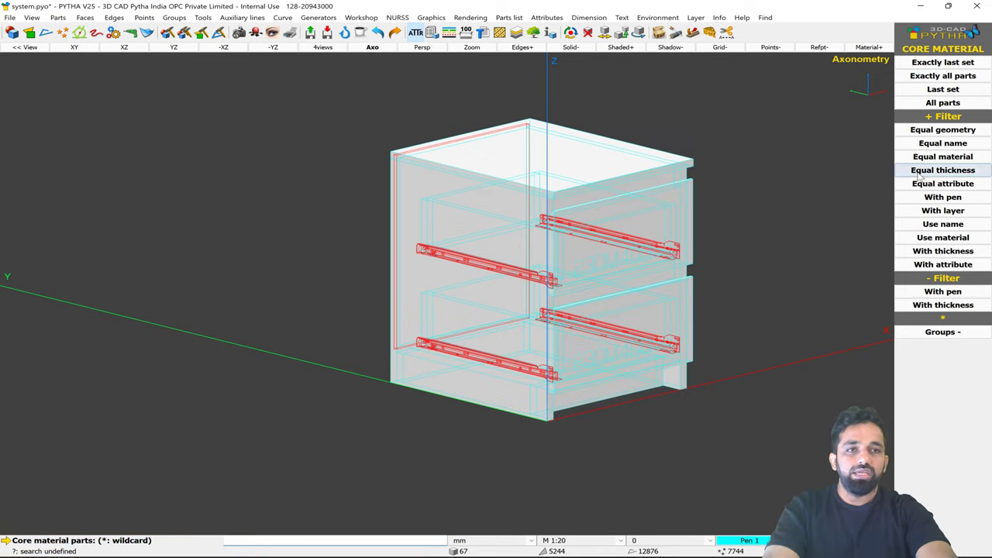
- Assign core material MDF to all parts with the same thickness as the drawer box side
click(942, 170)
click(473, 212)
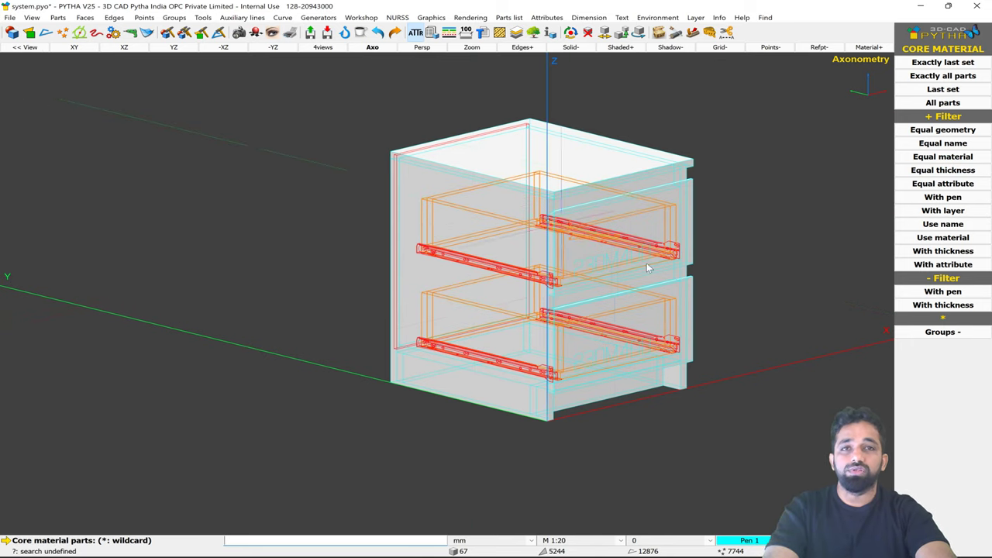
key(Return)
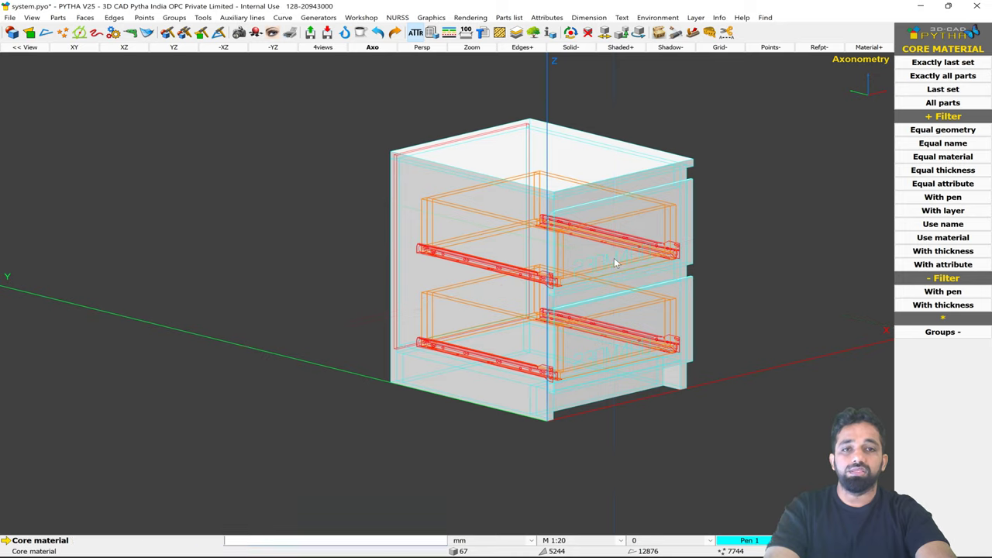
middle_click(614, 258)
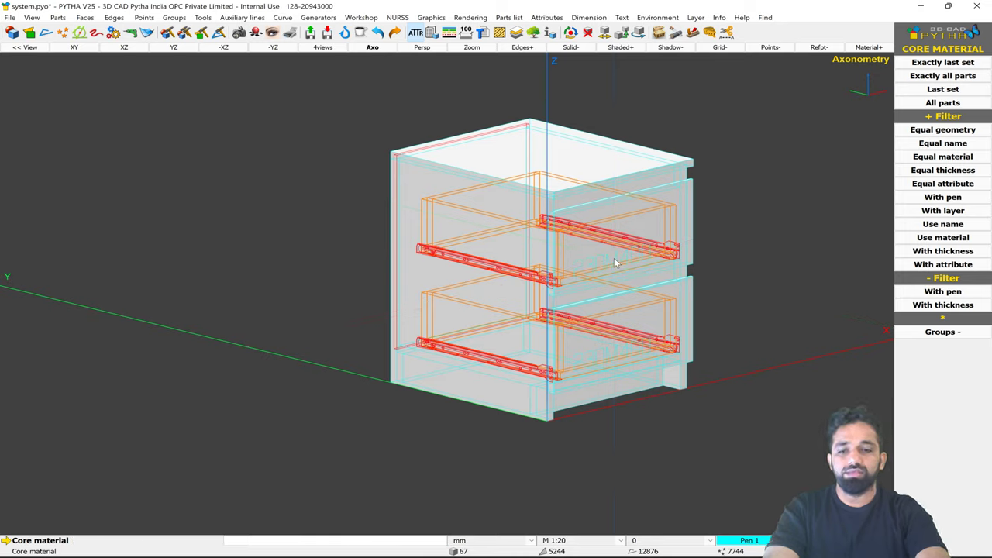
text(MDF)
key(Return)
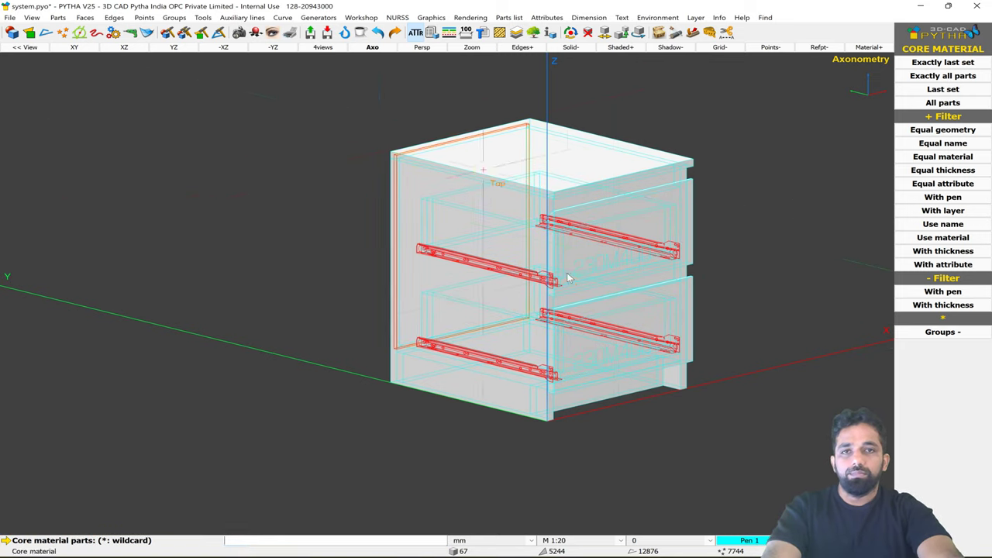
- Assign core material Bakelite to the back panel and finish the core material assignment
middle_click(460, 263)
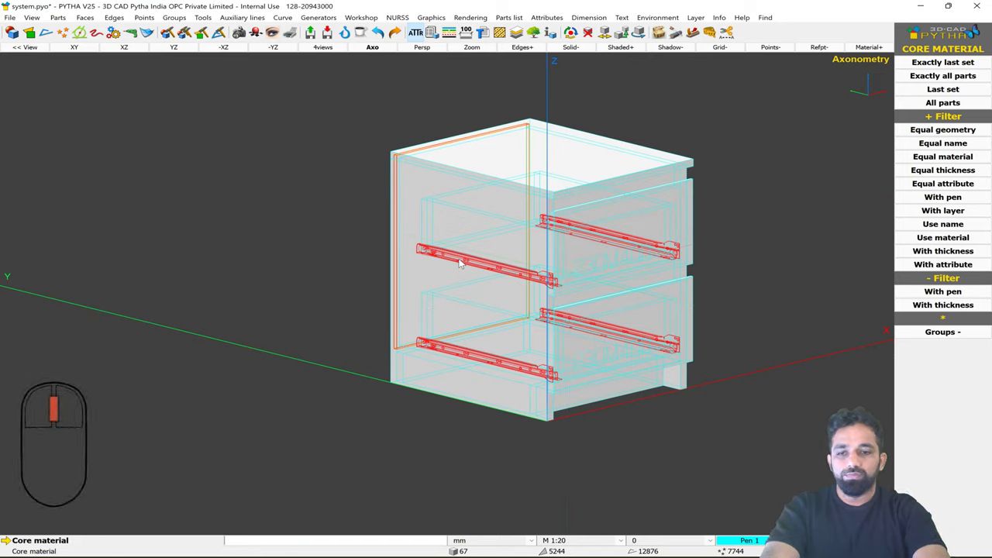
text(Bak)
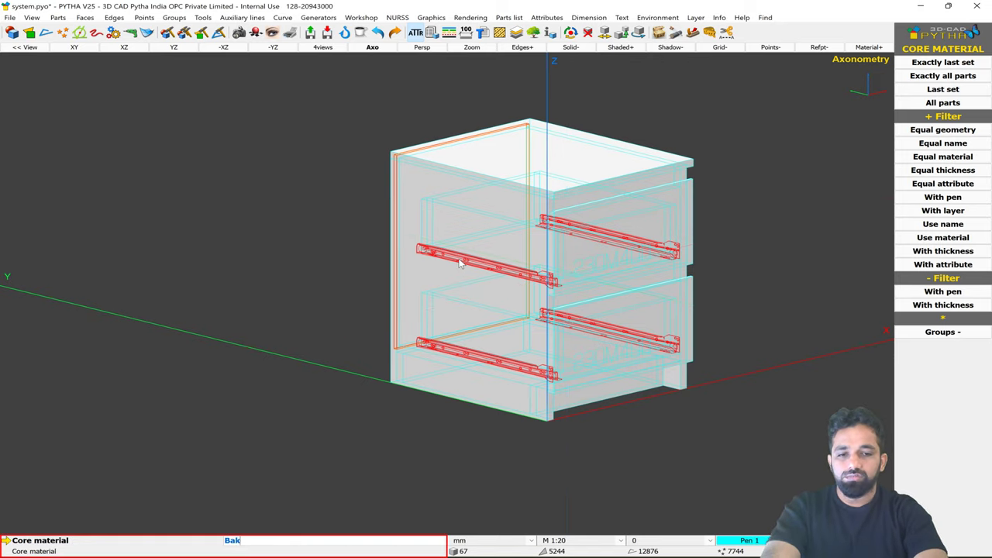
text(elite)
key(Return)
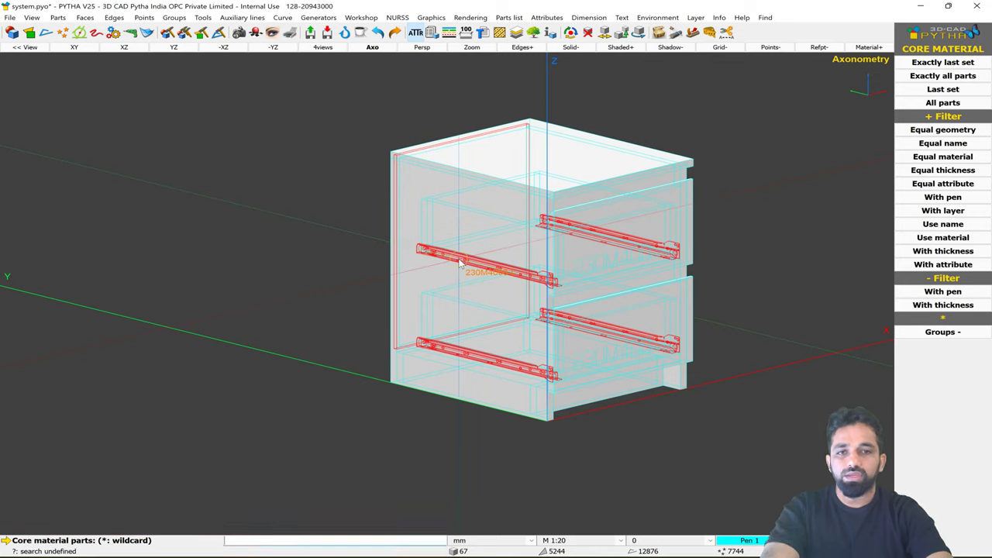
key(Return)
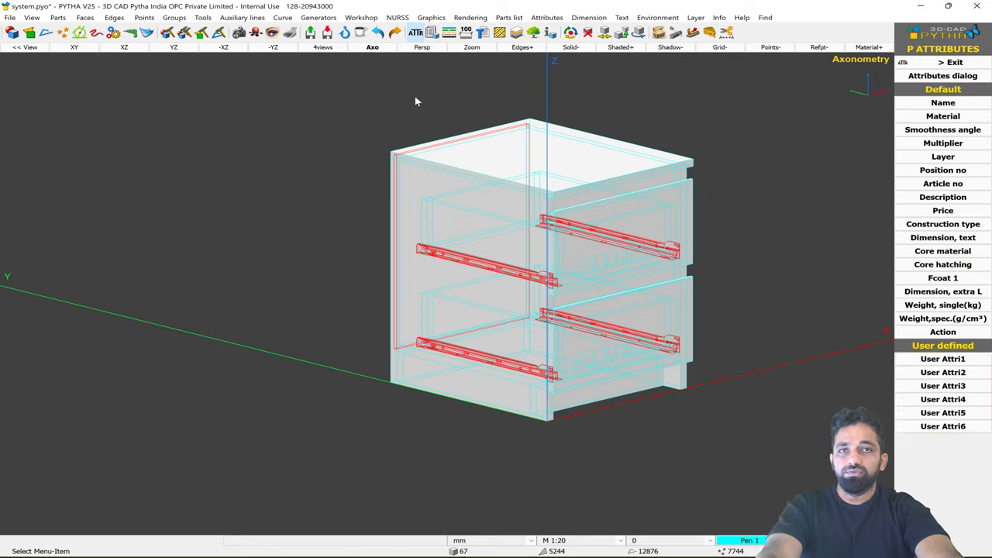
- Rename the user-defined attribute User Attri1 to Vendor Code
click(545, 18)
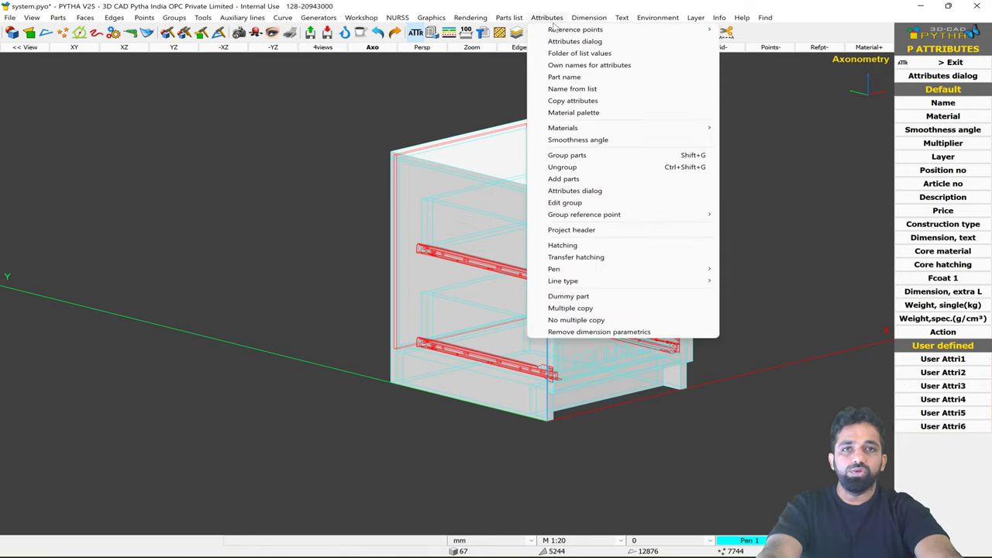
click(581, 68)
drag(518, 234, 425, 235)
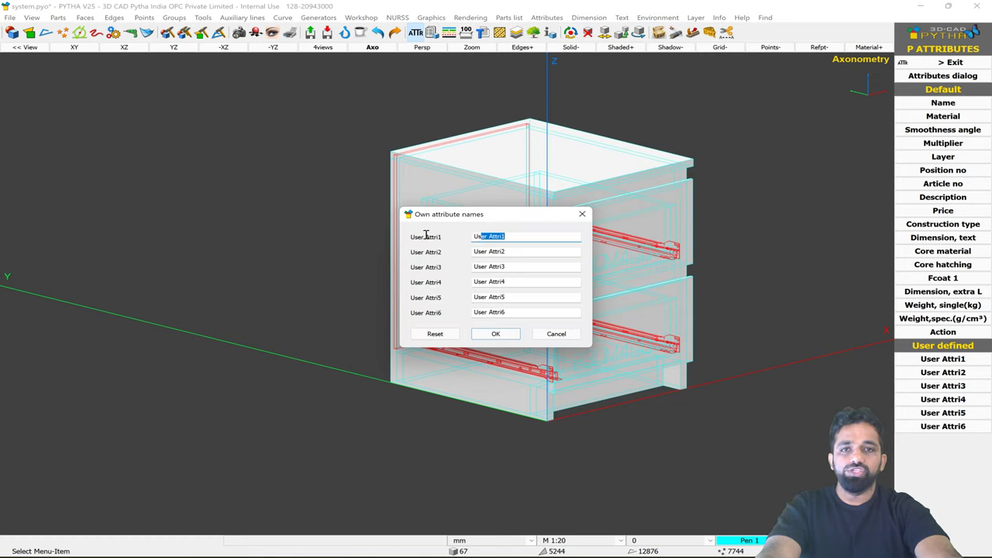
text(Vend)
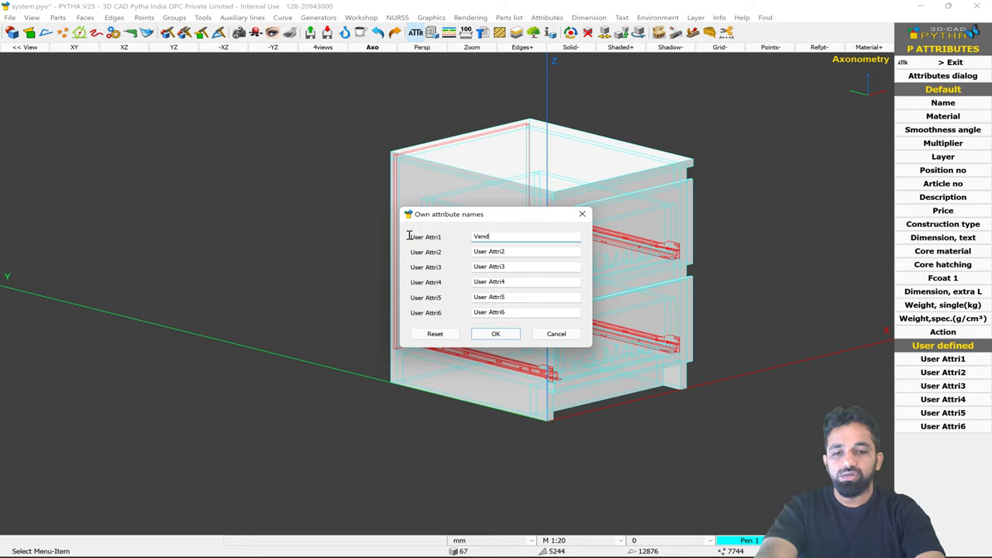
text(or Code)
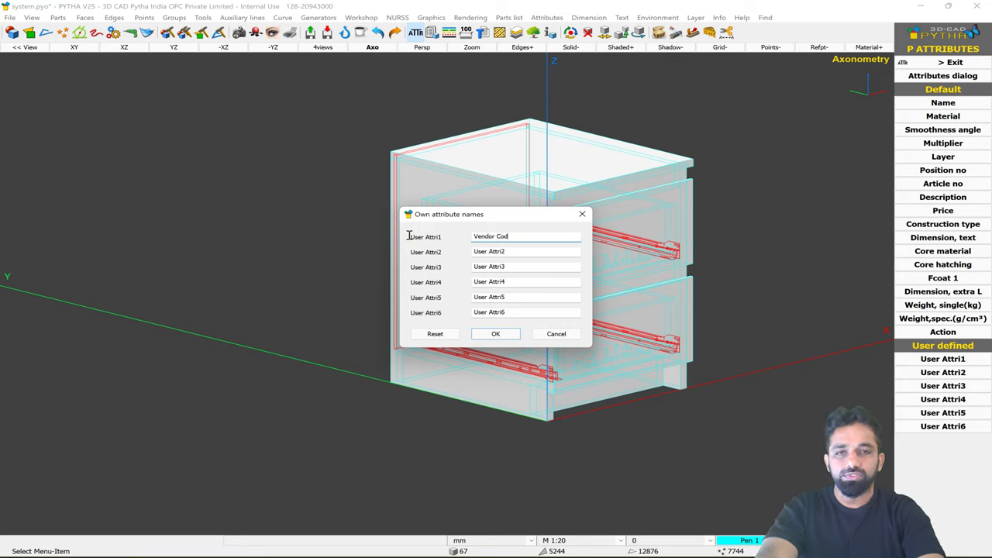
key(Return)
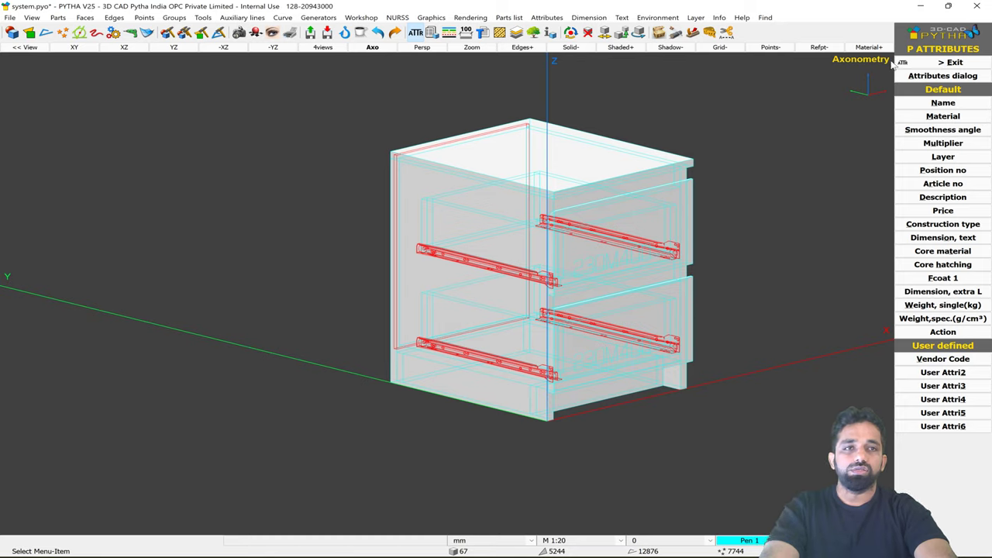
- Create a new material palette entry named 18MM_PB_BSL
click(958, 63)
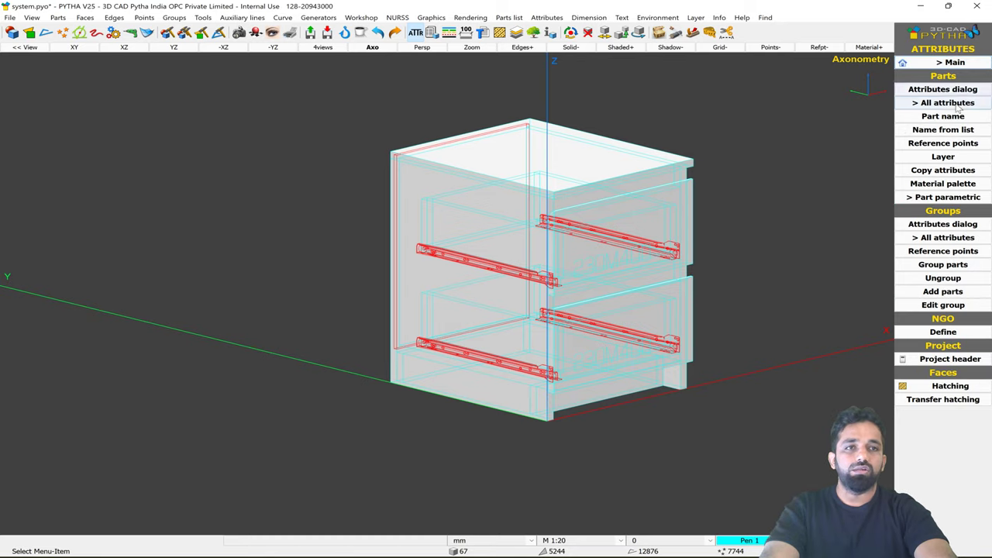
click(948, 190)
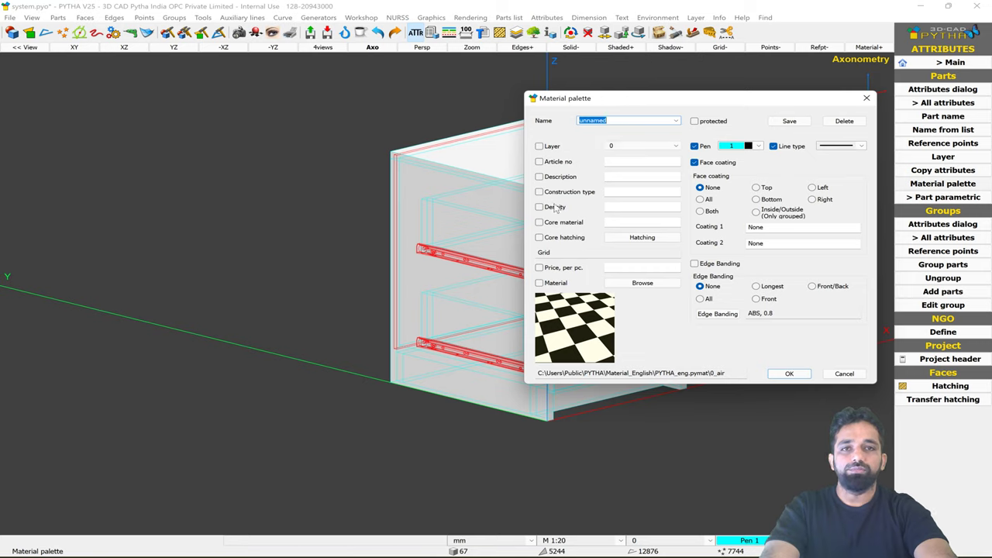
click(633, 161)
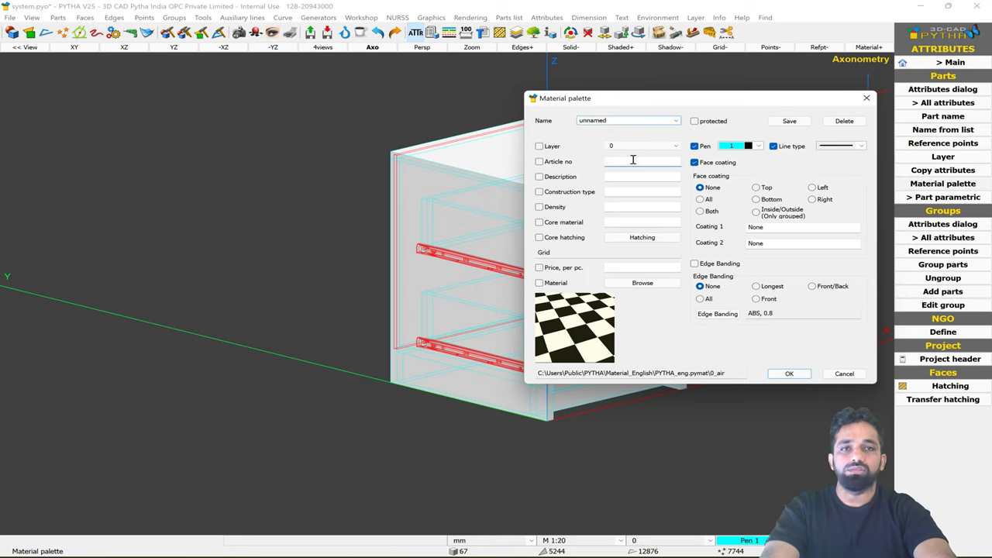
click(671, 122)
click(676, 121)
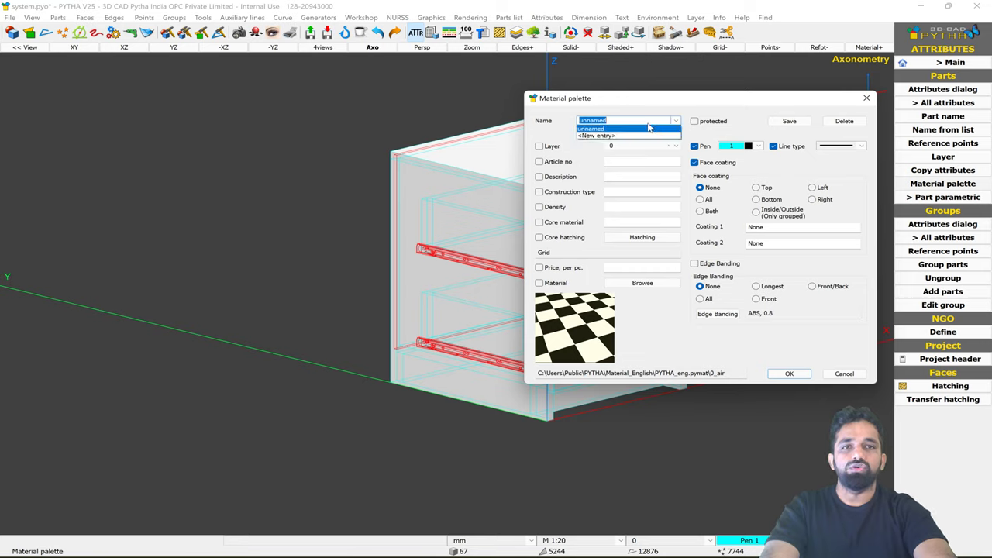
click(612, 168)
click(622, 122)
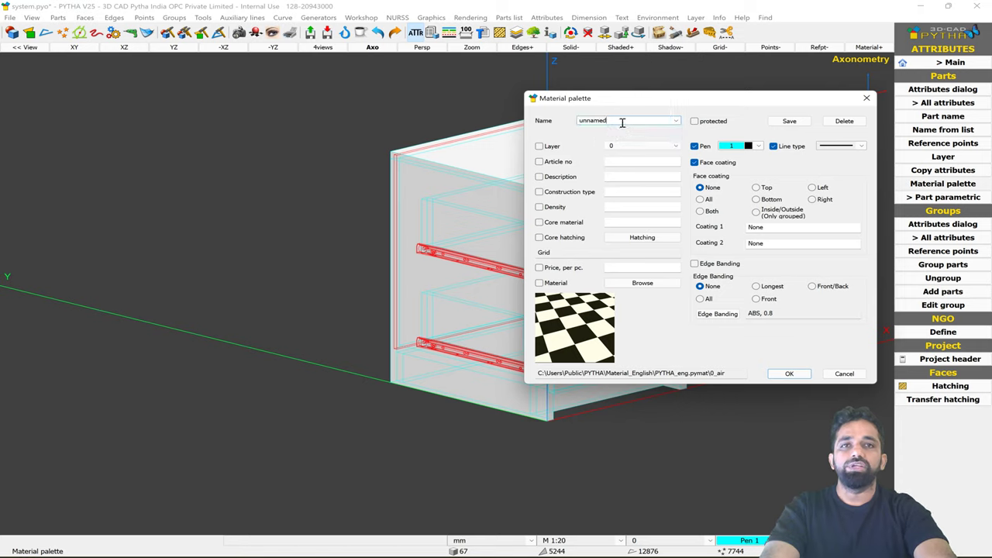
double_click(622, 122)
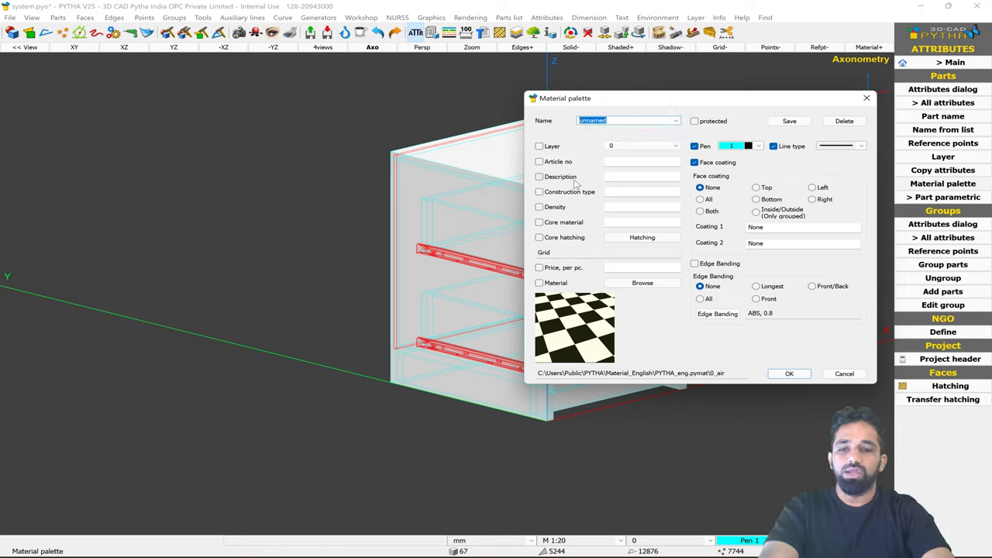
text(18MM_PB_BSL)
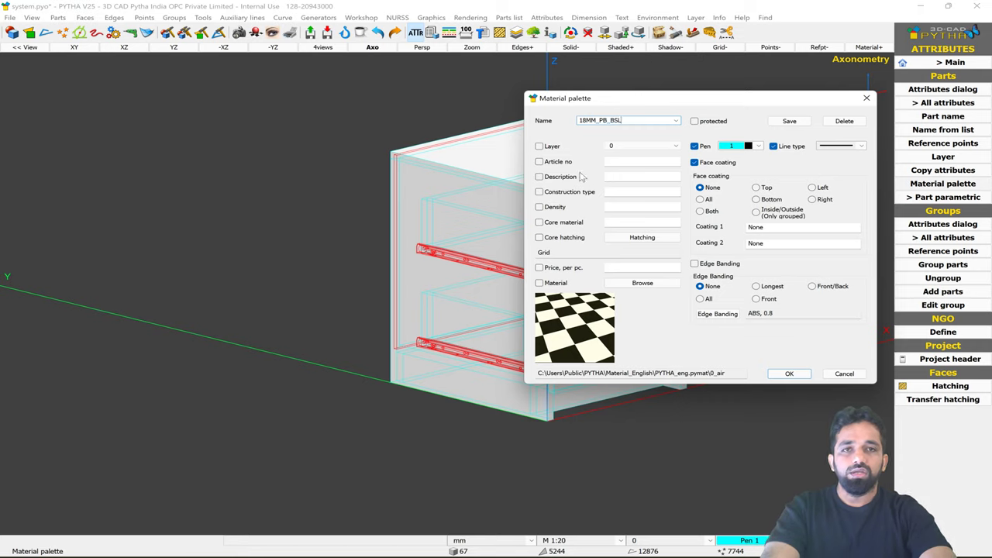
key(Return)
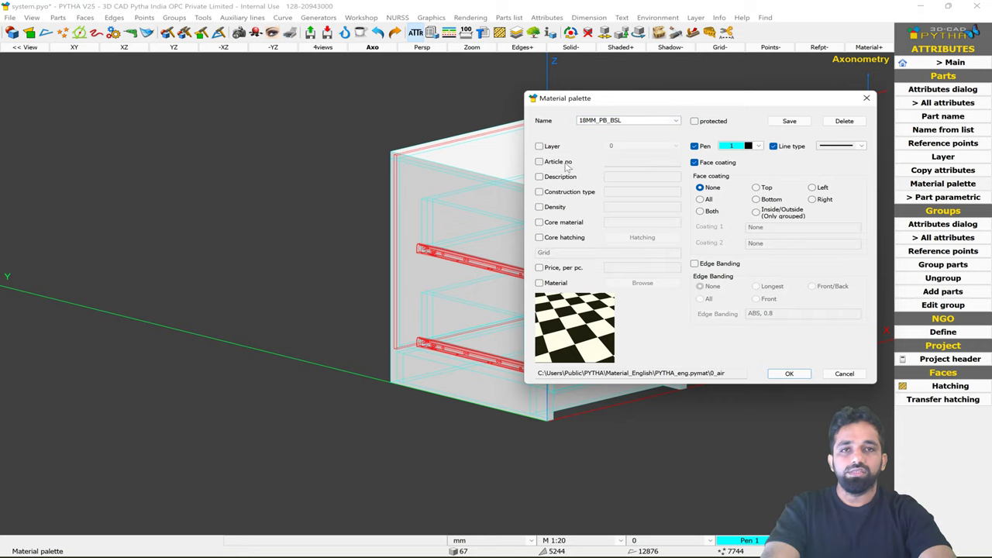
- Set the palette entry's article number to BSL_HG, description to Merino and core material to PB
click(564, 164)
click(627, 163)
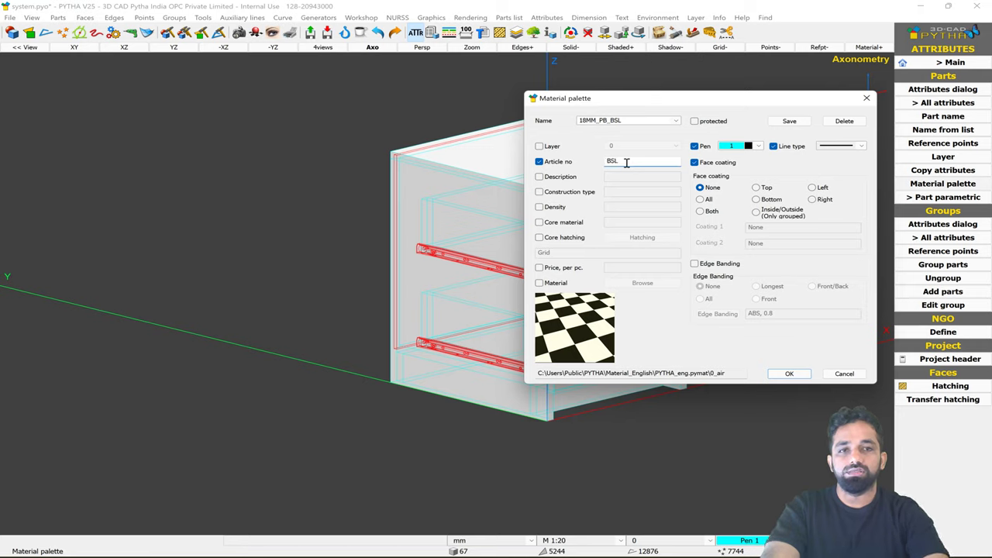
text(BSL_HE)
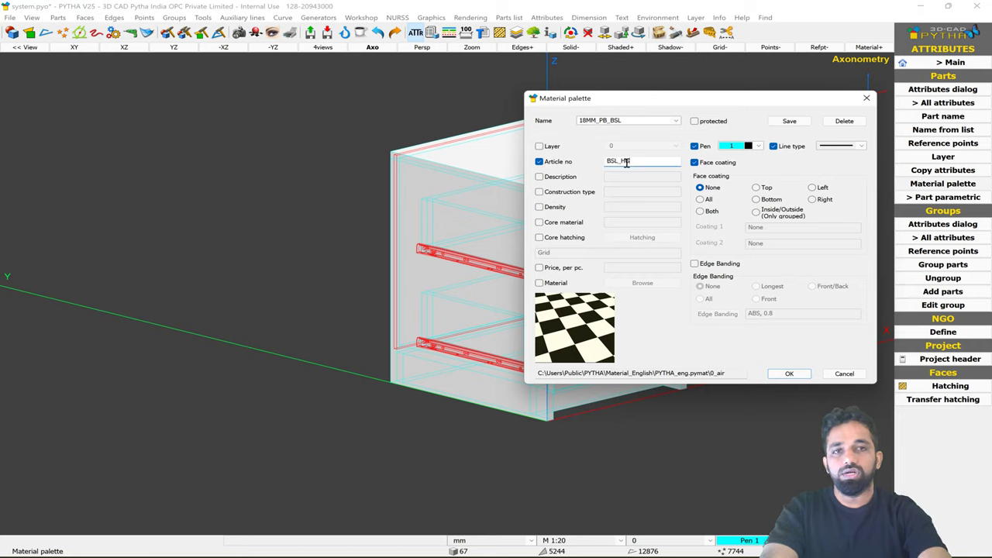
click(563, 180)
click(622, 178)
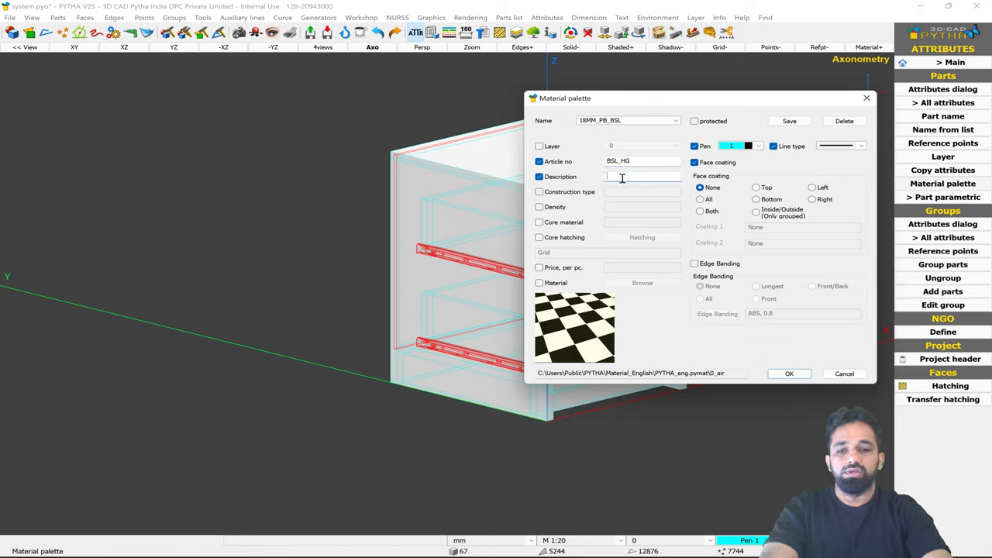
text(Merin)
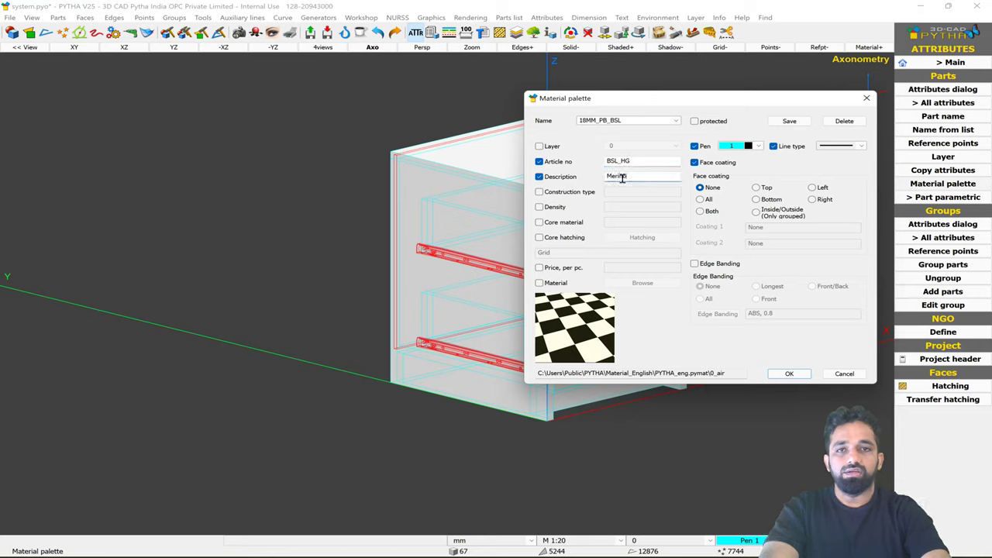
text(o)
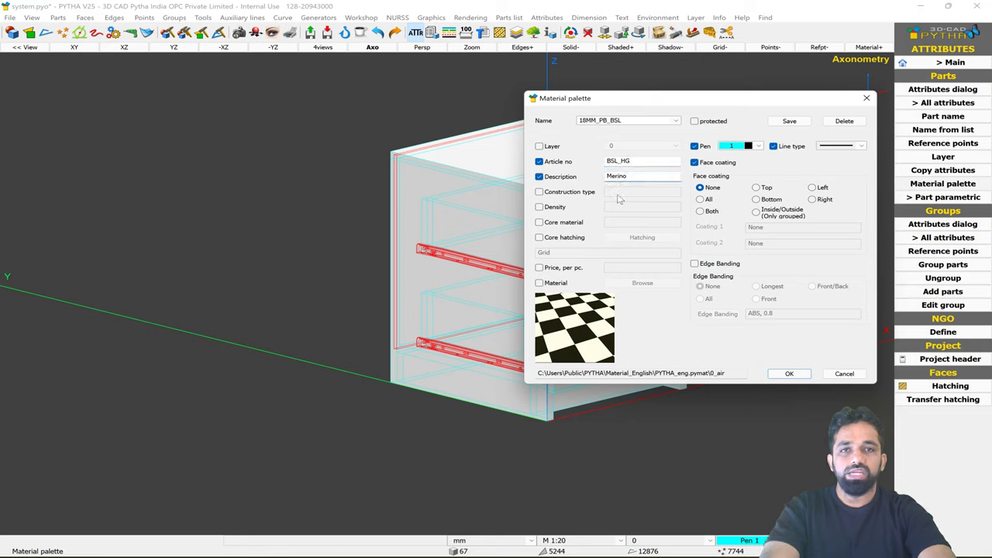
click(576, 223)
click(639, 224)
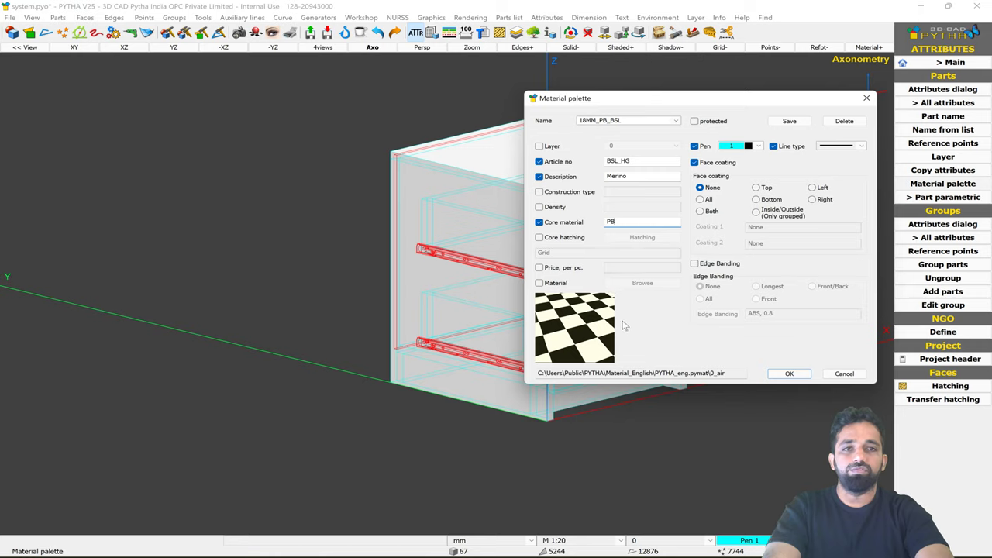
- Set the palette entry's face coating to All with Veneer as the coating
click(700, 178)
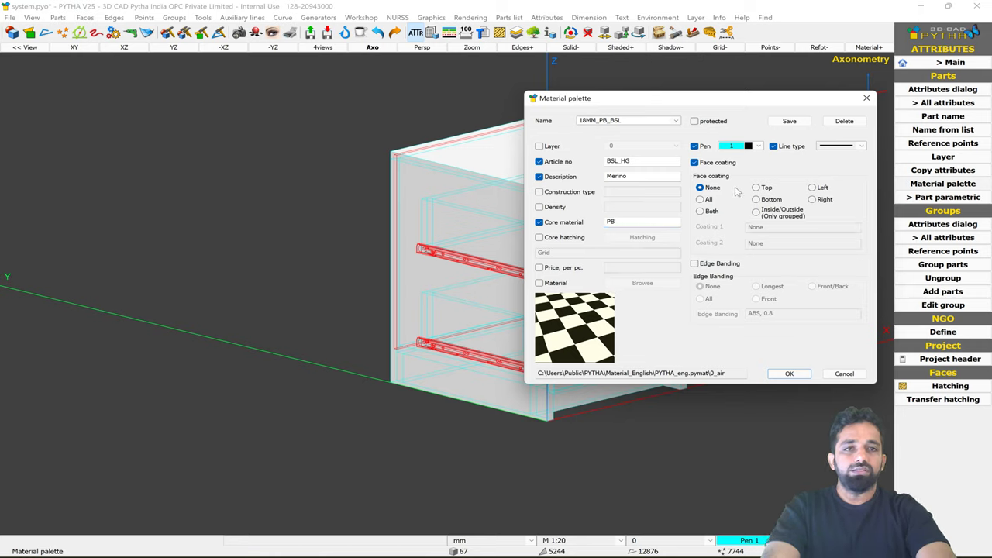
click(701, 200)
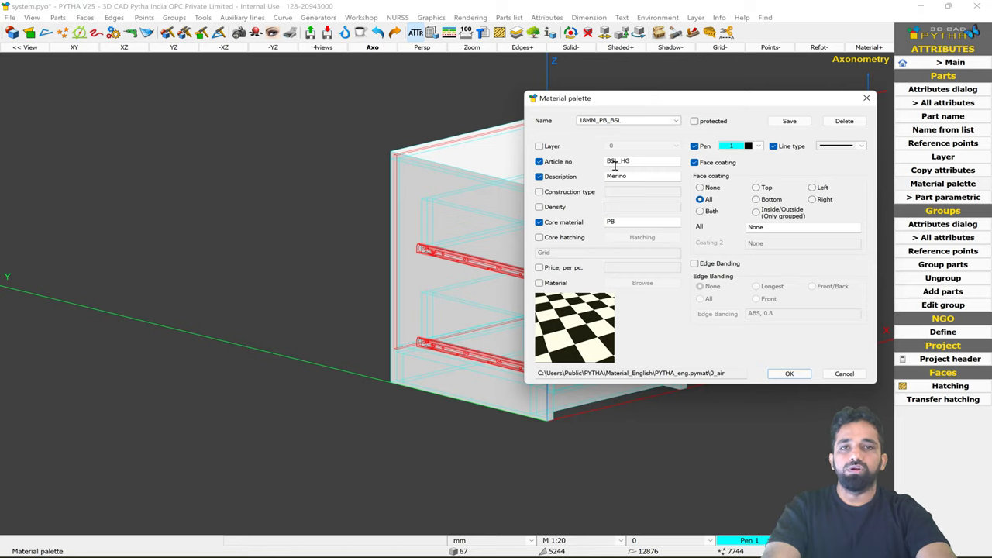
drag(765, 226, 716, 227)
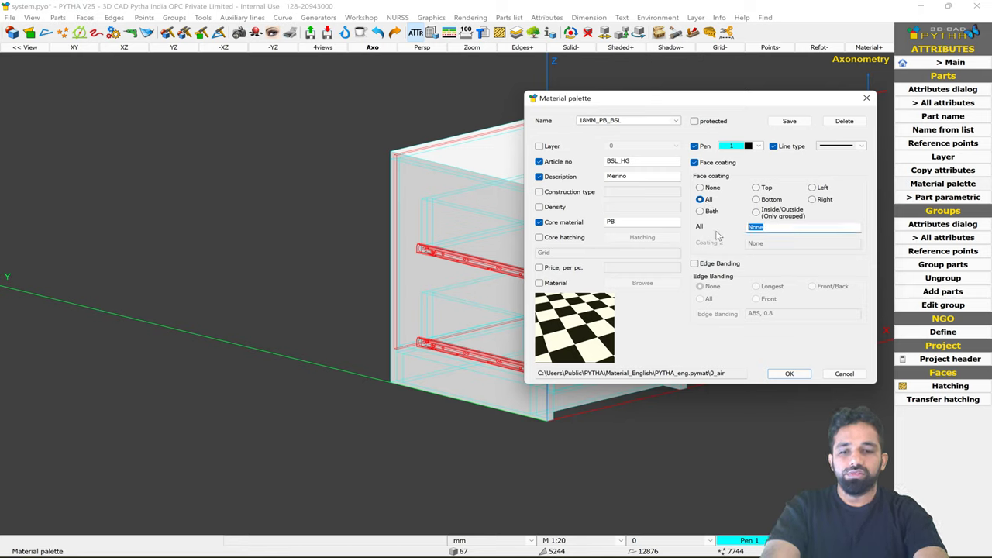
text(Venee)
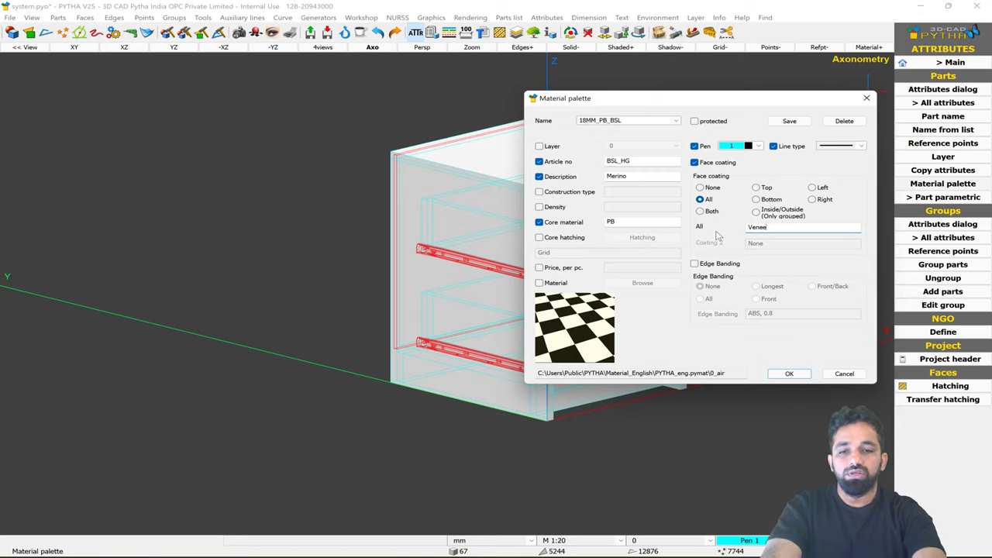
text(r)
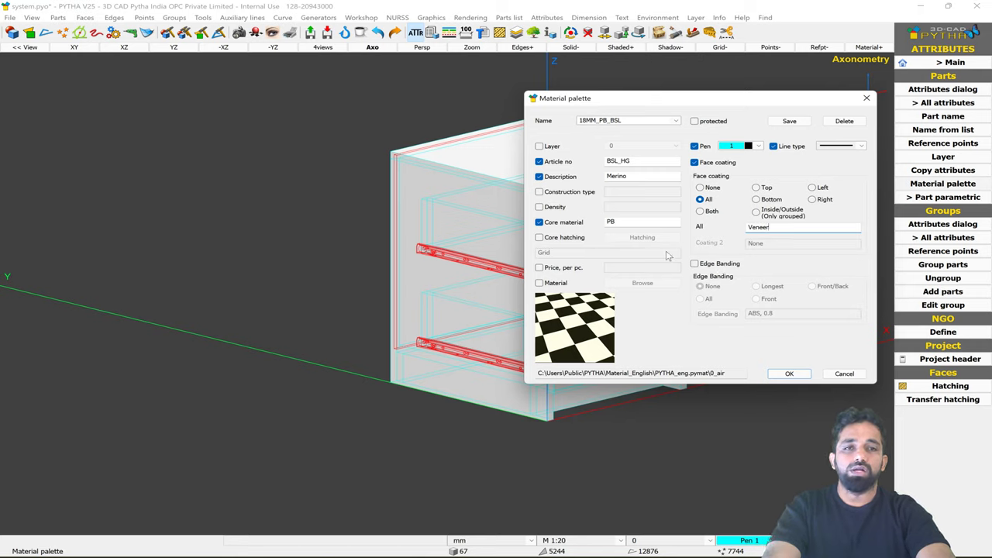
- Protect and save the 18MM_PB_BSL palette entry, overwriting the existing material palette file
click(713, 123)
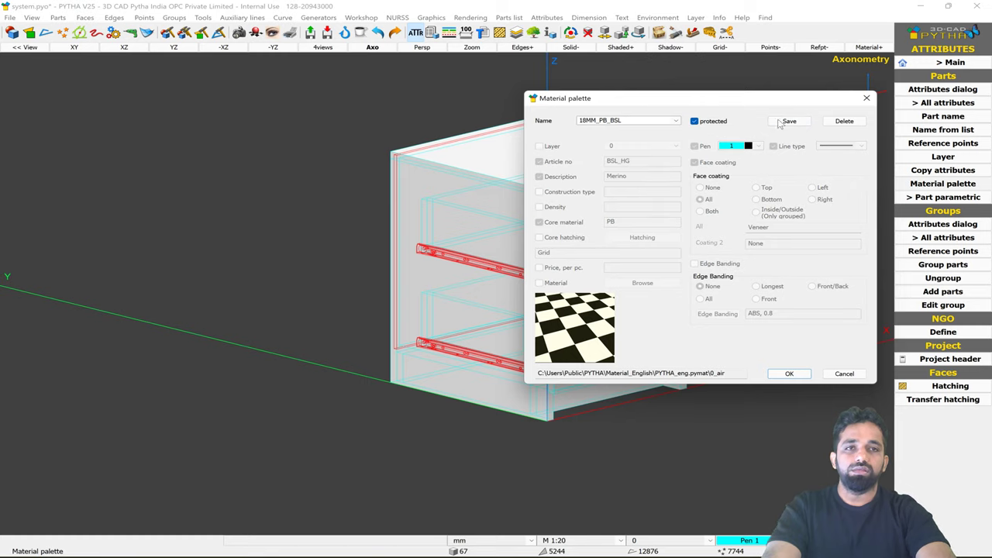
click(782, 124)
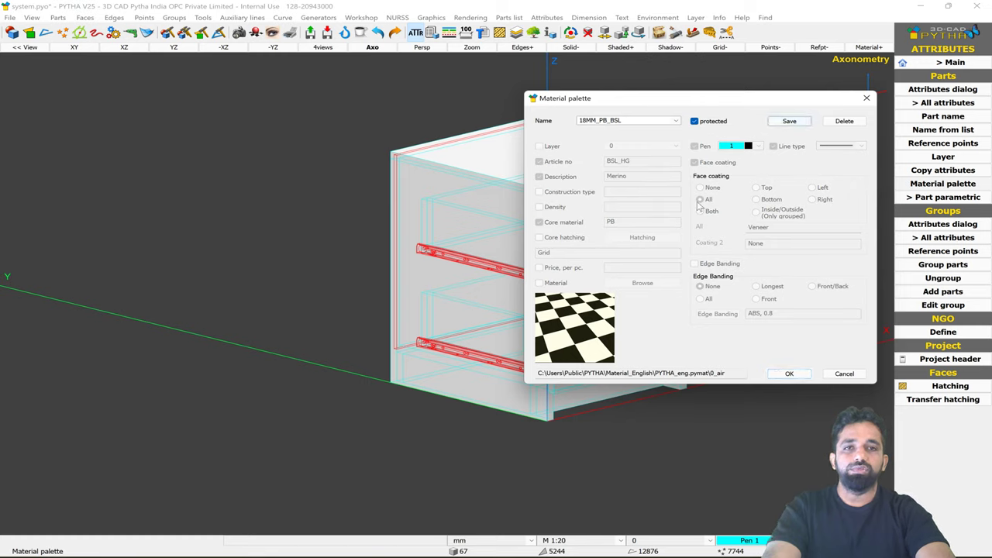
click(789, 373)
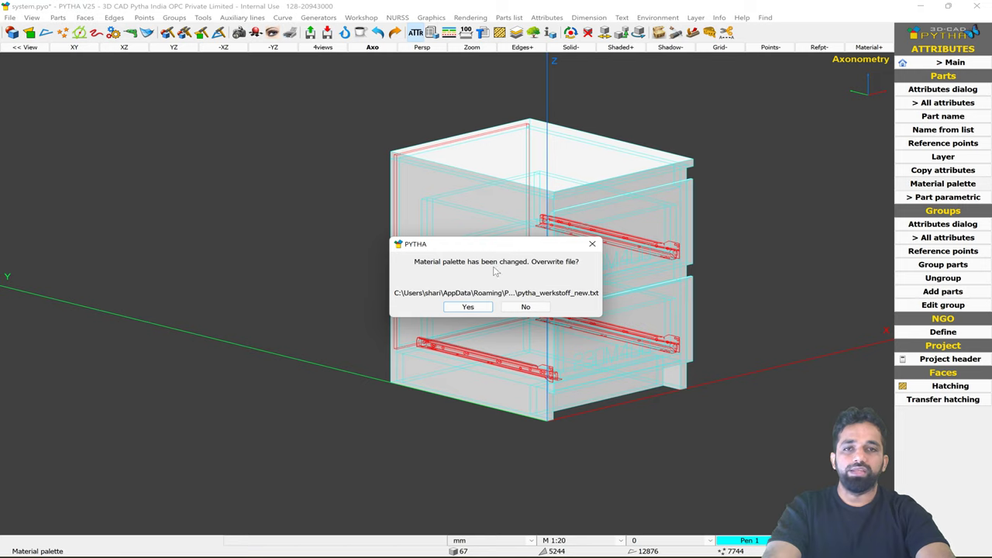
click(468, 306)
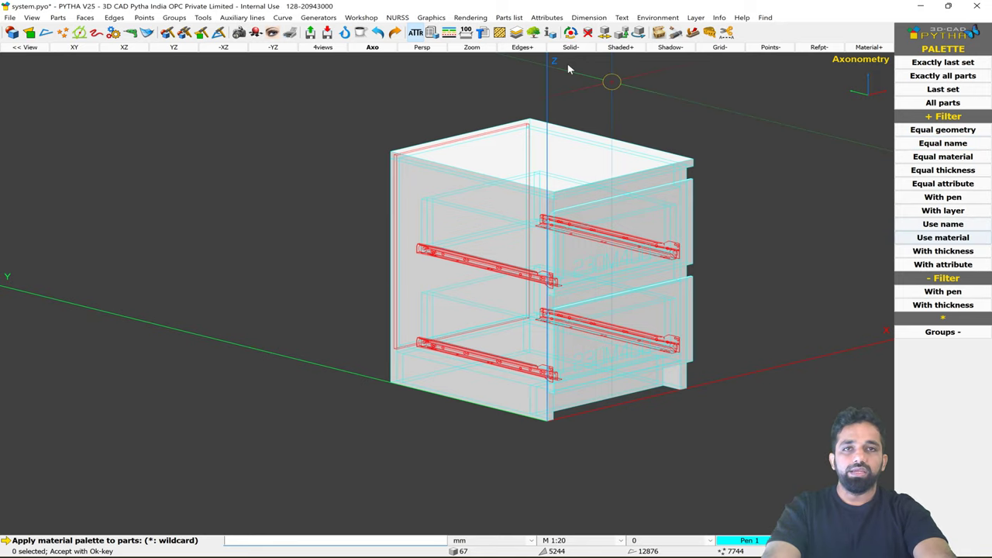
- Apply the 18MM_PB_BSL palette entry to the Carcass group of the chest and end the palette command
click(534, 32)
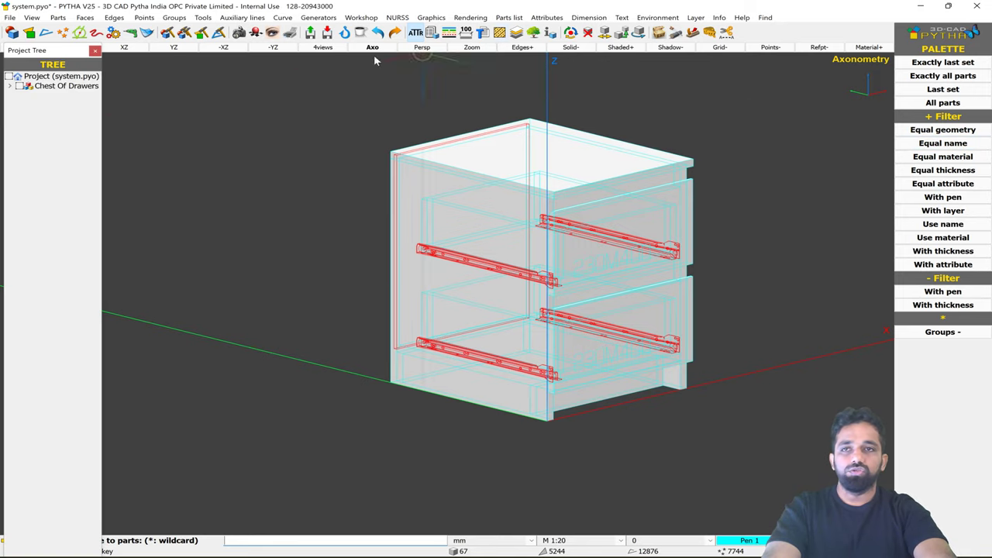
click(10, 86)
click(30, 95)
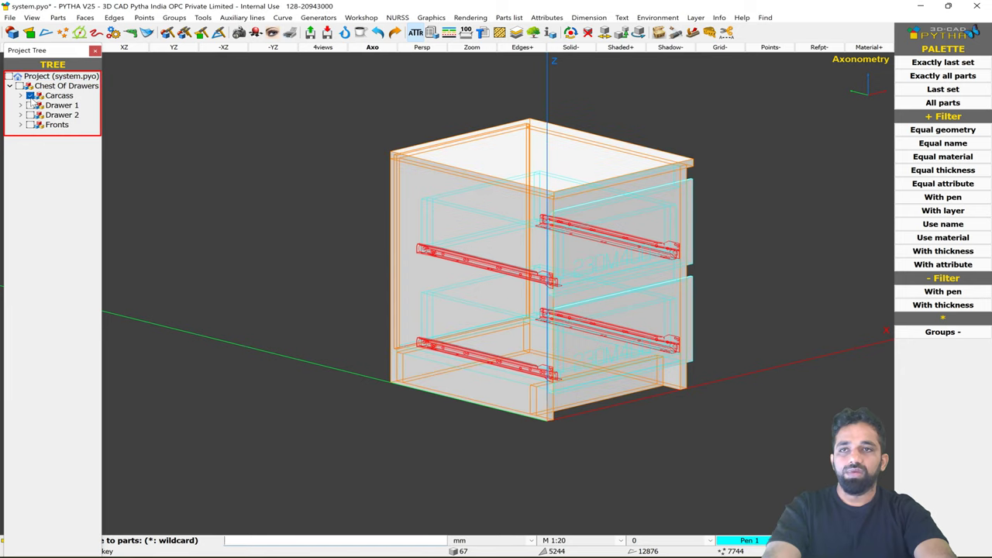
click(643, 161)
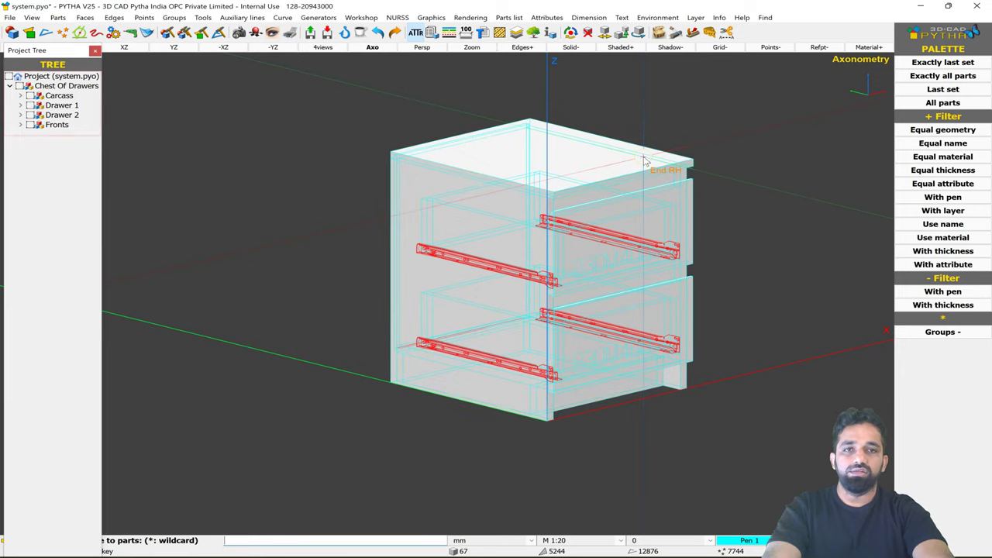
double_click(624, 253)
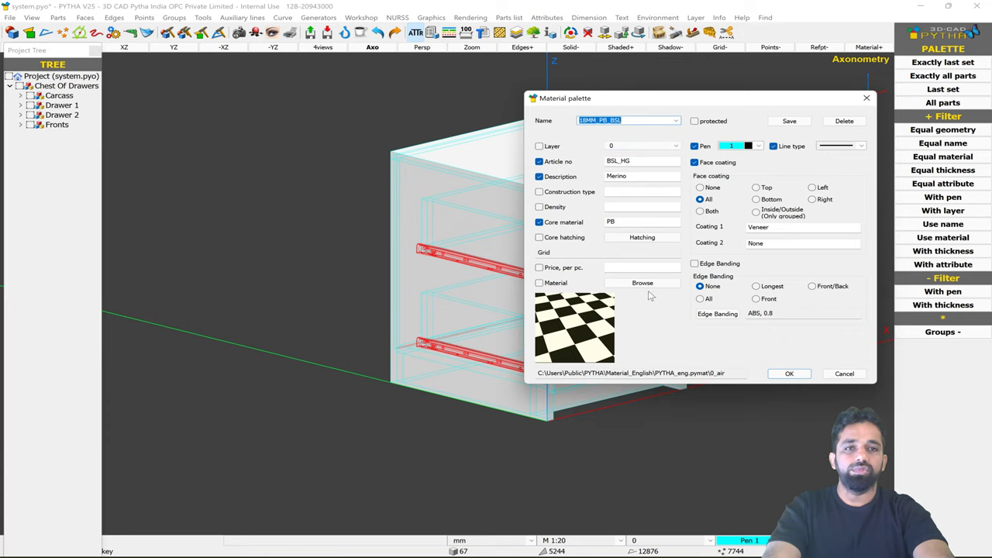
click(844, 373)
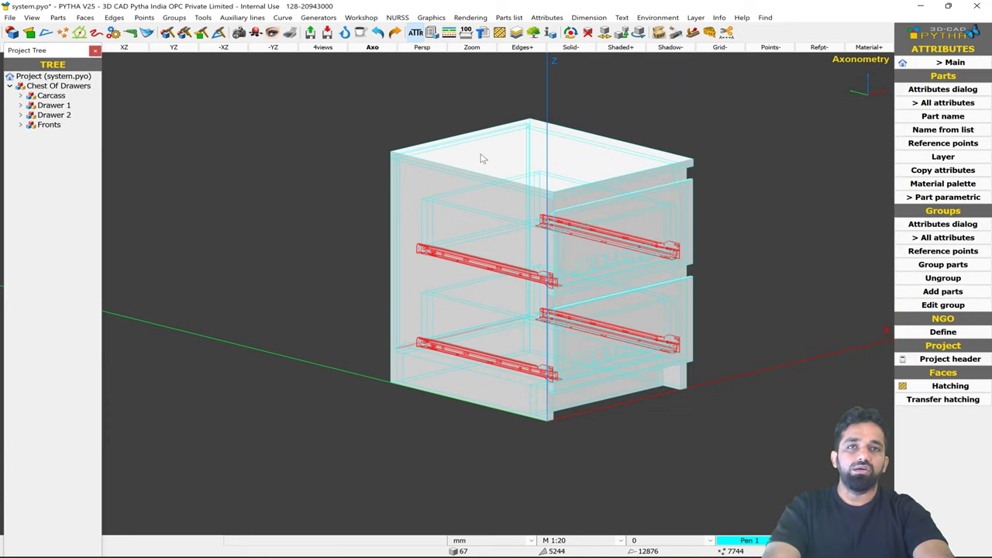
- Start assigning a parts material to all parts with the same thickness as the chest's top panel
click(256, 33)
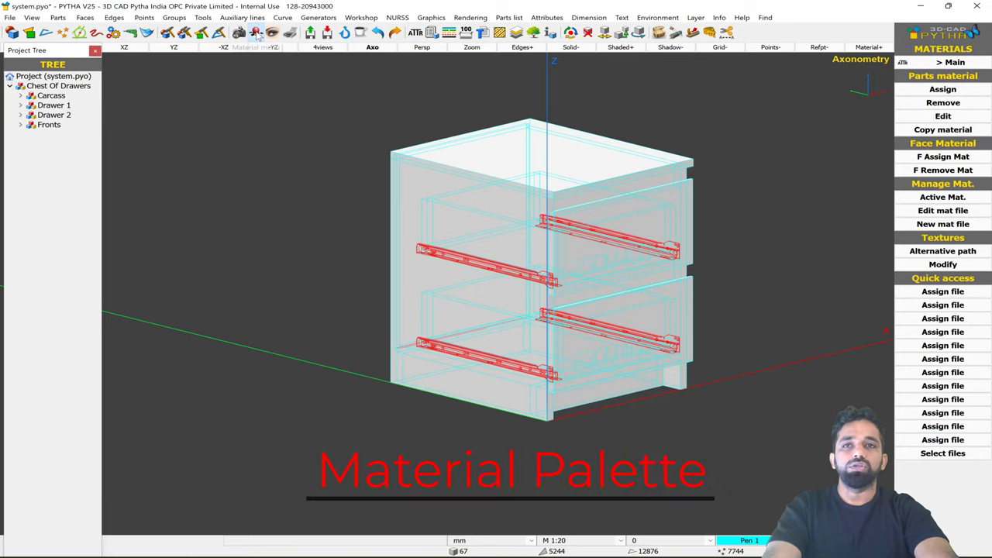
click(926, 91)
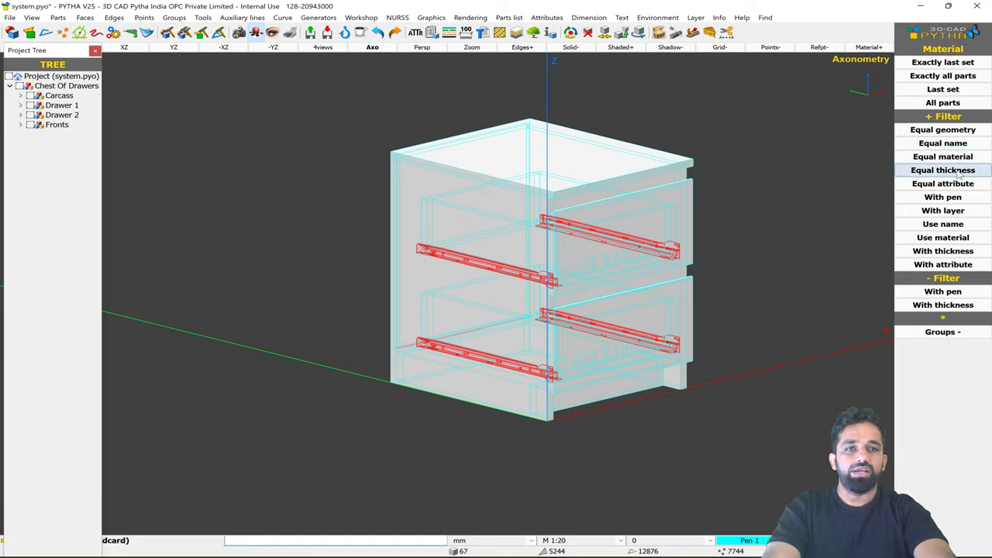
click(959, 172)
click(692, 167)
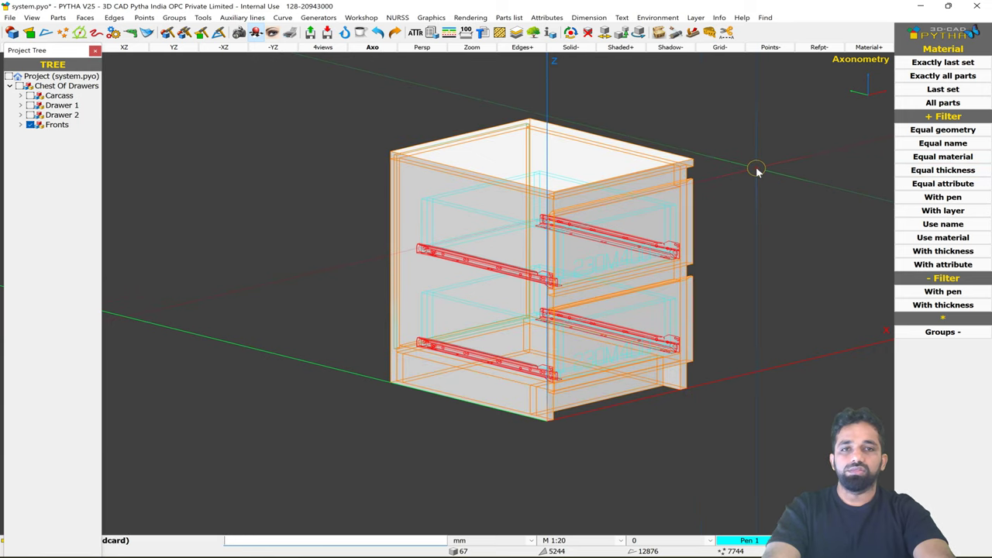
right_click(748, 155)
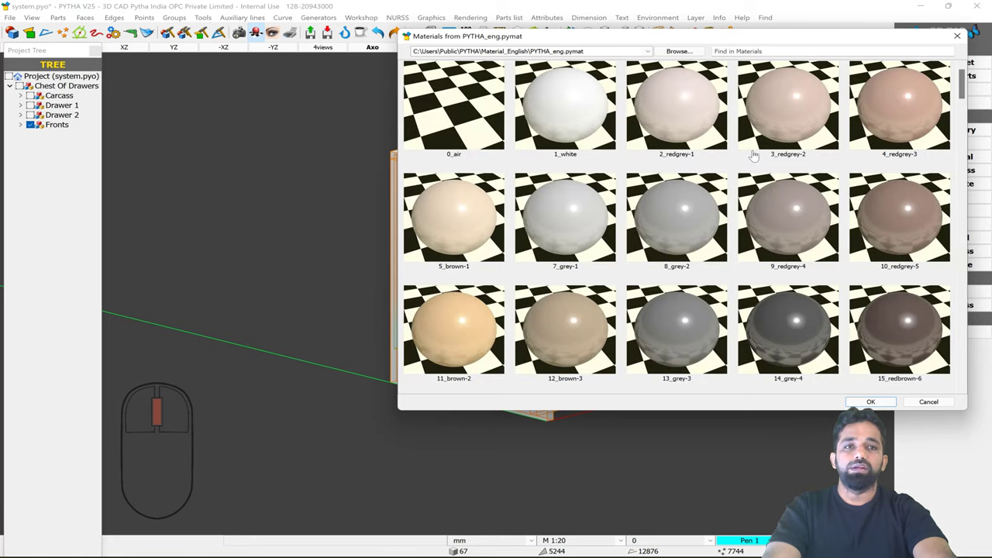
- Load the PYTHA_eng material file from C:\Users\Public\PYTHA\Material_English as the source for the parts material
scroll(708, 102, down, 10)
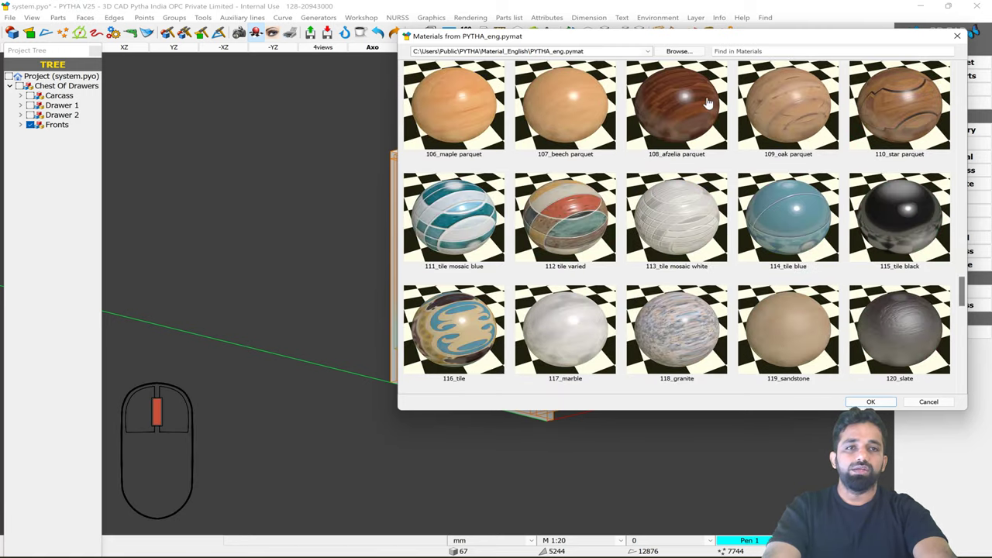
scroll(708, 102, up, 10)
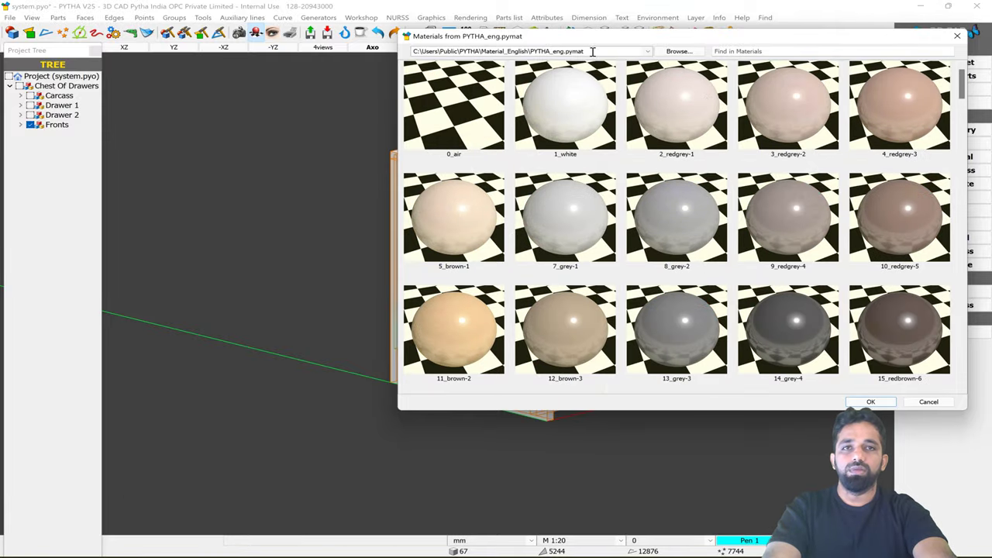
click(681, 51)
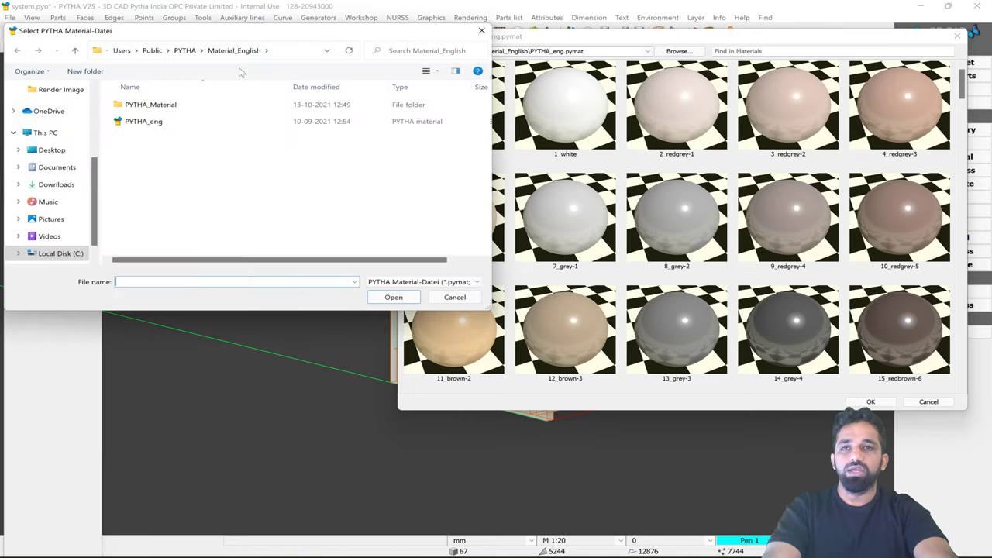
click(164, 125)
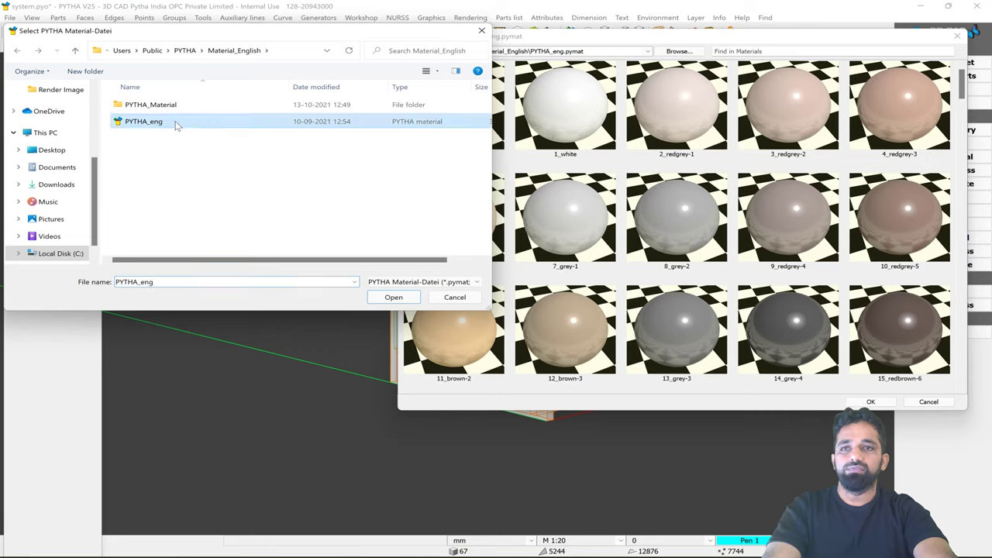
click(285, 56)
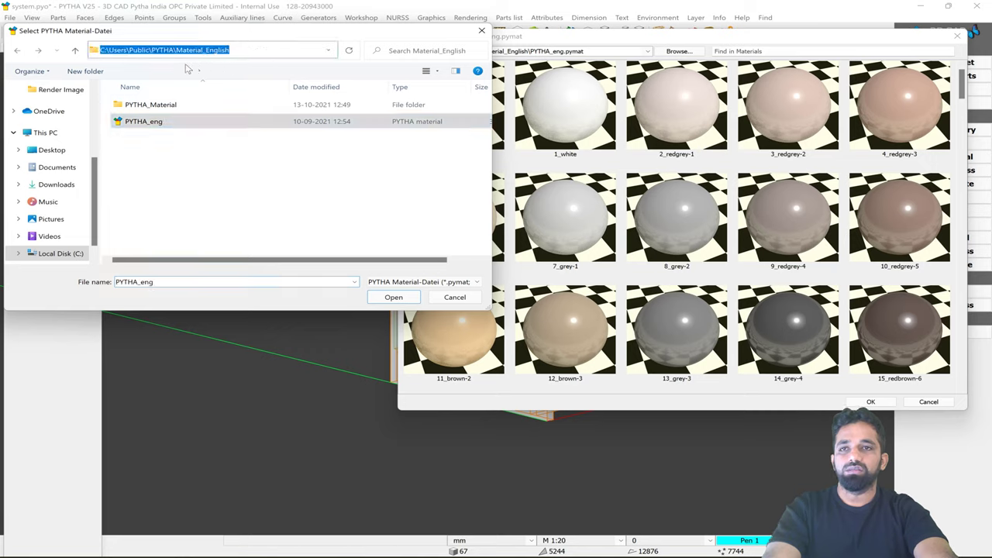
click(255, 50)
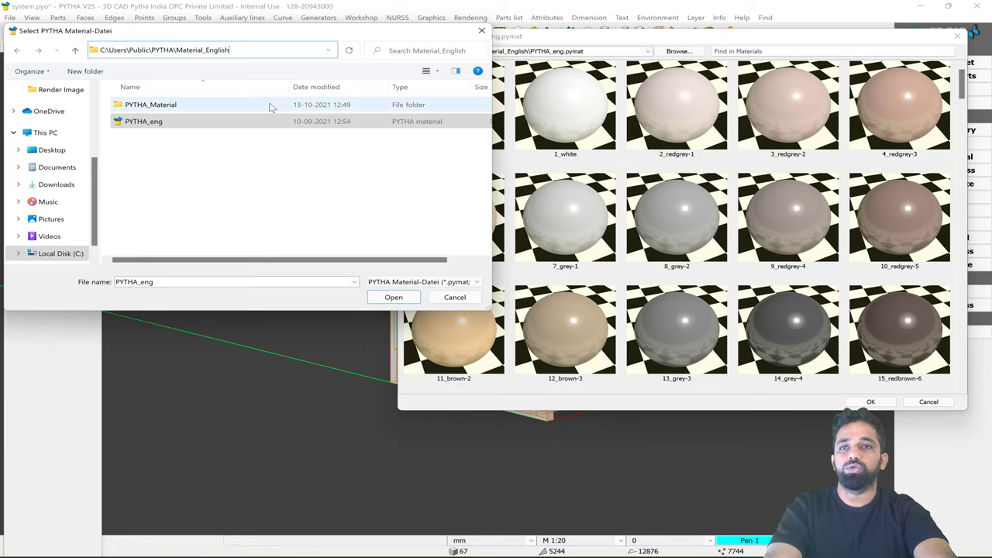
double_click(165, 122)
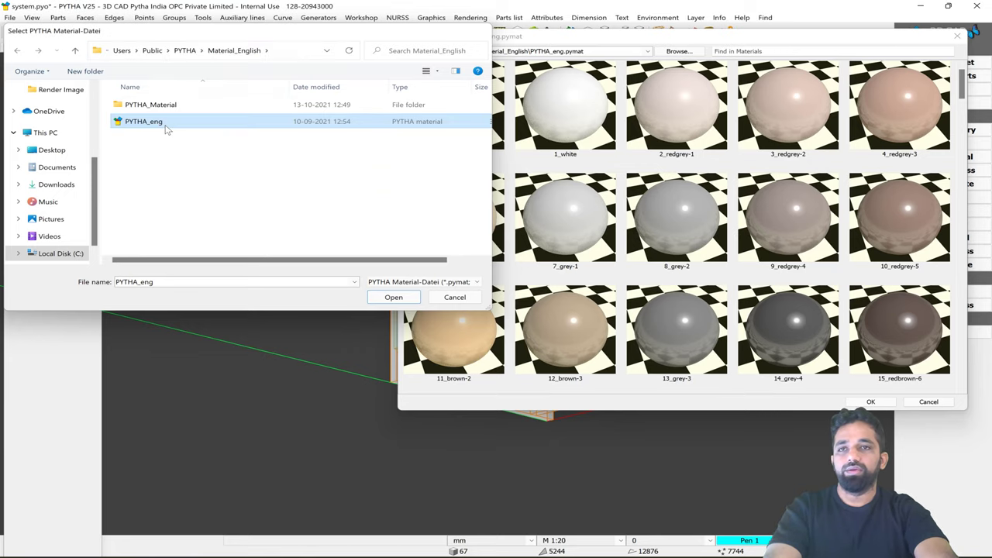
- Search the material library for walnut and assign 102_walnut to the selected parts of the chest
scroll(720, 129, down, 10)
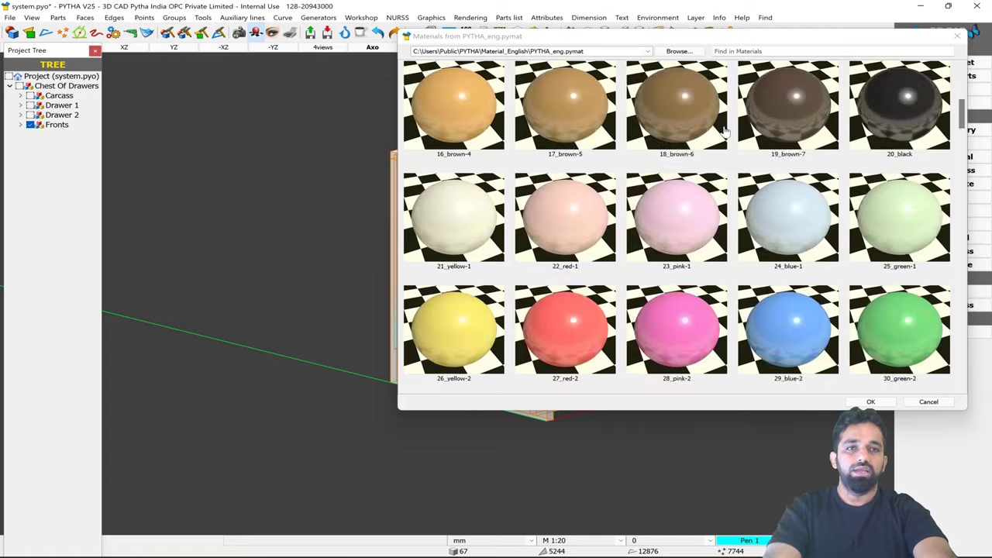
scroll(726, 131, down, 10)
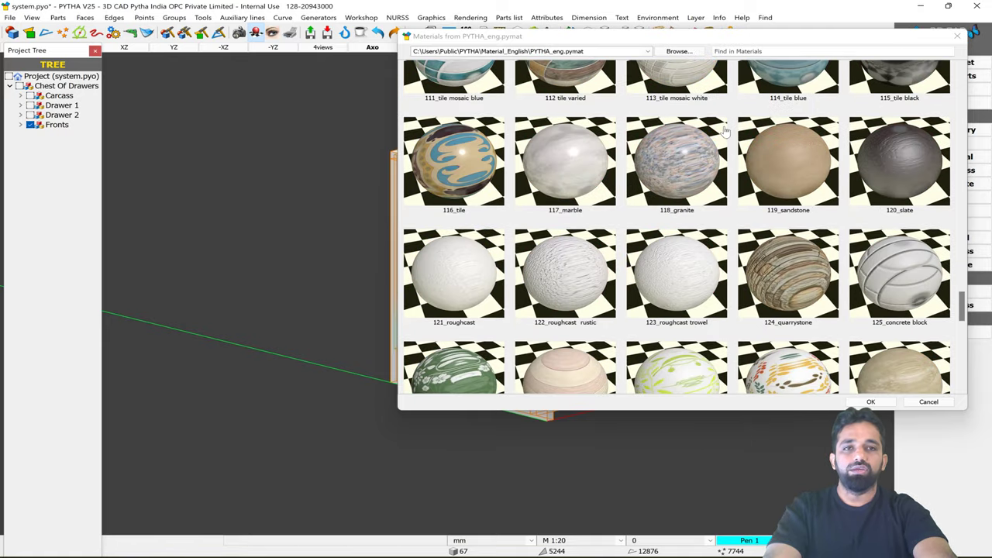
scroll(730, 153, up, 8)
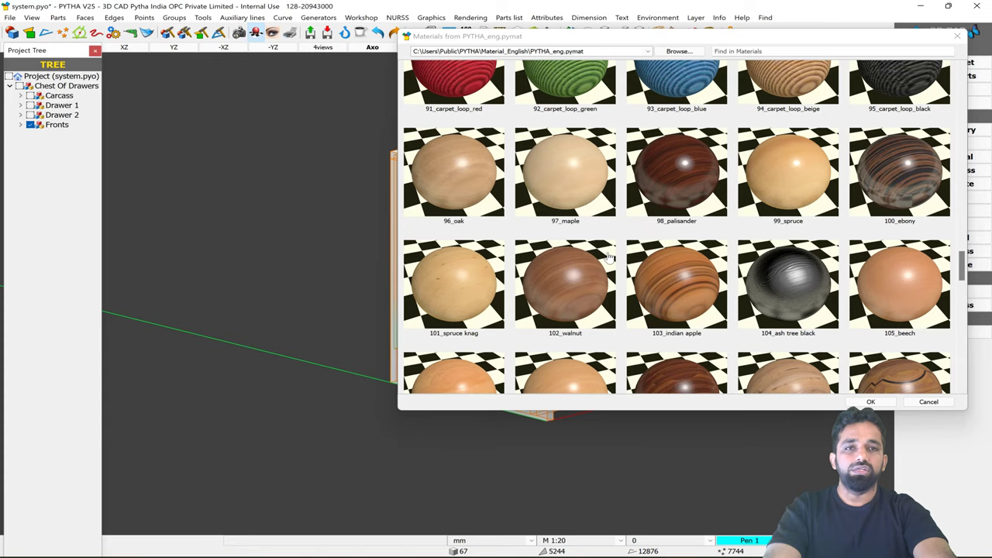
click(757, 50)
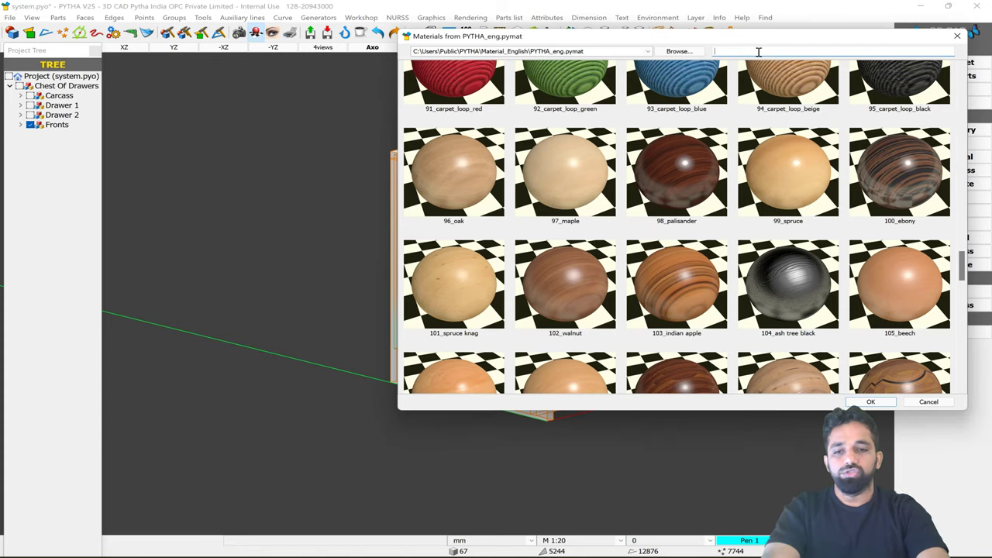
text(walnut)
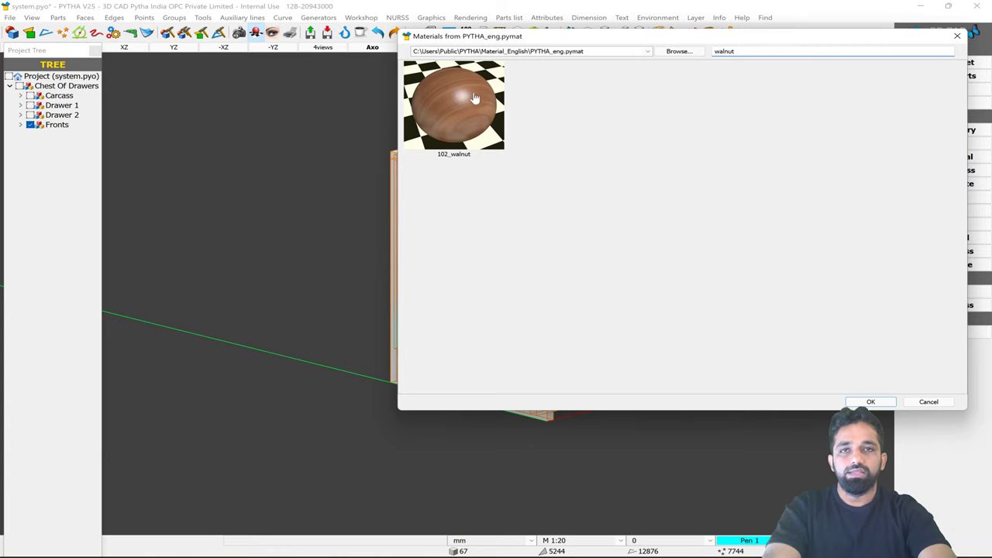
key(Tab)
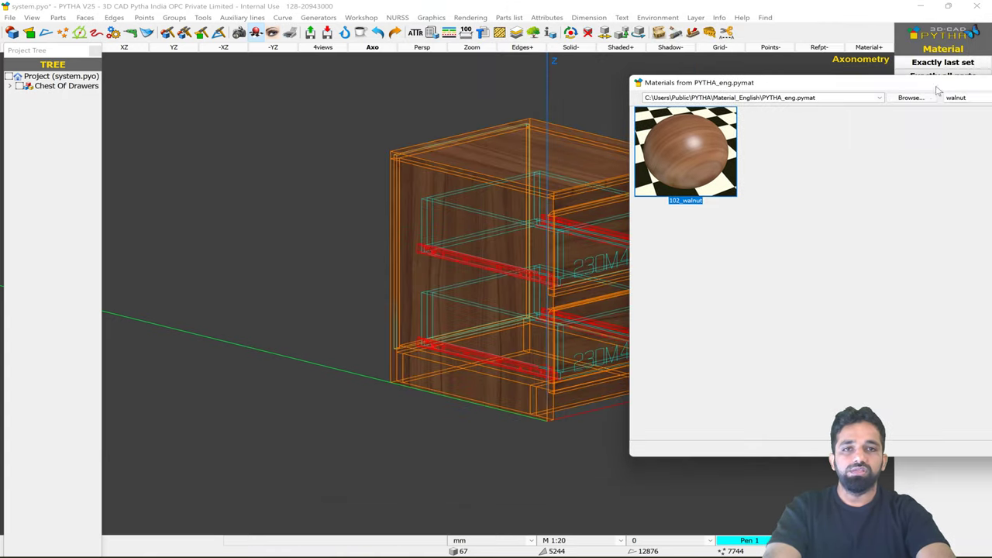
- Switch the model display to solid mode and arrange the view so the whole chest is visible beside the materials dialog
click(570, 45)
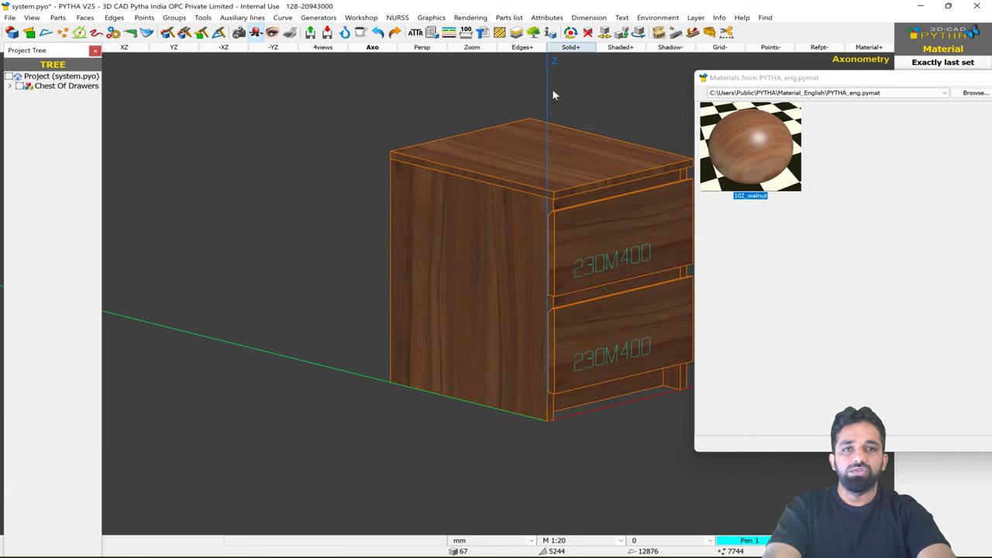
middle_drag(436, 154, 286, 158)
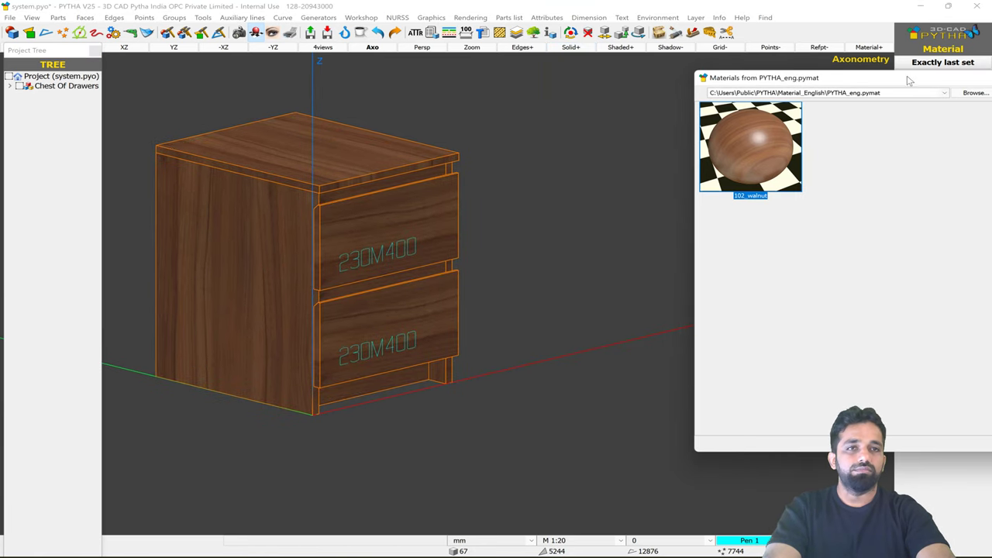
drag(921, 82, 743, 83)
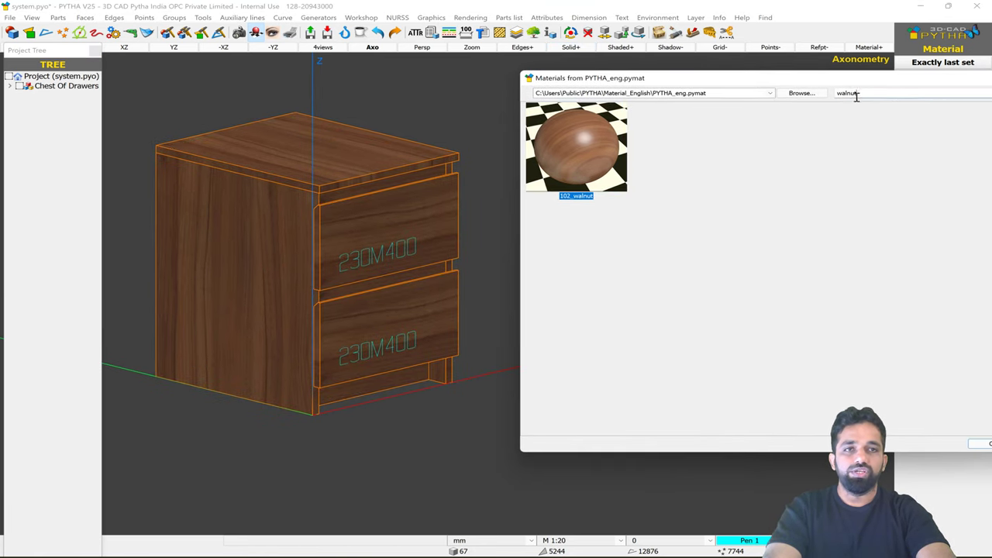
- Search the materials for oak and try 96_oak on the selected parts
drag(861, 93, 825, 97)
text(oak)
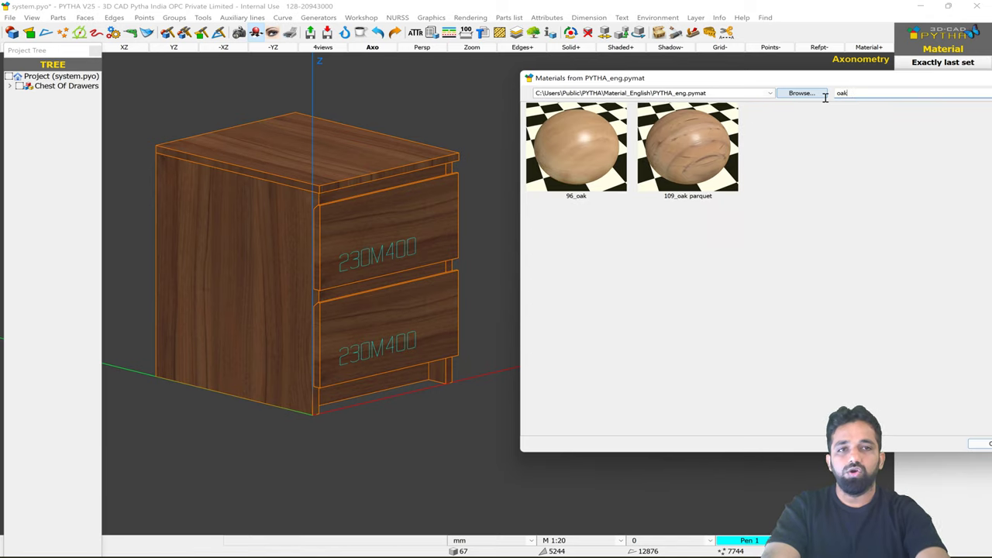
click(603, 158)
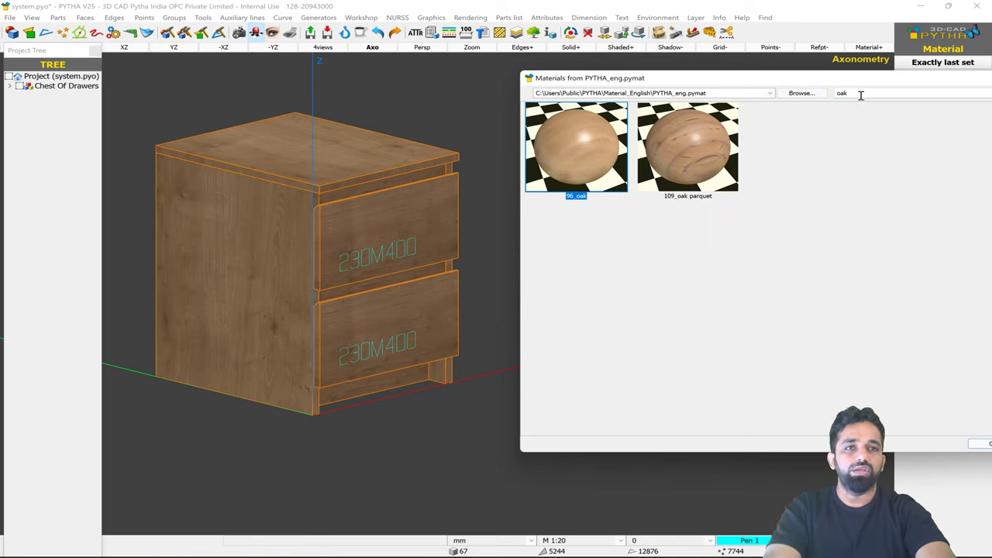
- Search for walnut again, reassign 102_walnut to the selected parts and end the material assignment
drag(860, 95, 819, 96)
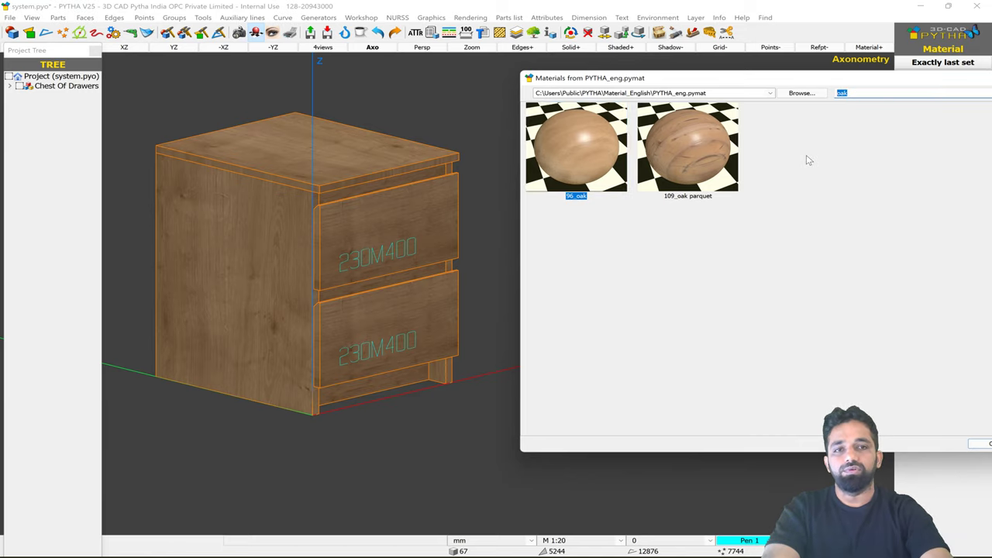
text(wal)
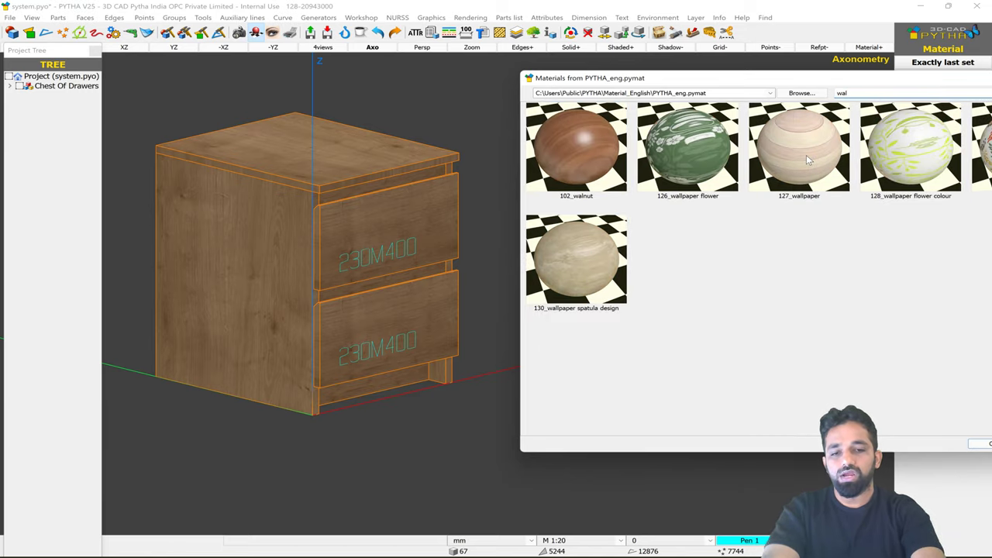
text(nut)
click(609, 153)
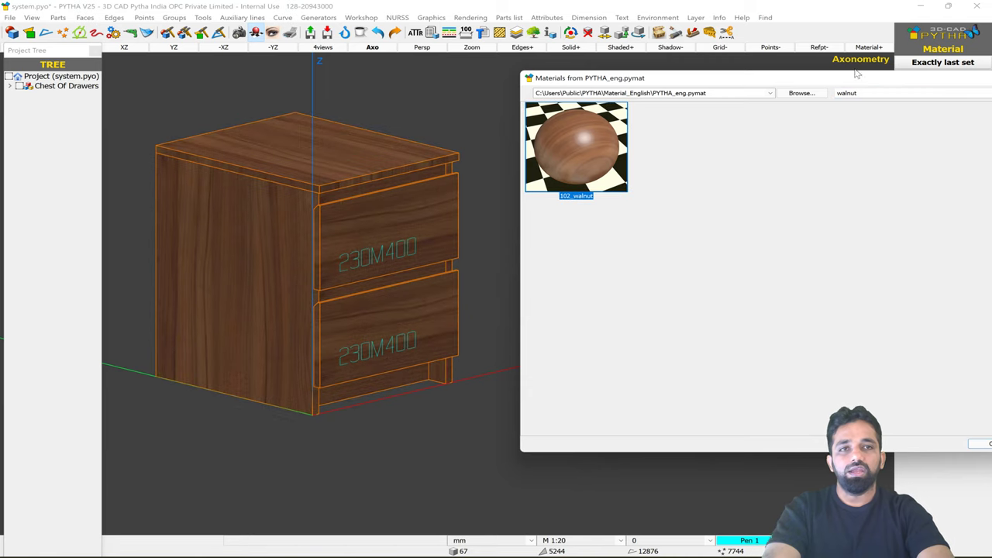
drag(891, 80, 749, 63)
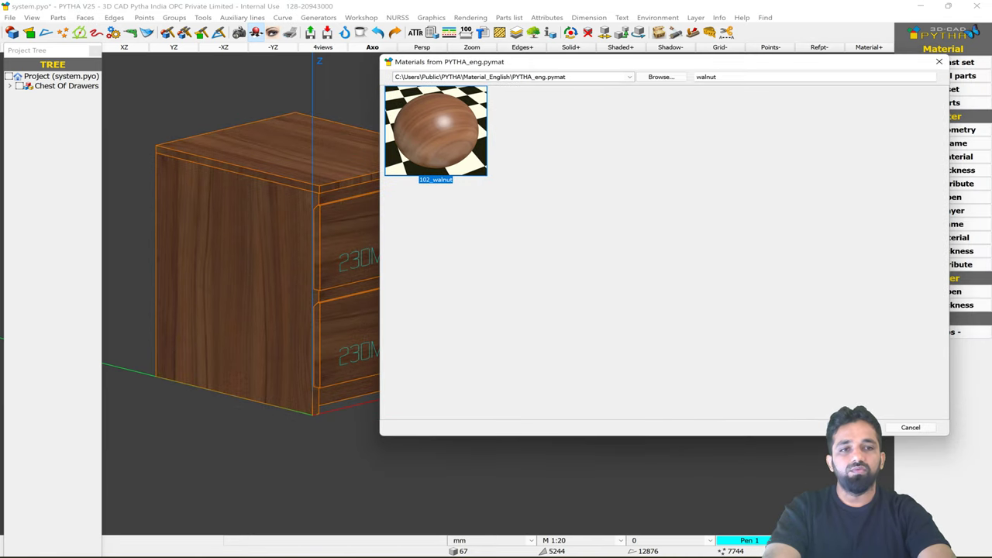
key(Escape)
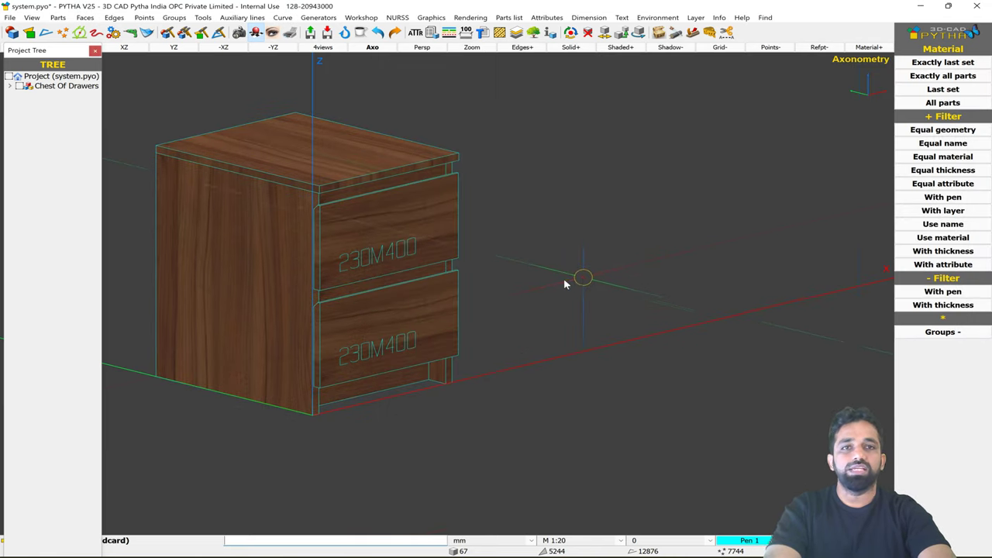
key(Escape)
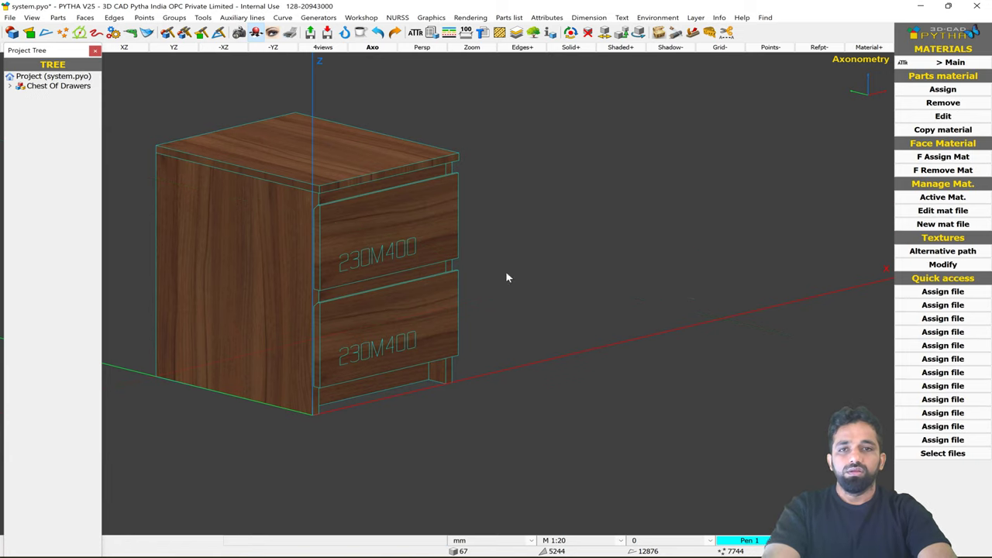
- Open the PYTHA_eng material file from the Material_English folder for editing
middle_drag(468, 201, 484, 237)
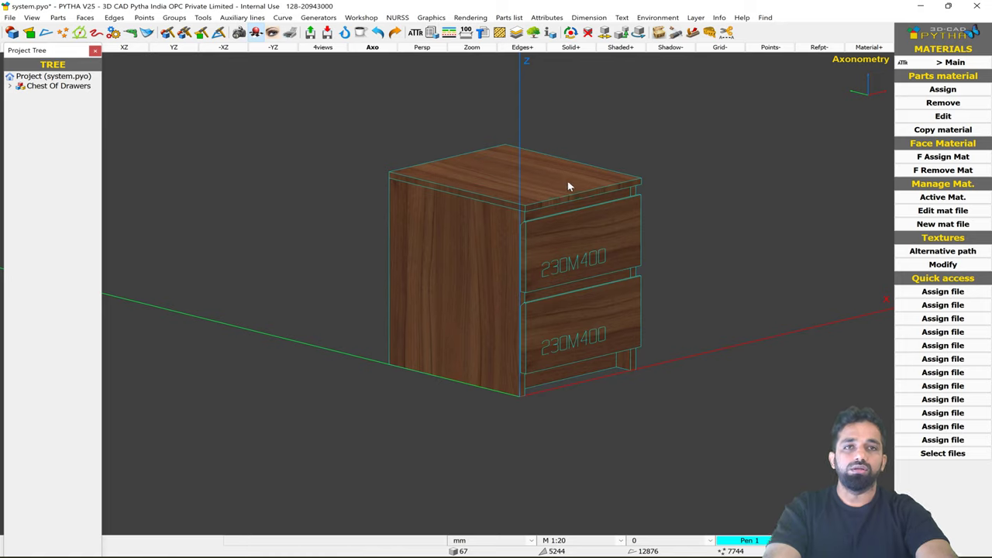
click(902, 62)
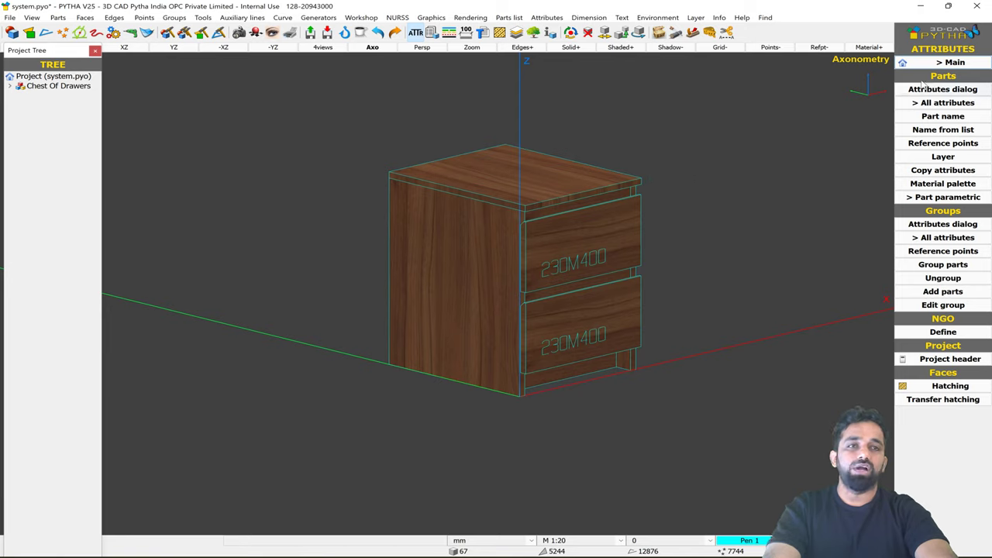
click(254, 33)
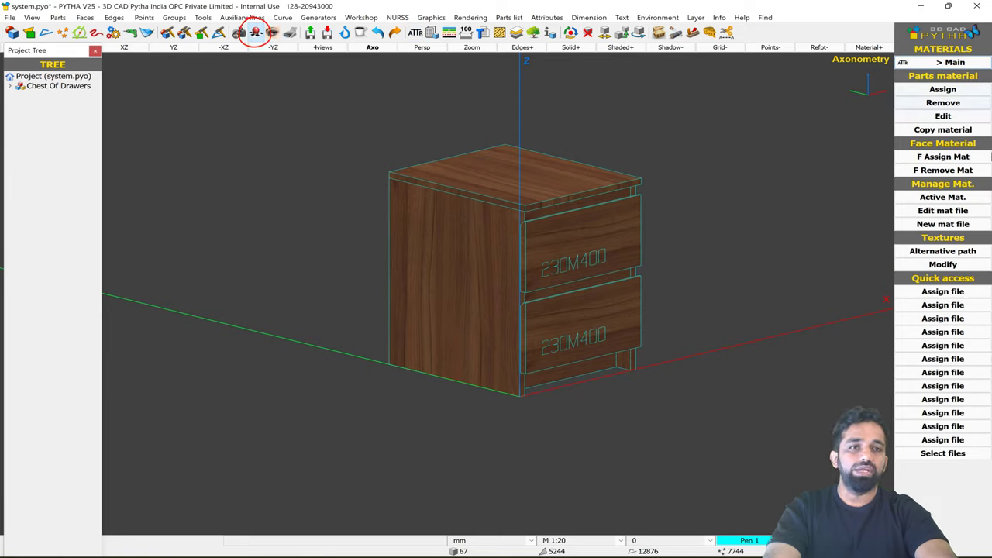
click(948, 214)
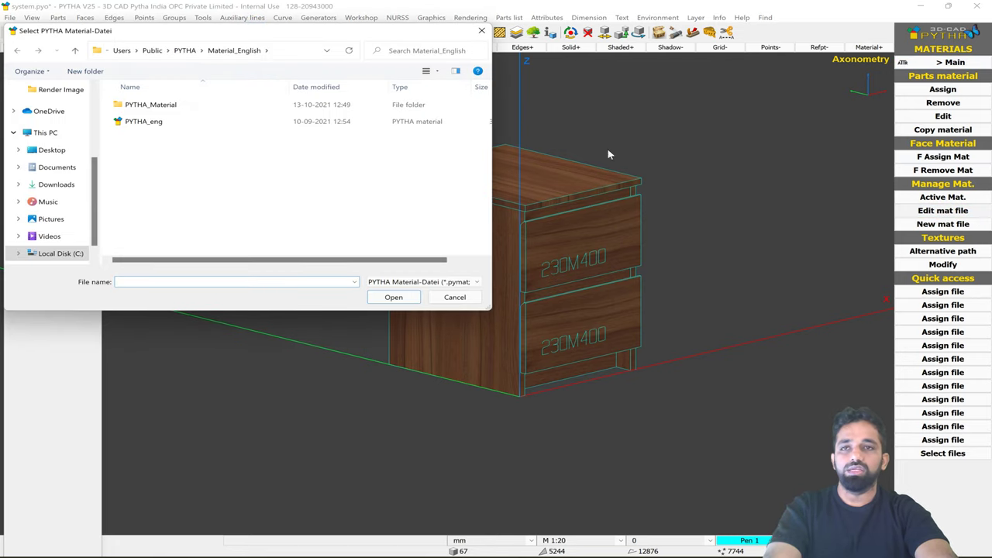
click(130, 126)
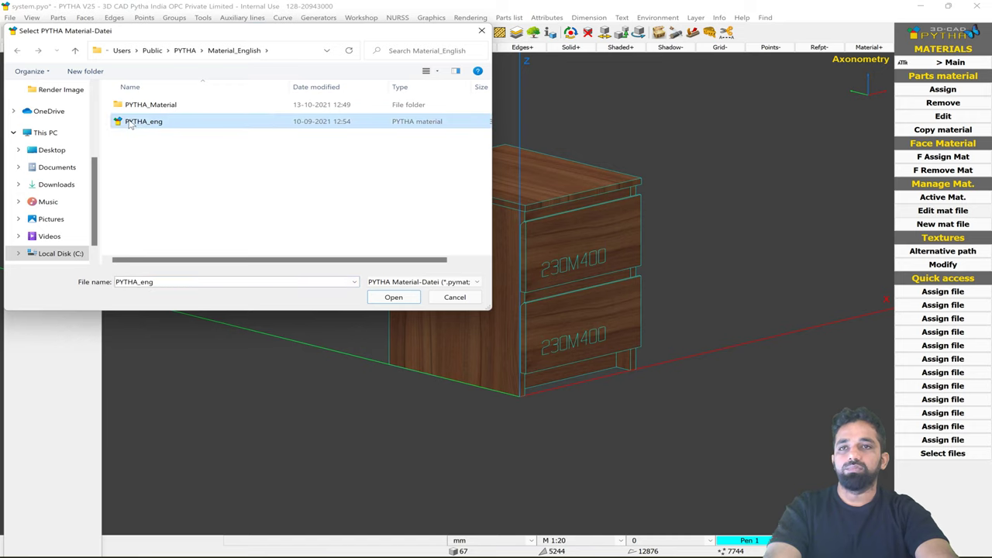
double_click(171, 129)
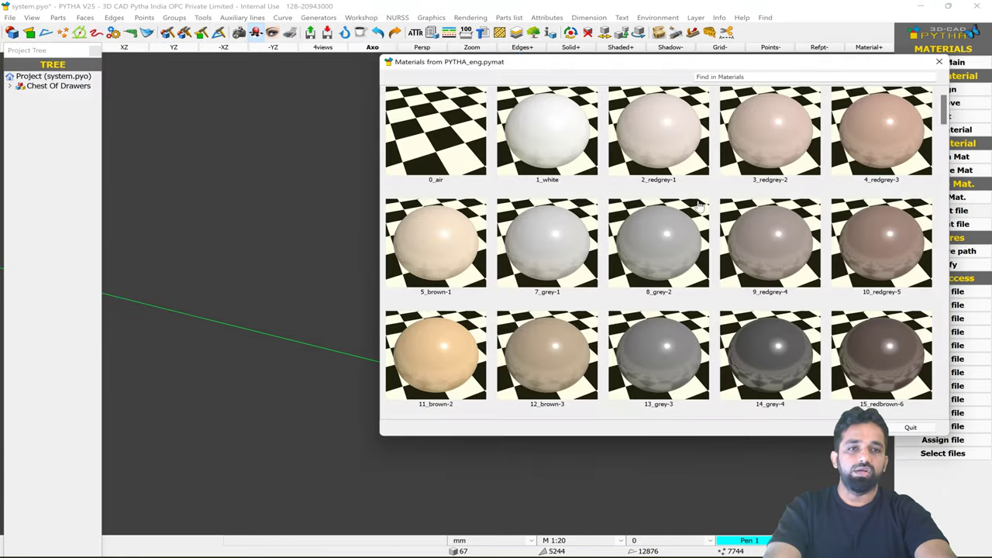
- Find 102_walnut among the materials of the file and open its material settings for editing
scroll(700, 204, down, 5)
scroll(700, 204, down, 20)
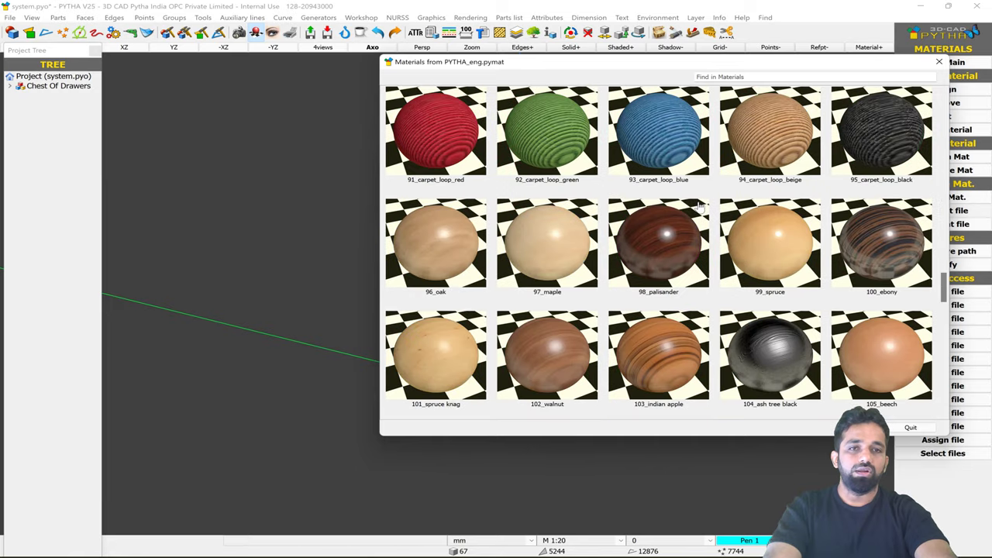
scroll(700, 204, down, 5)
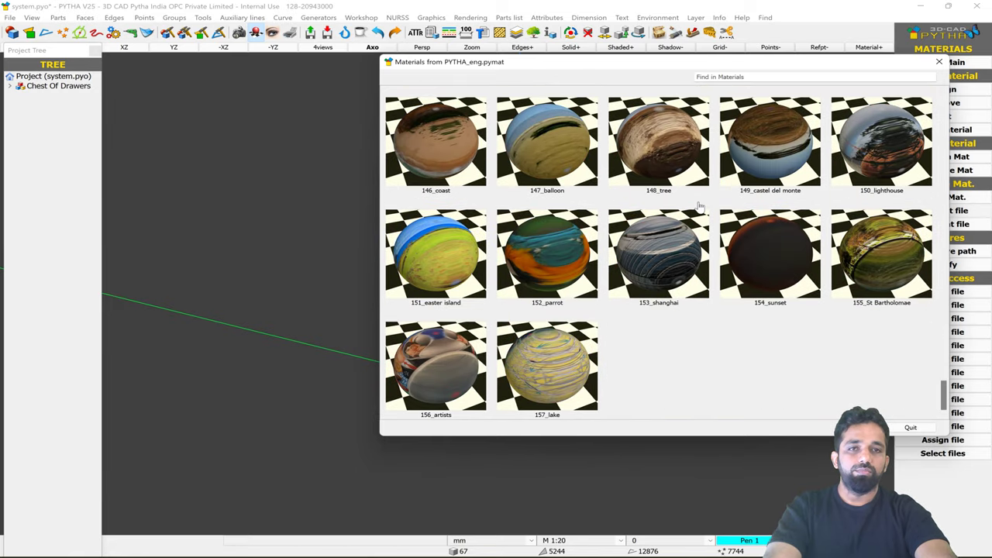
scroll(700, 203, up, 9)
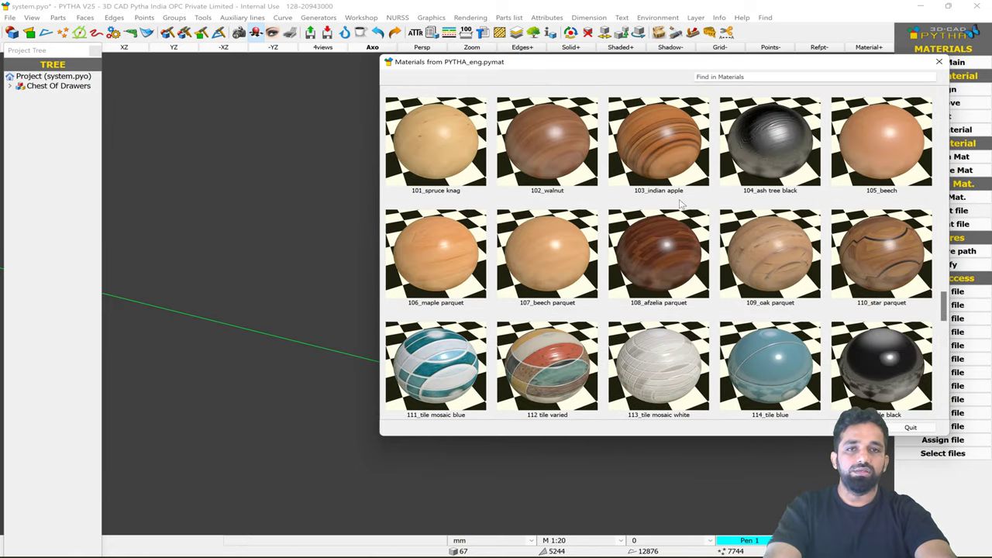
right_click(564, 169)
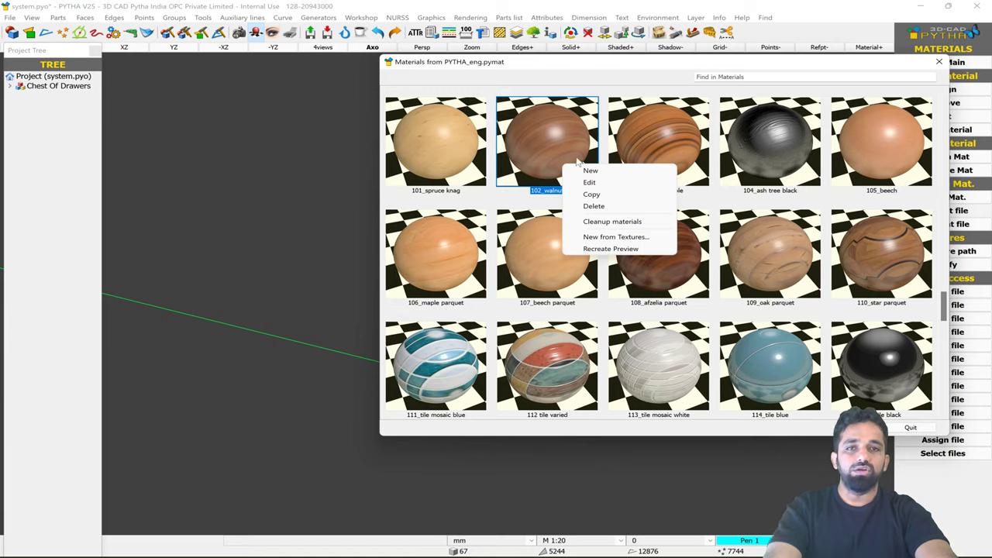
click(622, 184)
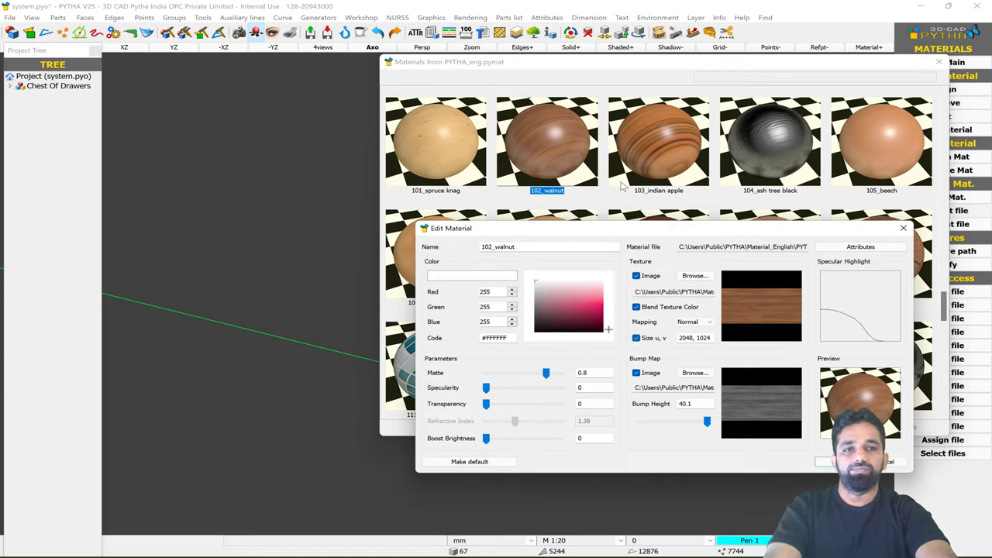
drag(603, 231, 544, 141)
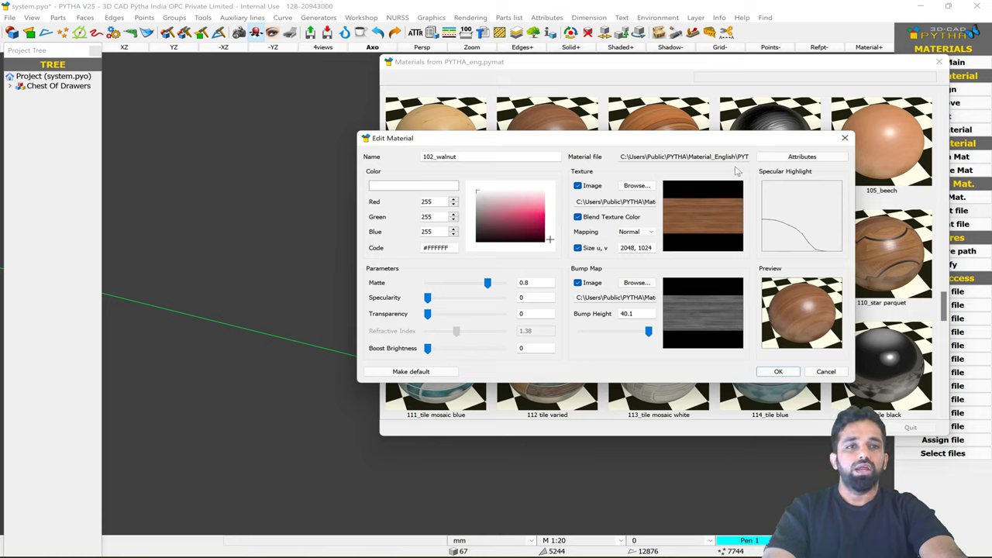
- Give 102_walnut the article number BSL_HG and the description Merino, and accept the material changes
click(812, 158)
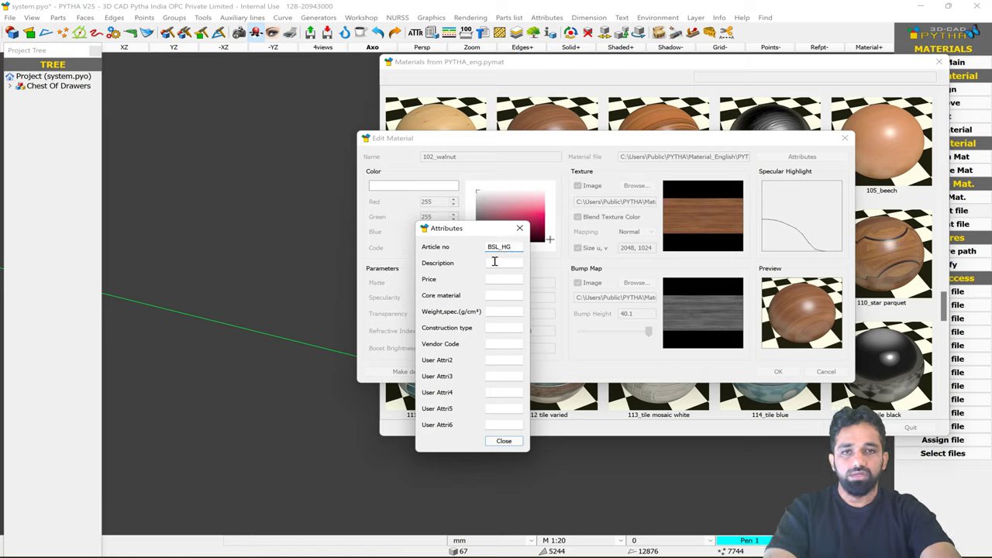
click(494, 261)
text(Merino)
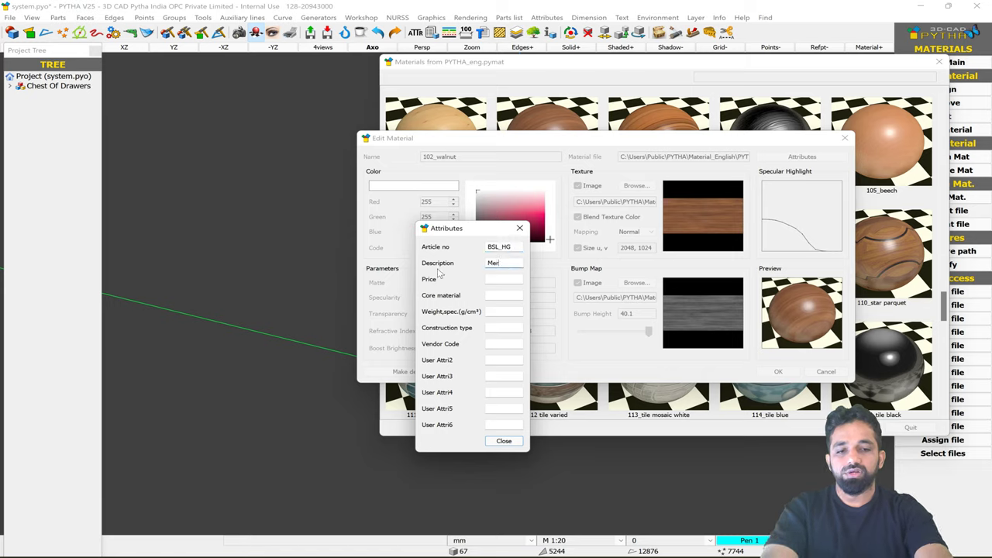
click(502, 295)
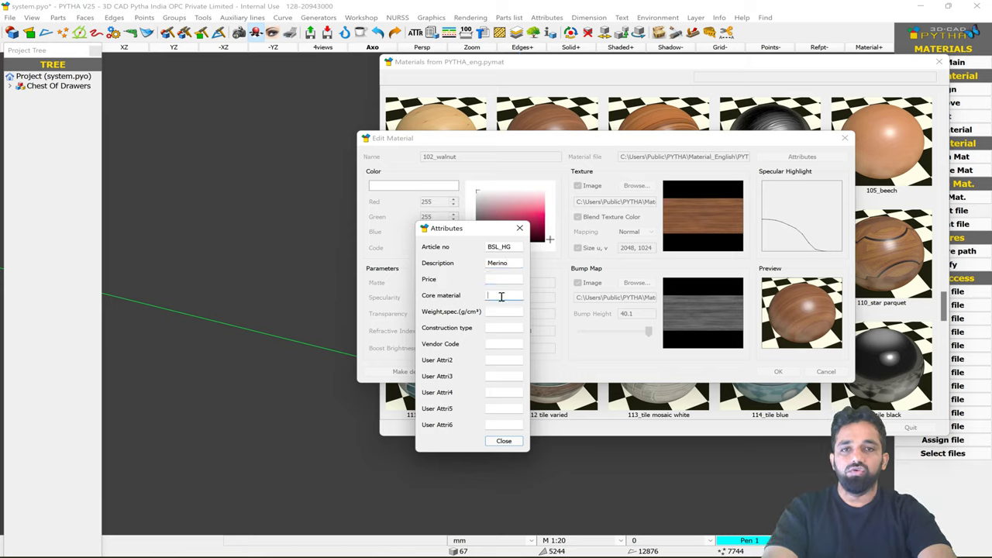
click(502, 344)
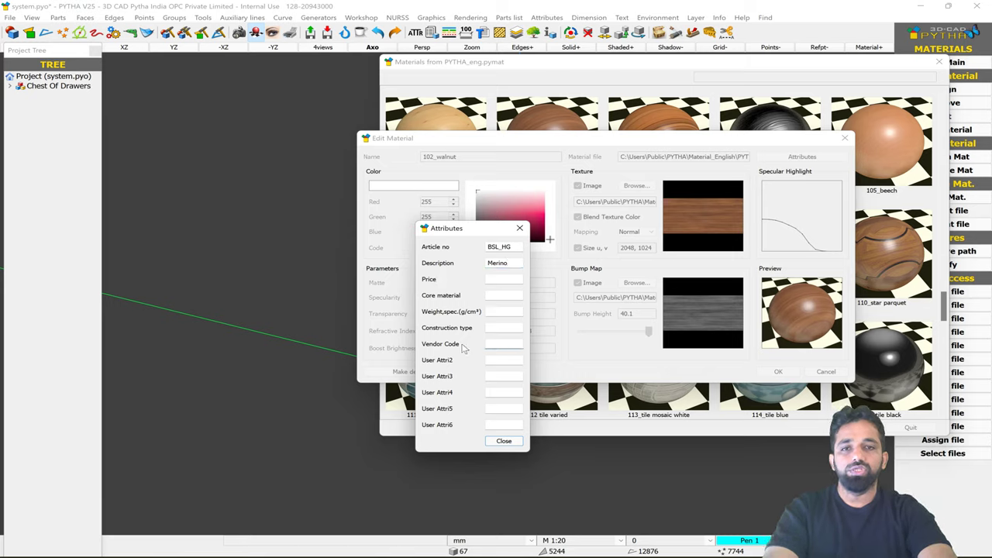
click(503, 441)
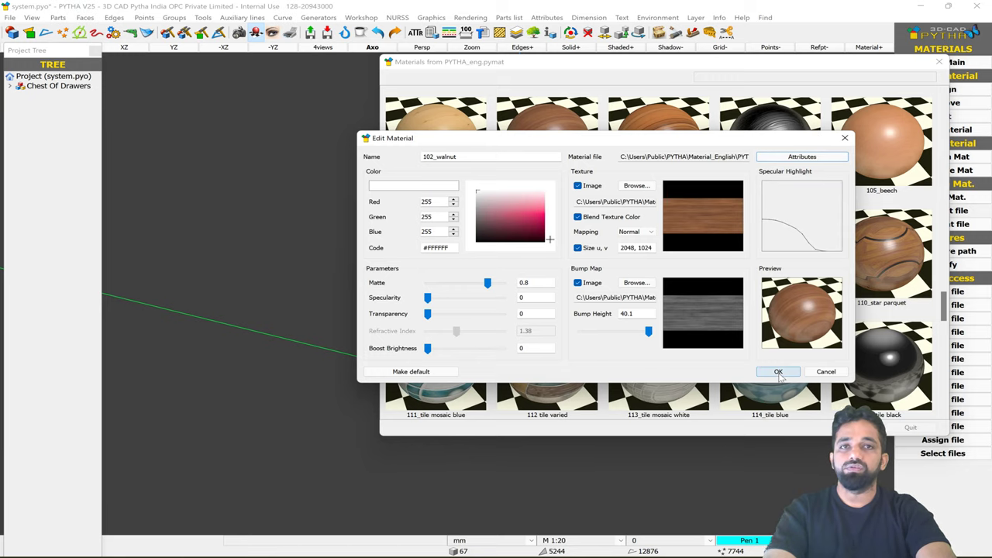
click(778, 372)
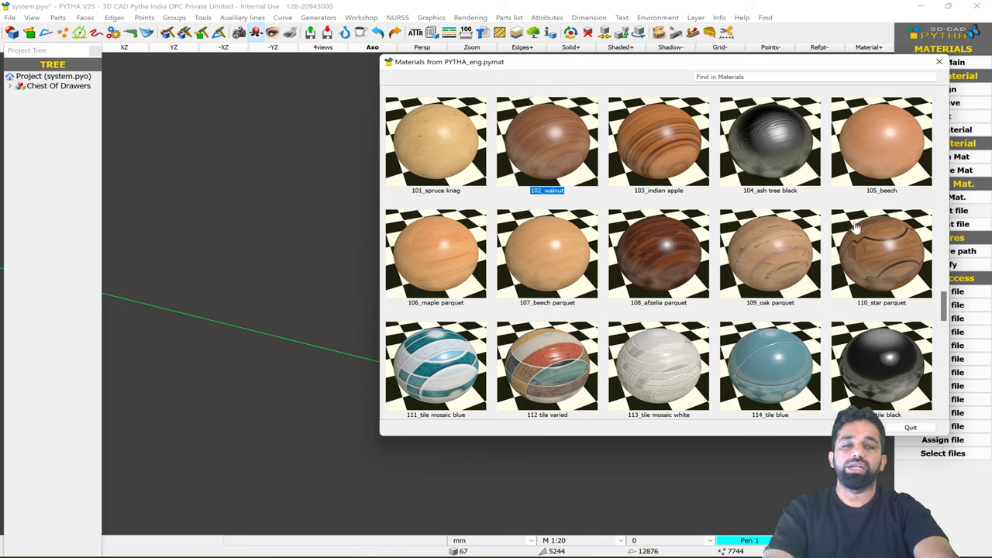
- Close the material file, leave the materials area and generate a parts list of all parts of the chest
click(939, 61)
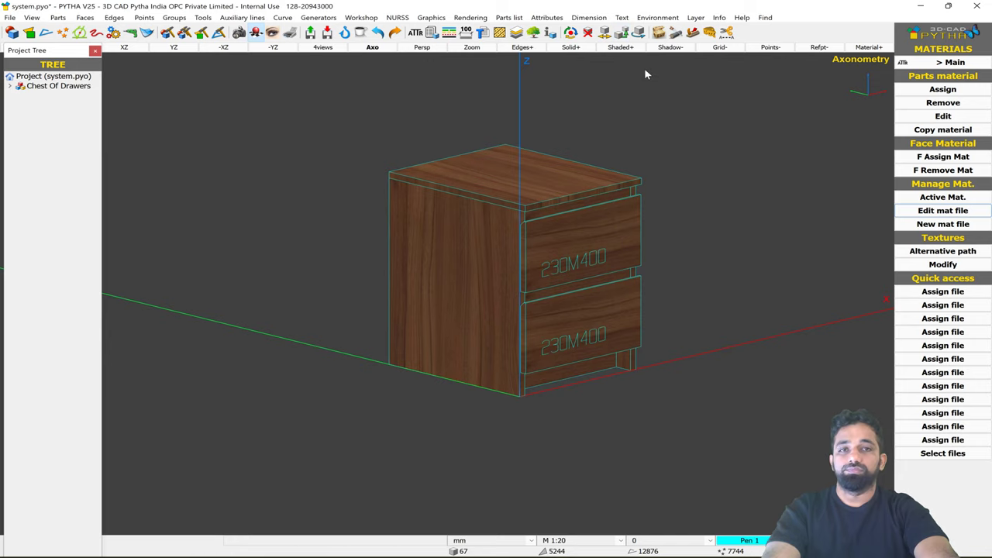
right_click(662, 389)
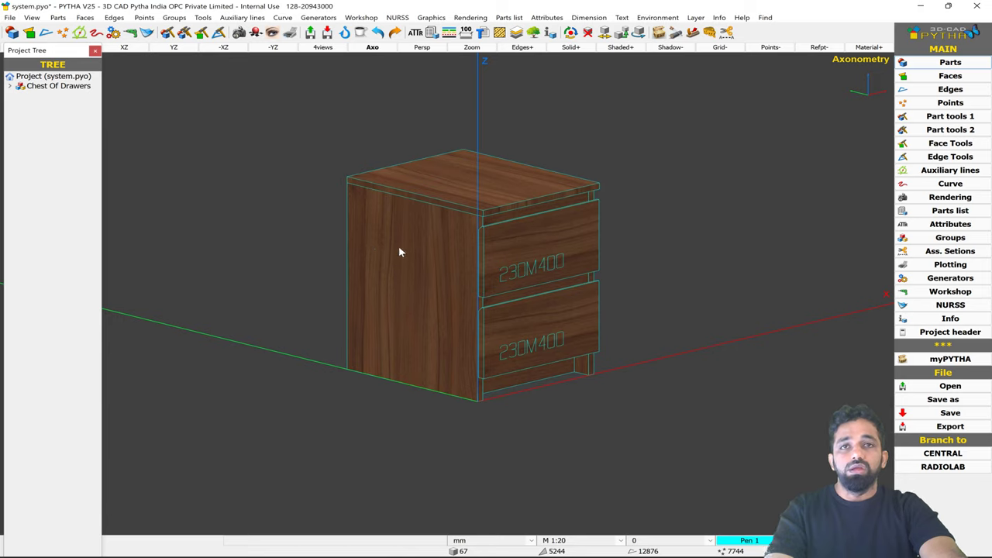
click(432, 34)
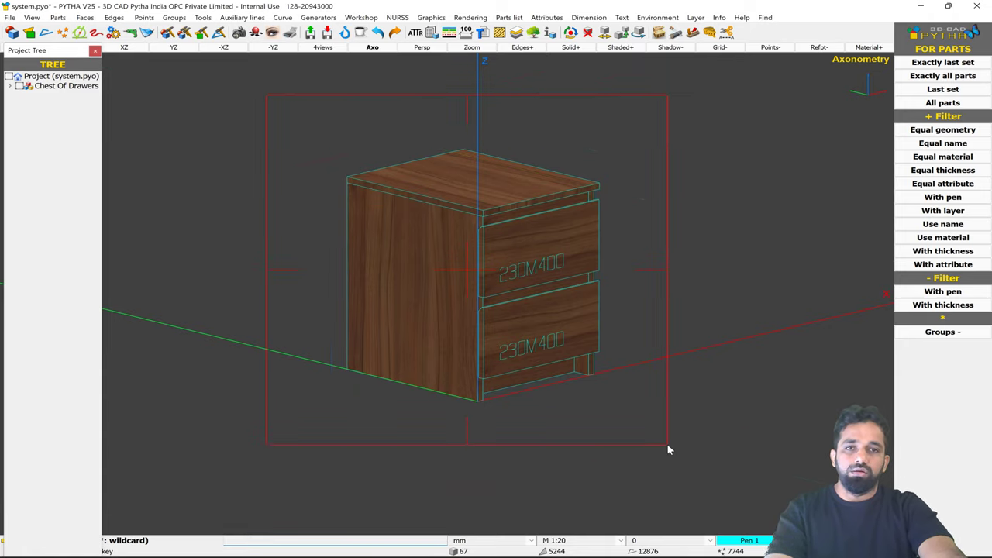
key(asterisk)
key(Return)
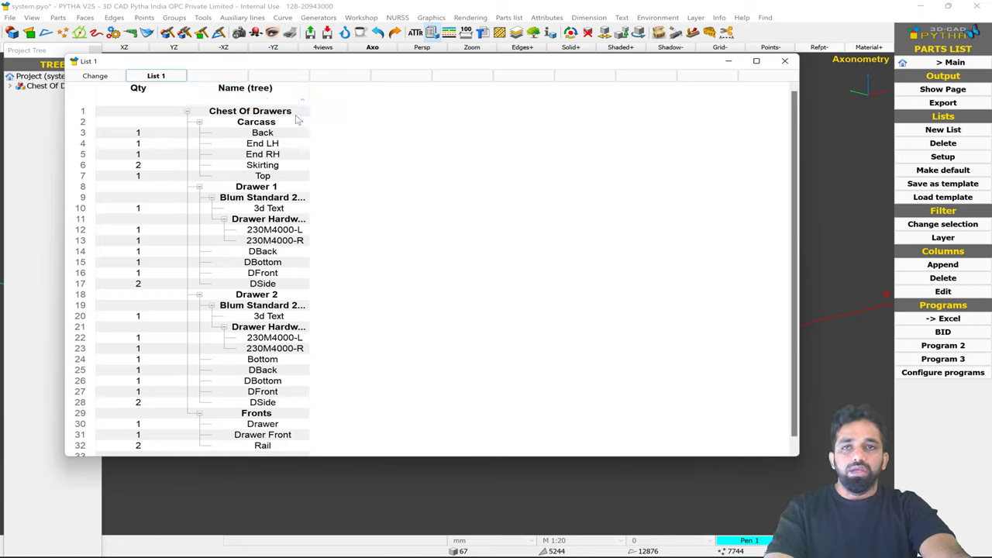
- Insert an Article no column directly after the Name (tree) column of the parts list
right_click(261, 95)
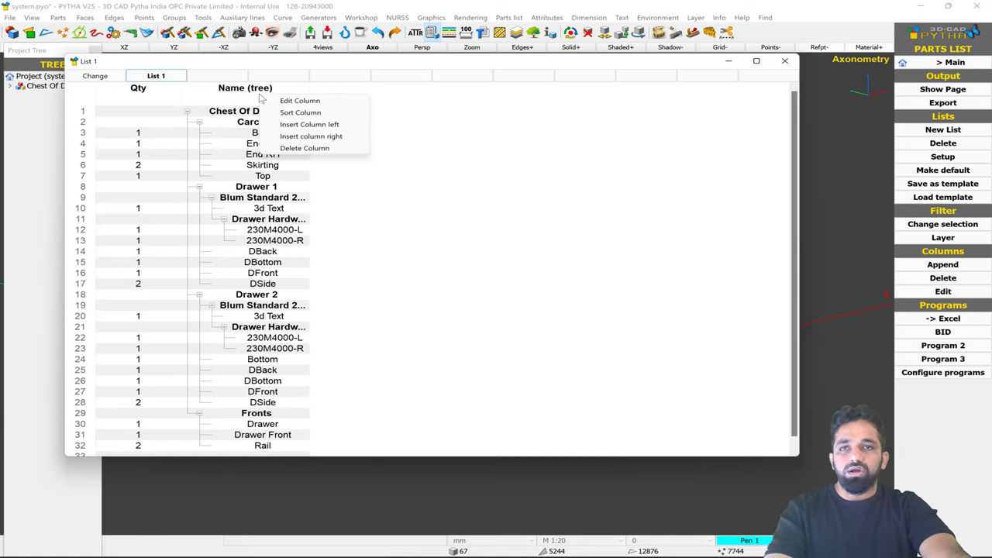
click(344, 136)
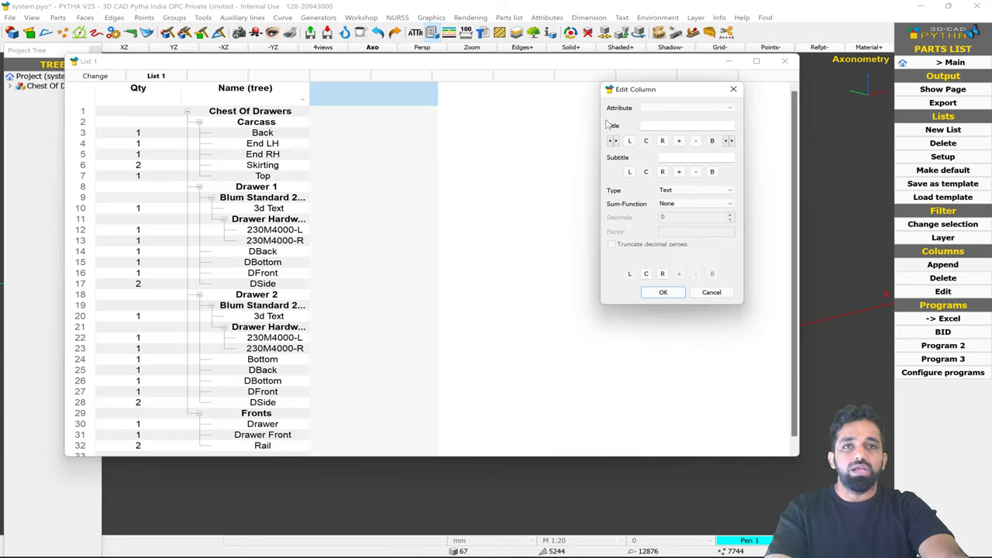
click(669, 109)
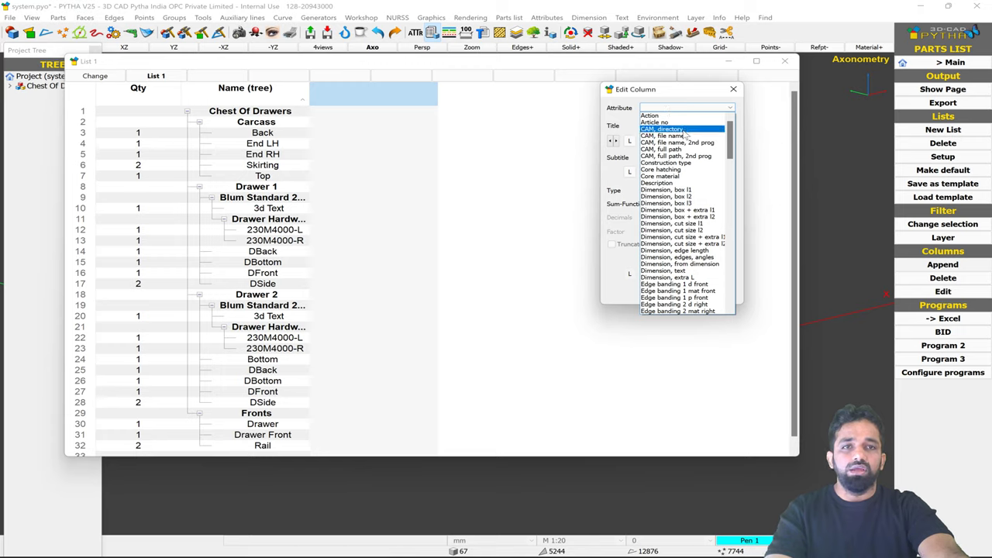
click(679, 123)
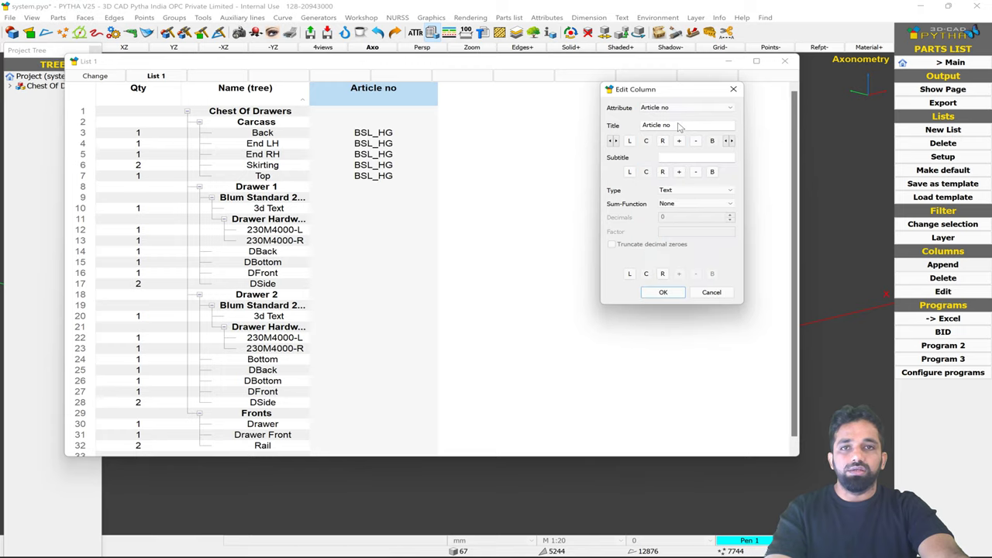
click(664, 292)
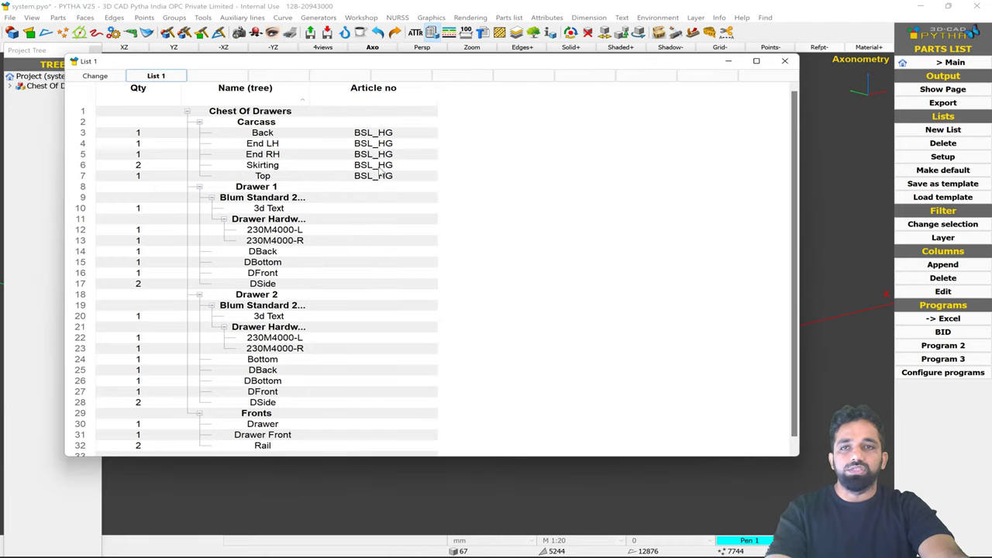
- Insert a Core material column directly after the Article no column
right_click(377, 89)
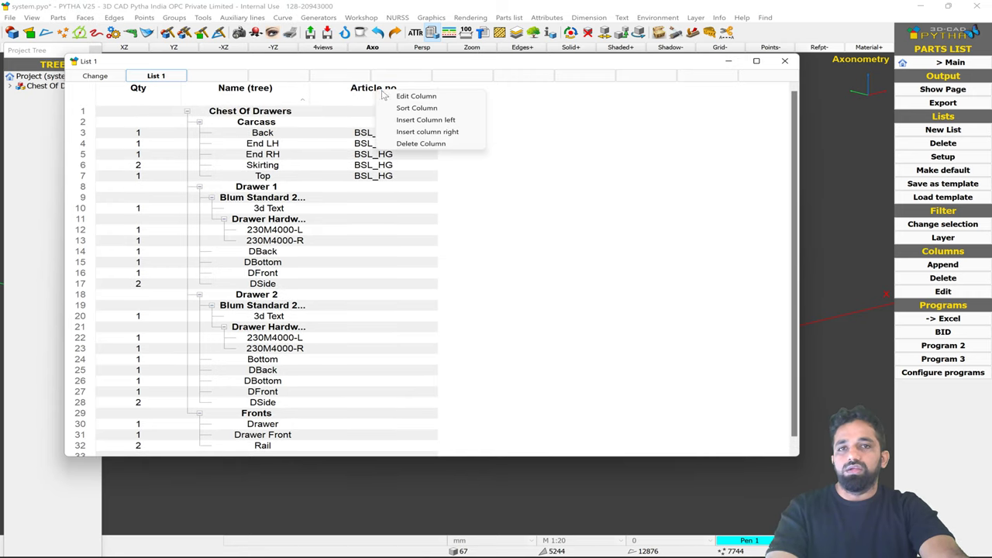
click(458, 132)
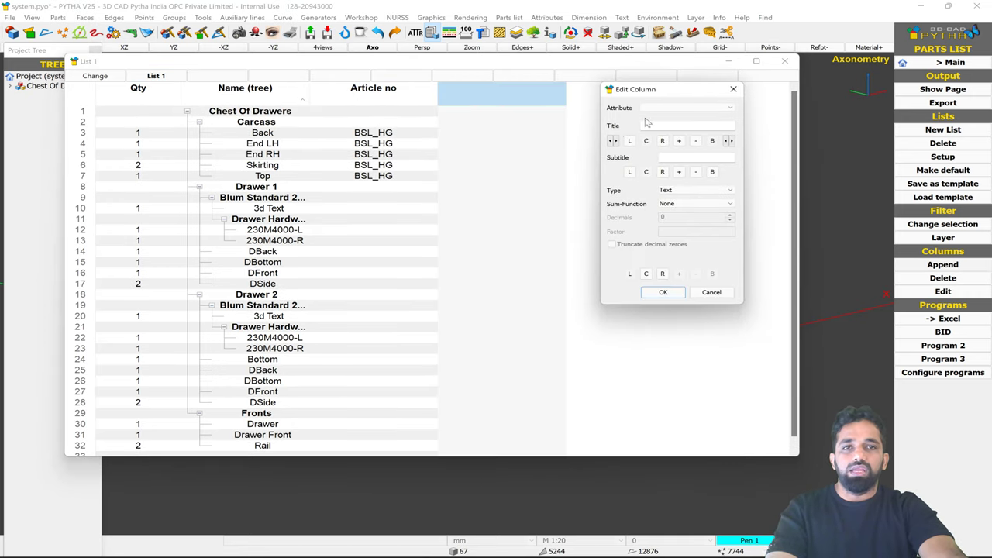
click(664, 110)
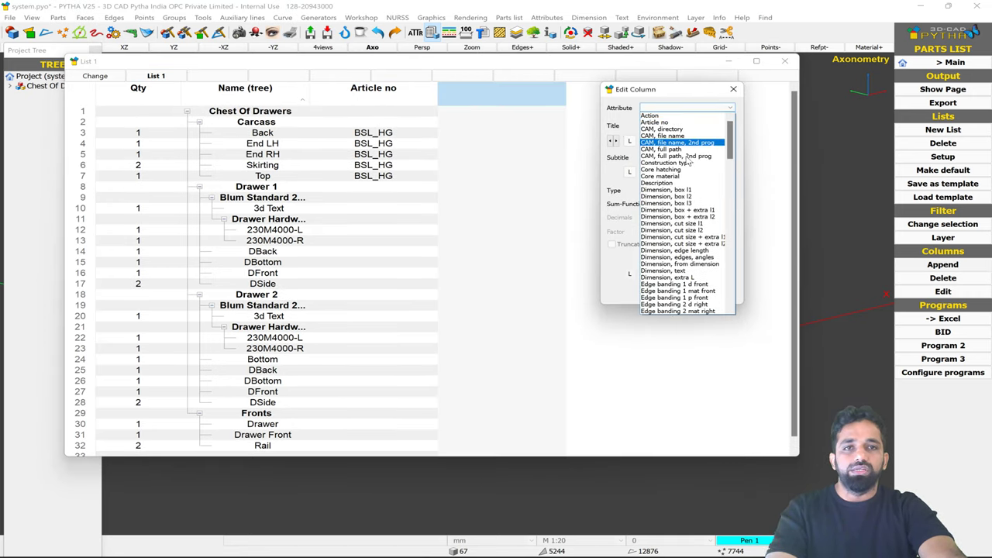
click(680, 177)
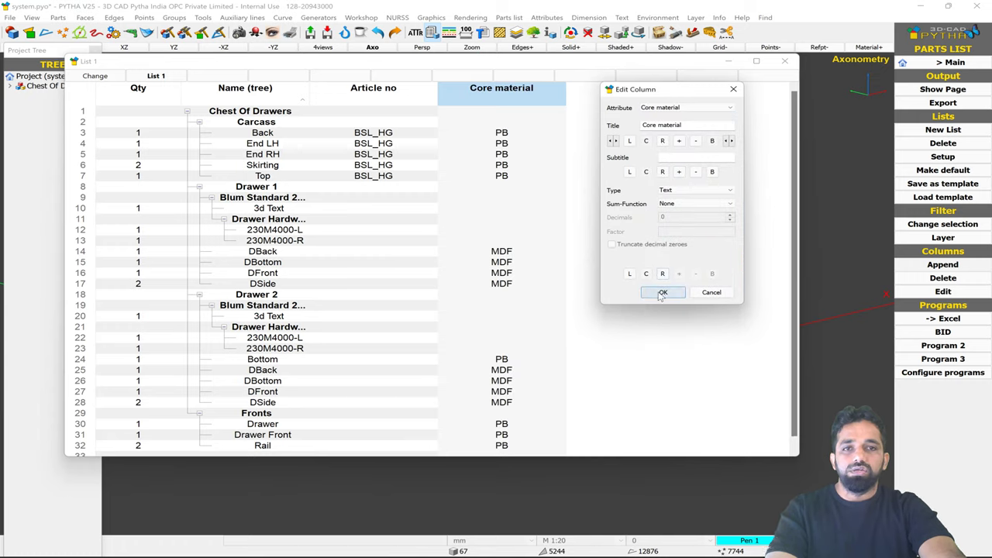
click(663, 293)
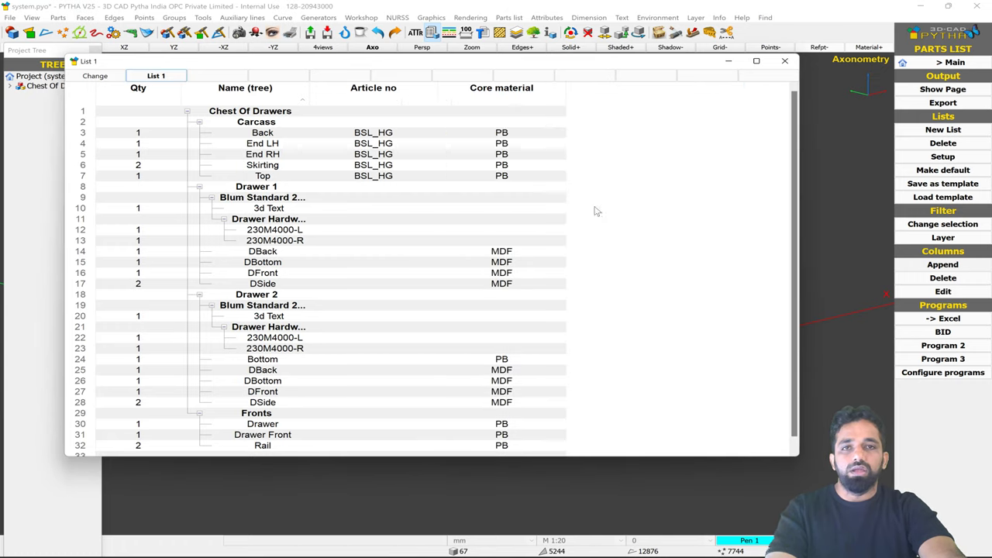
- Insert a column for the attribute Dimension, box l1 after Core material and title it L1
right_click(517, 94)
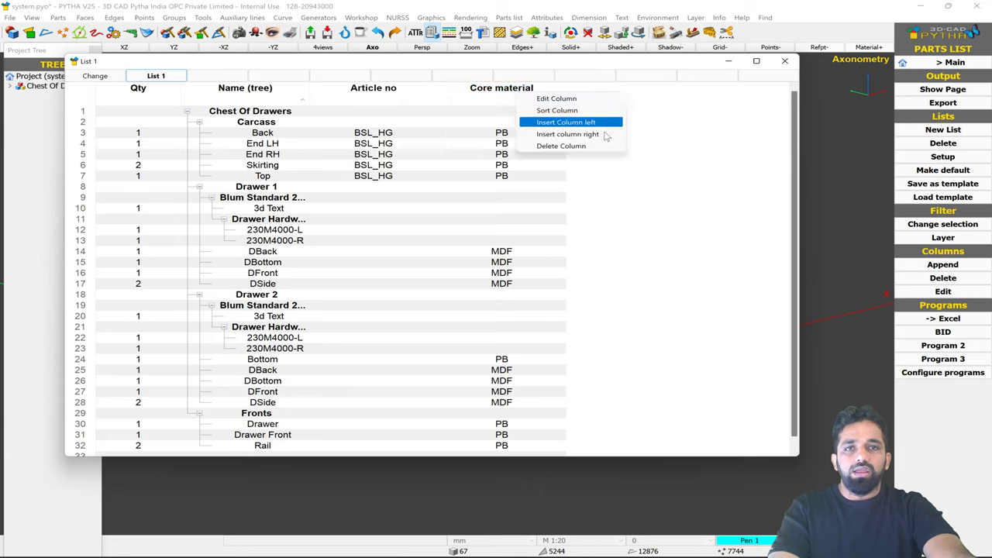
click(547, 137)
click(671, 109)
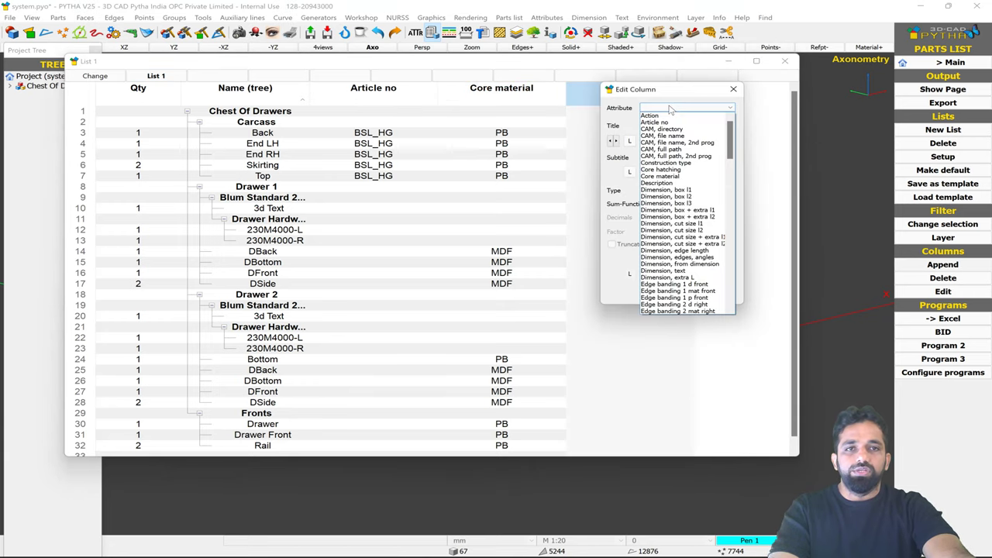
click(687, 190)
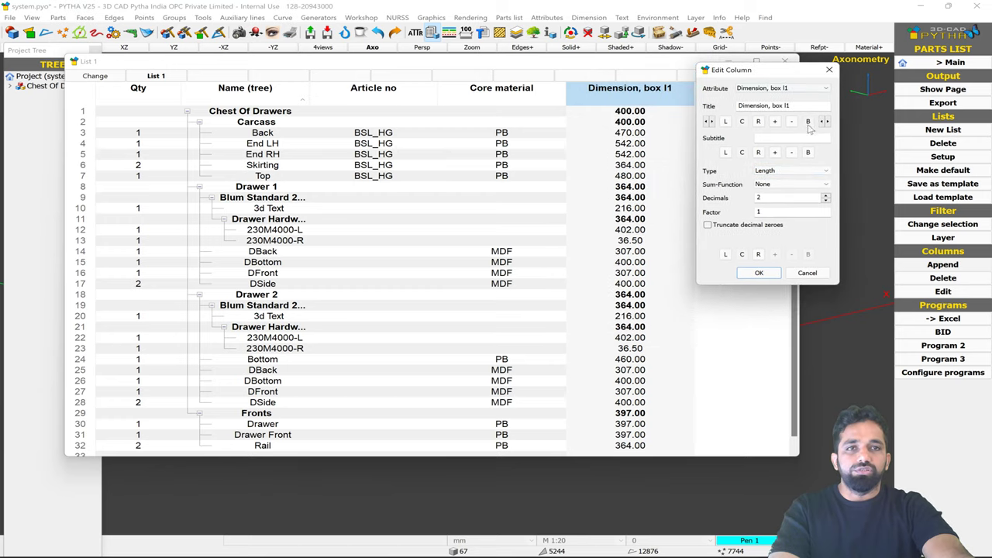
drag(796, 106, 690, 105)
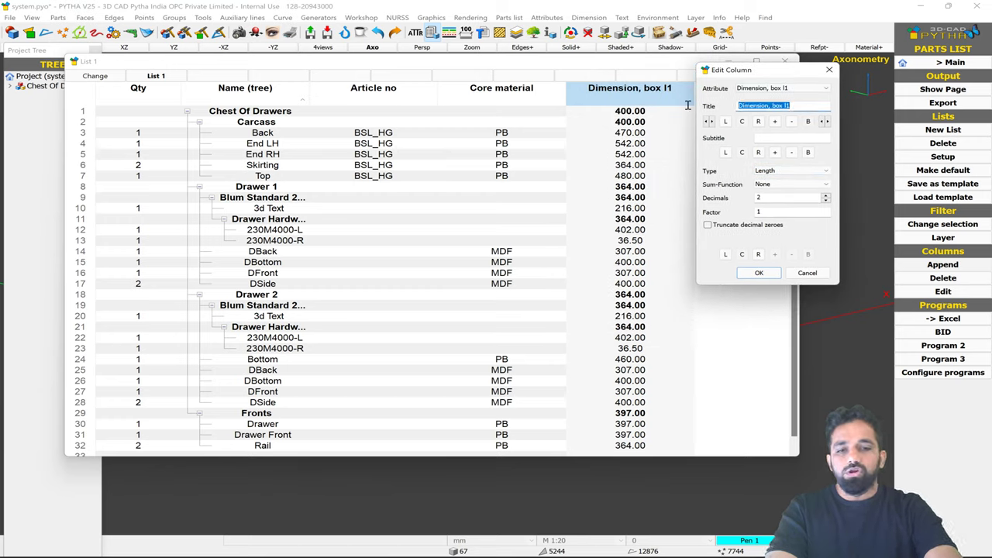
text(L1)
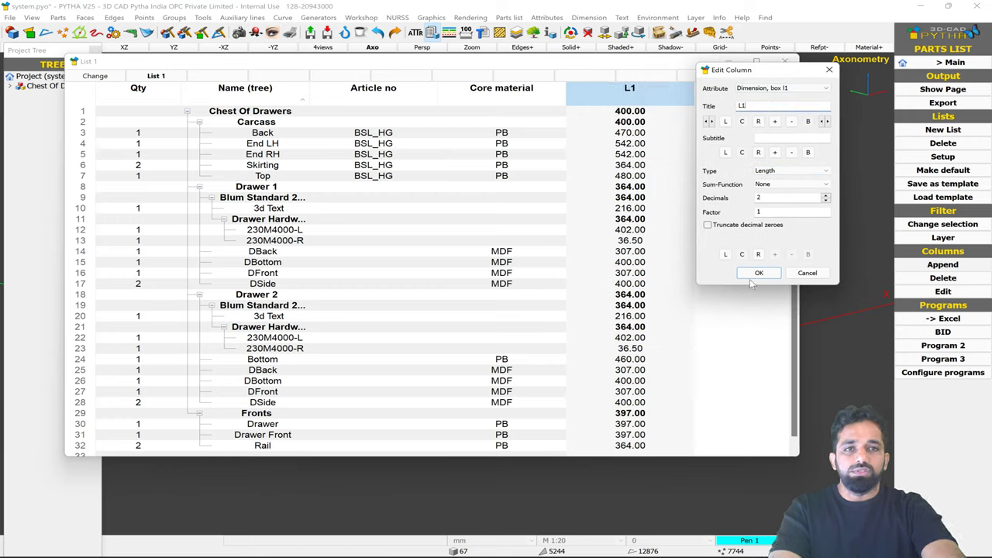
click(759, 273)
- Insert a column for the attribute Dimension, box l2 after L1 and title it L2
right_click(645, 101)
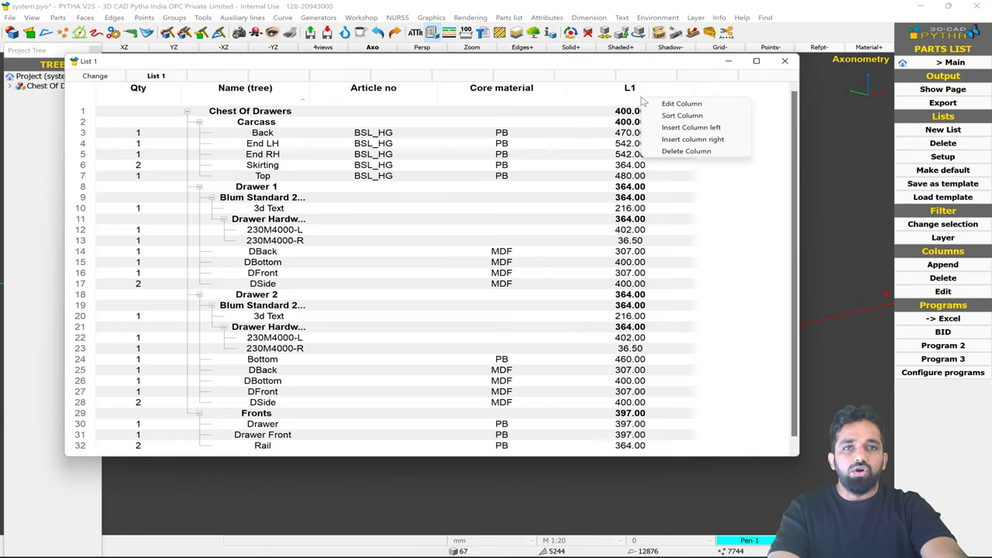
click(723, 139)
click(768, 88)
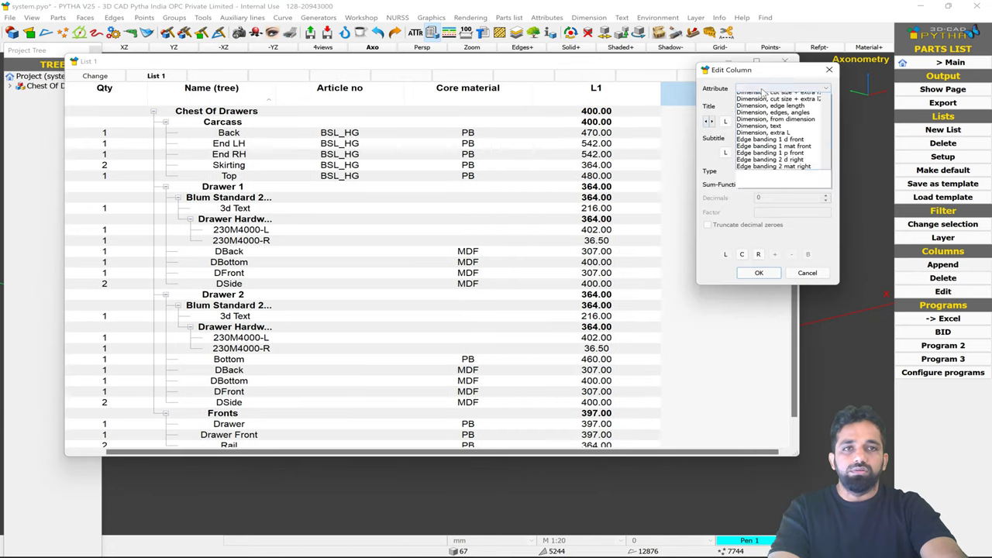
click(795, 176)
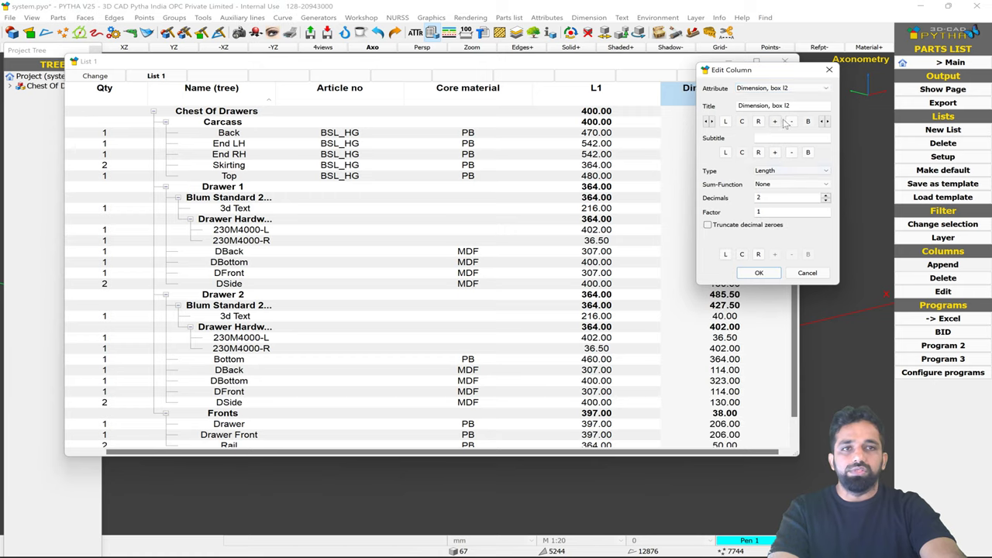
drag(794, 106, 709, 106)
text(L)
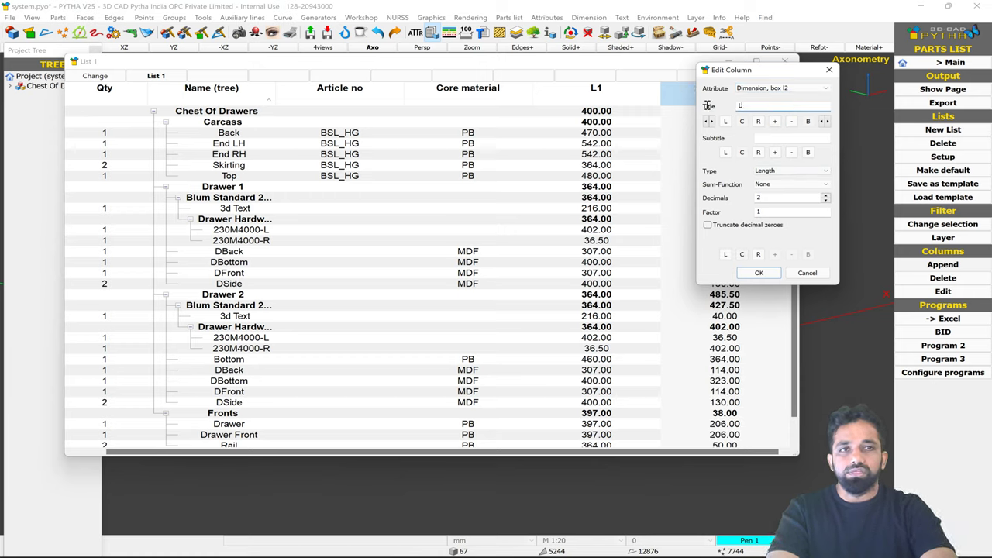
text(2)
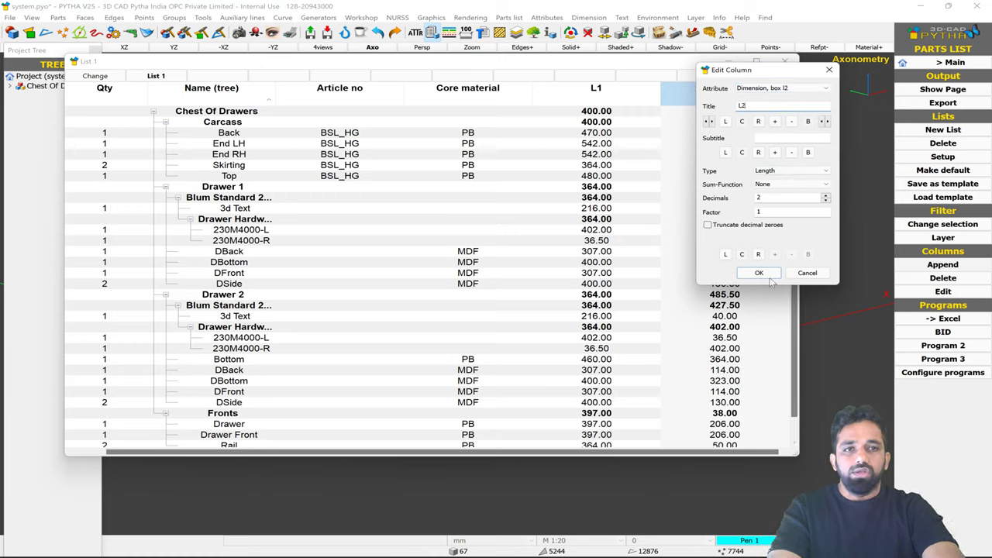
click(759, 273)
- Insert a column for the attribute Dimension, box l3 after L2, keeping its default title
right_click(721, 97)
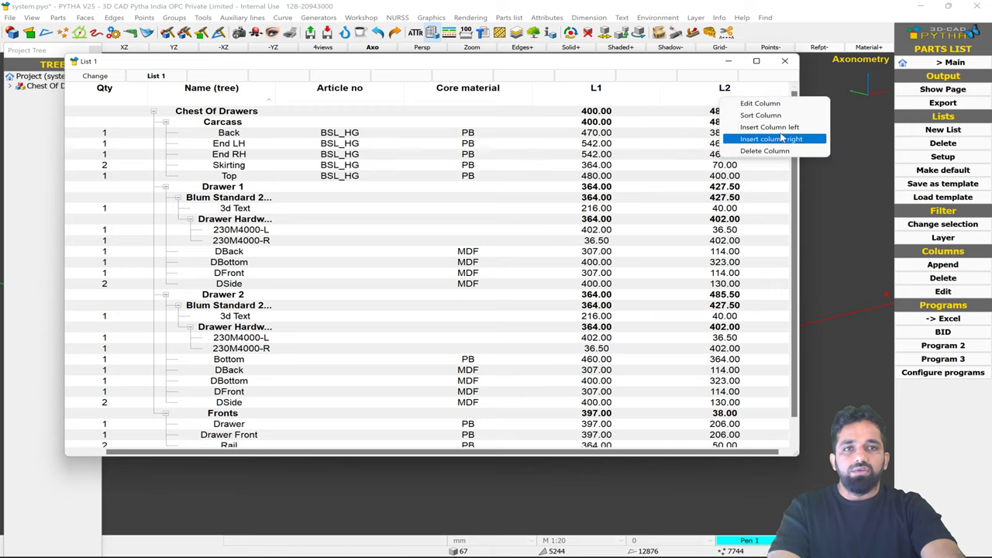
click(770, 139)
click(758, 90)
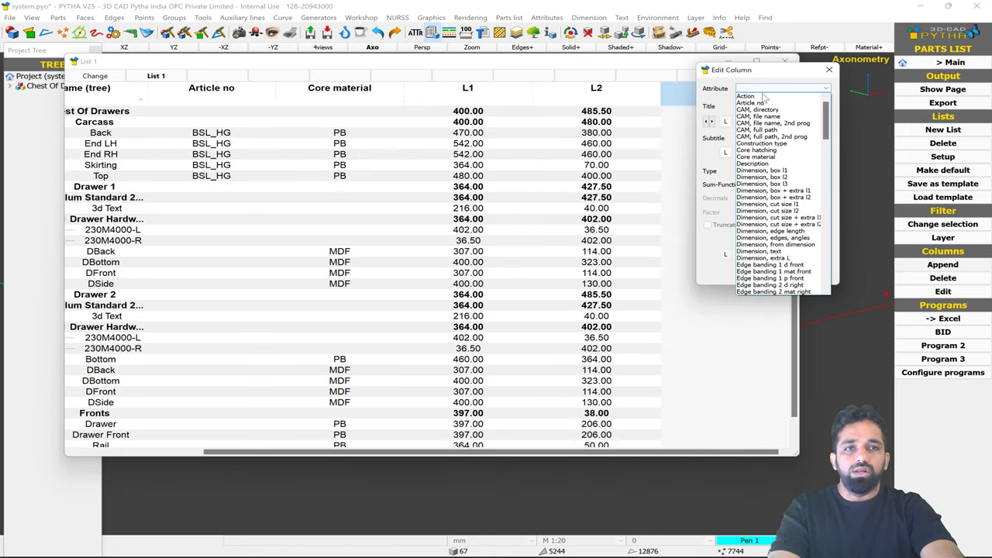
click(793, 190)
click(759, 273)
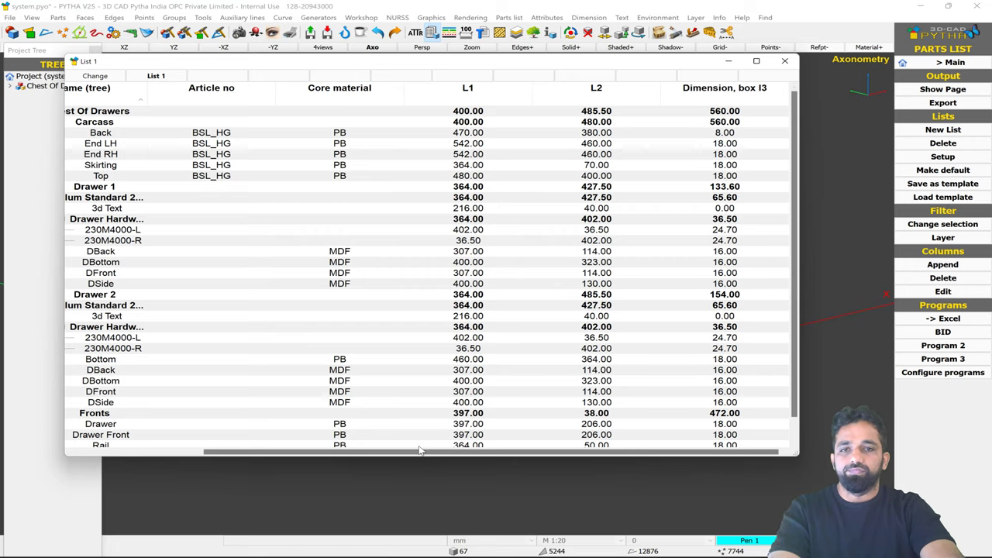
- Check the 3d Text entries of both drawers and set the list's filter to exclude edge parts
drag(423, 451, 314, 451)
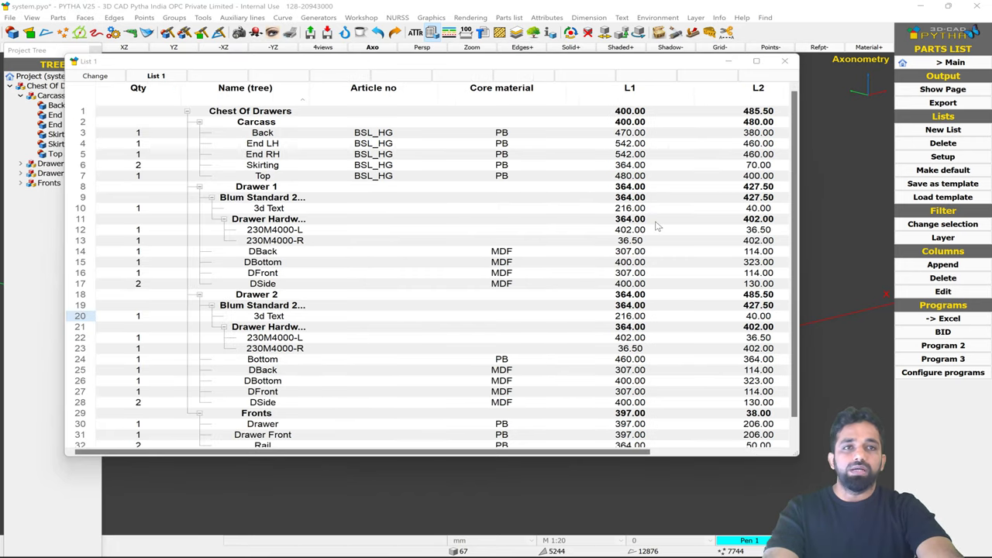
click(278, 211)
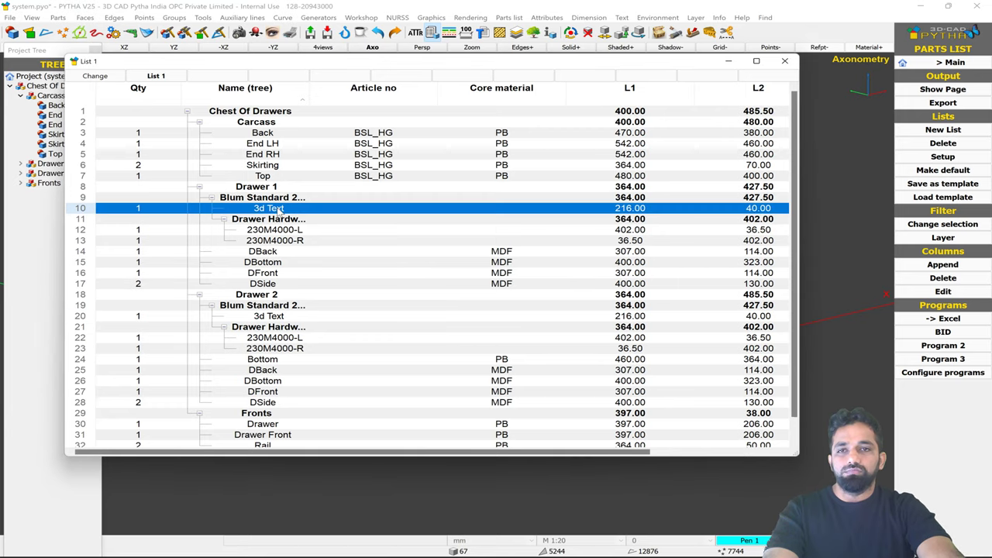
click(268, 319)
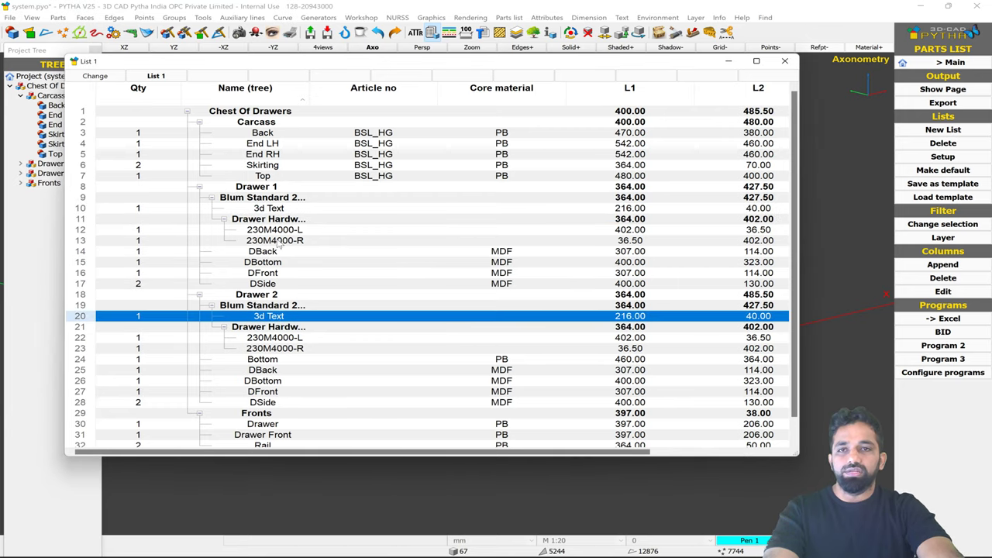
click(285, 210)
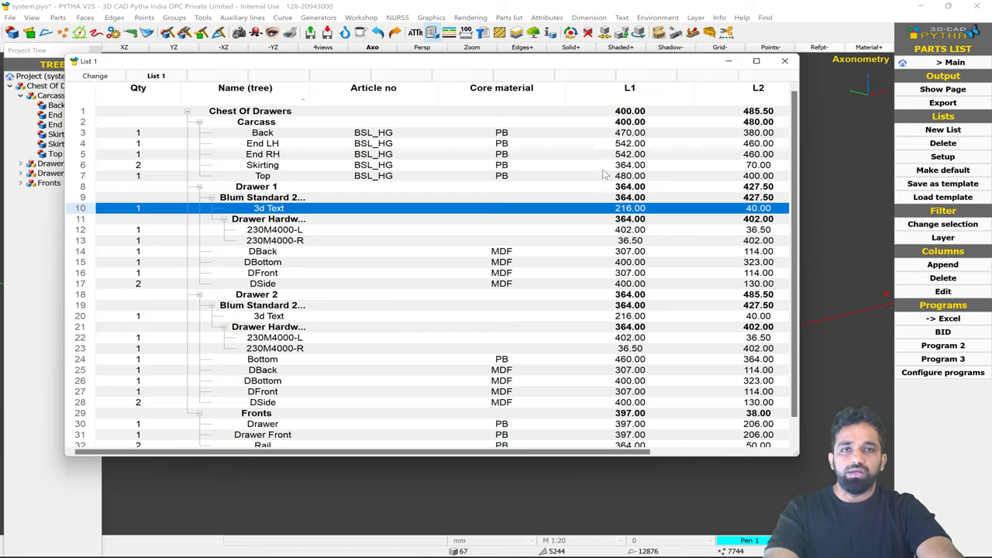
click(943, 157)
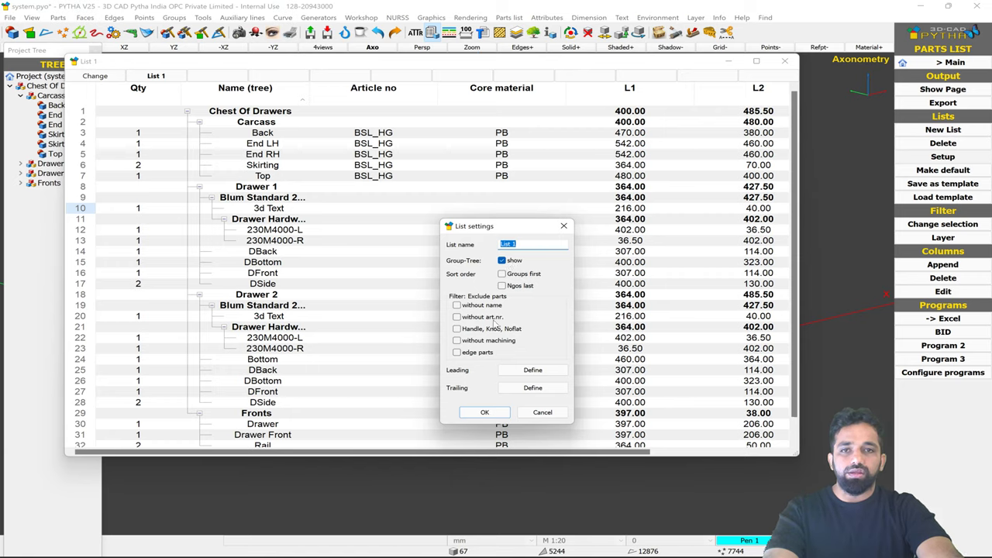
click(474, 353)
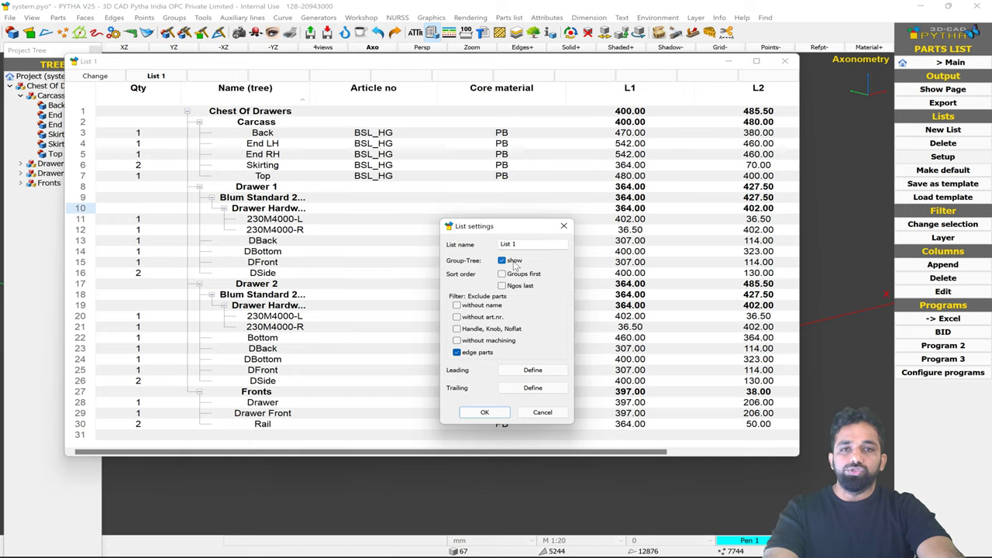
- Preview the parts list without its group tree, then turn the tree display back on
click(515, 264)
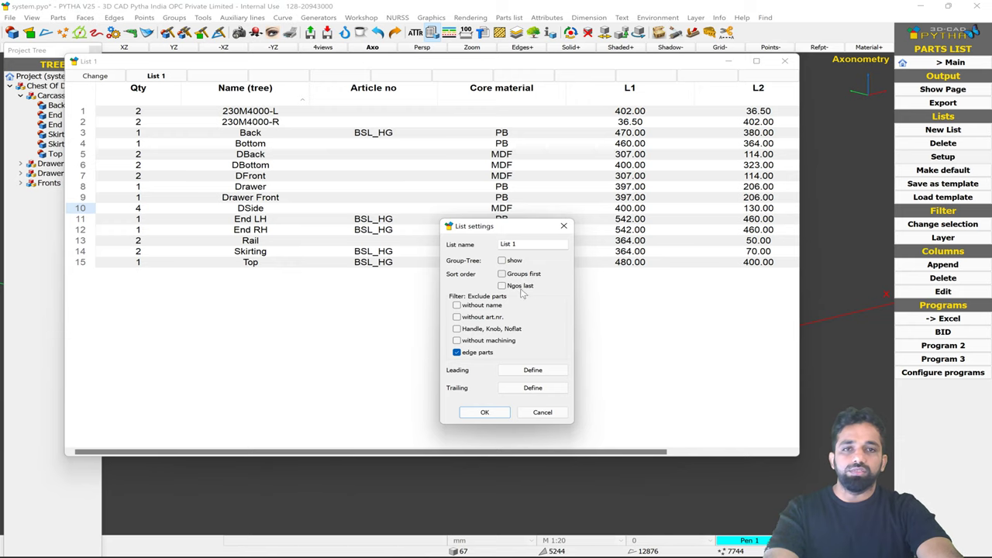
click(511, 263)
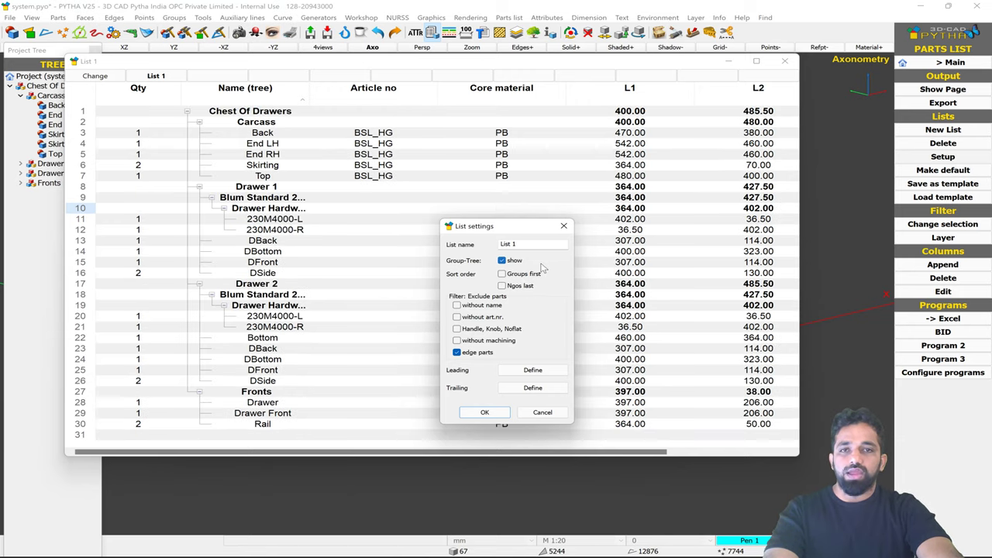
- Apply the list settings and save the parts list definition as a template named parts List on the Desktop
click(497, 411)
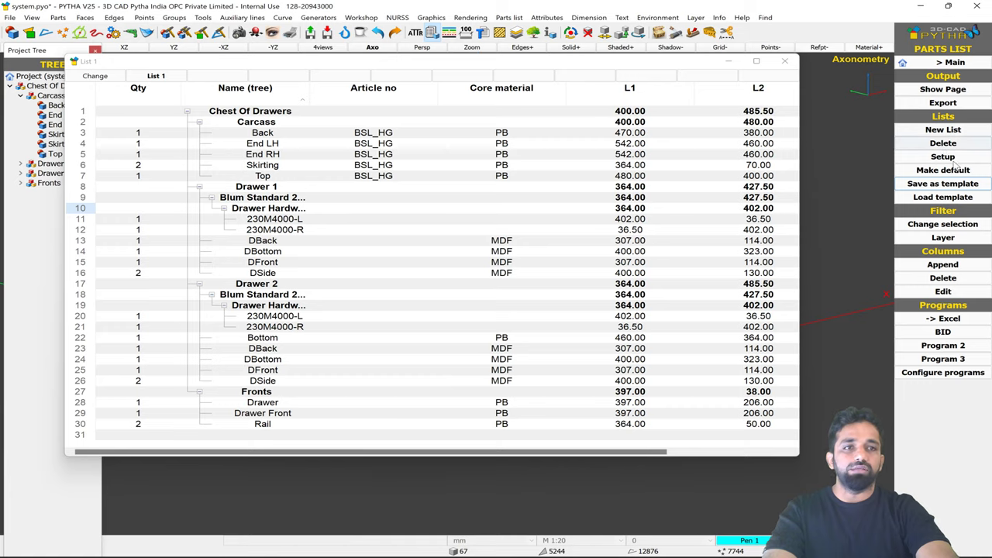
click(943, 184)
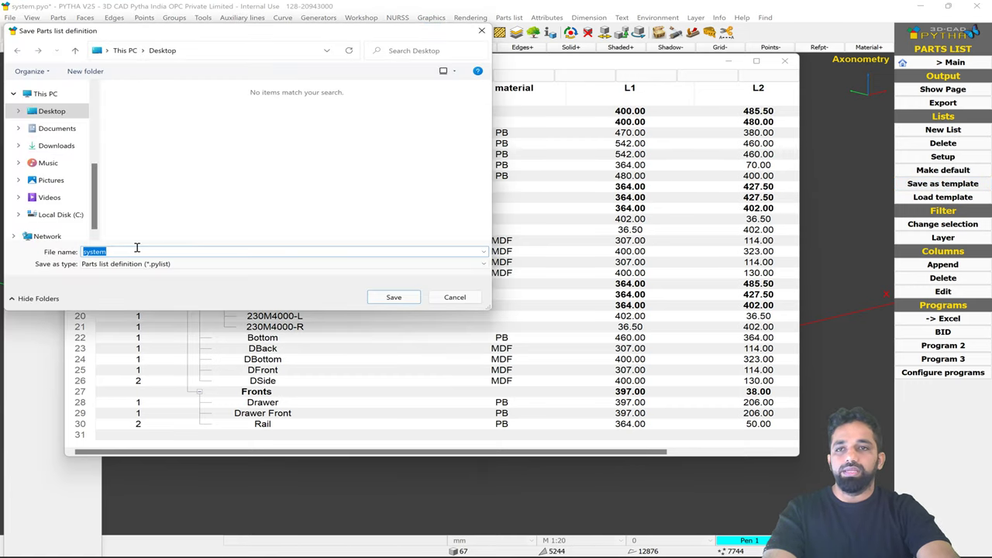
text(p)
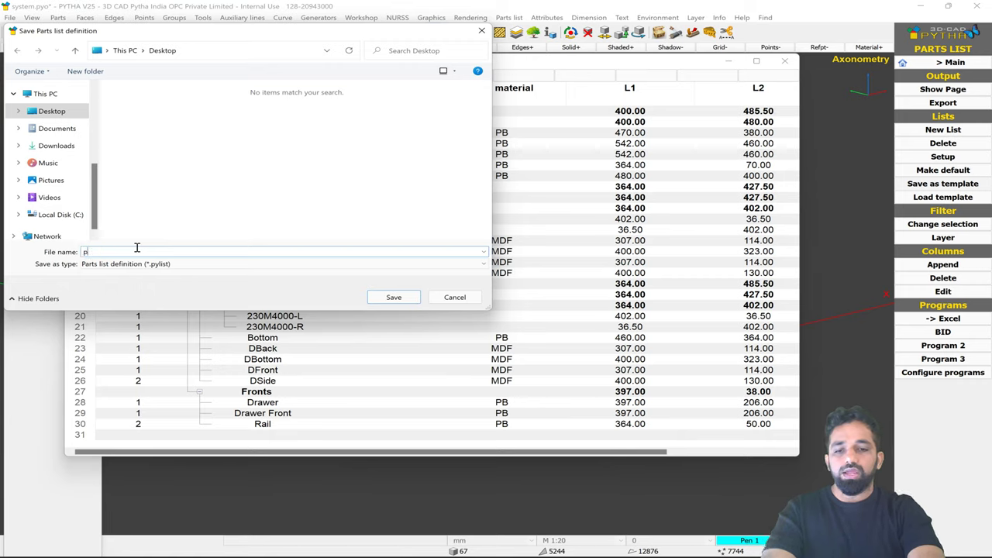
text(arts List)
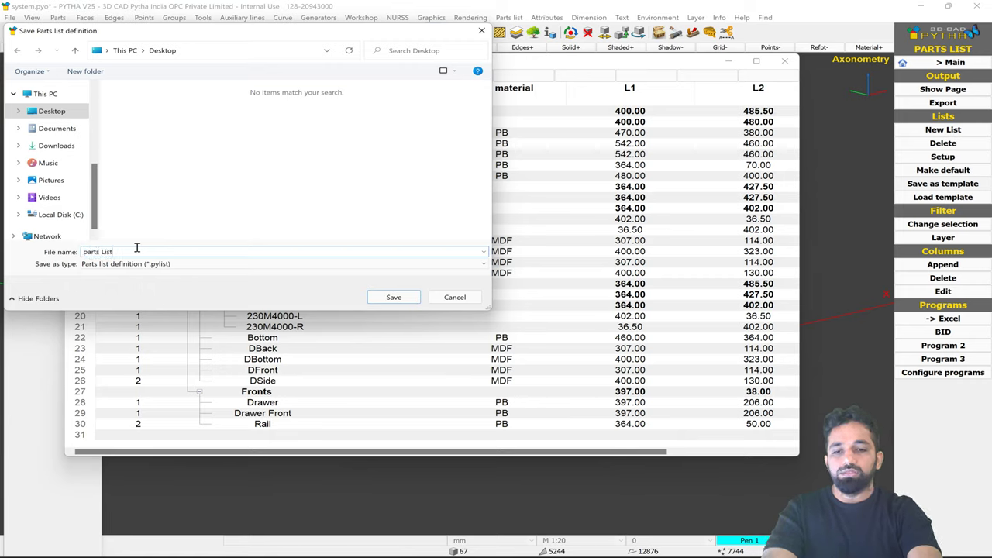
click(401, 300)
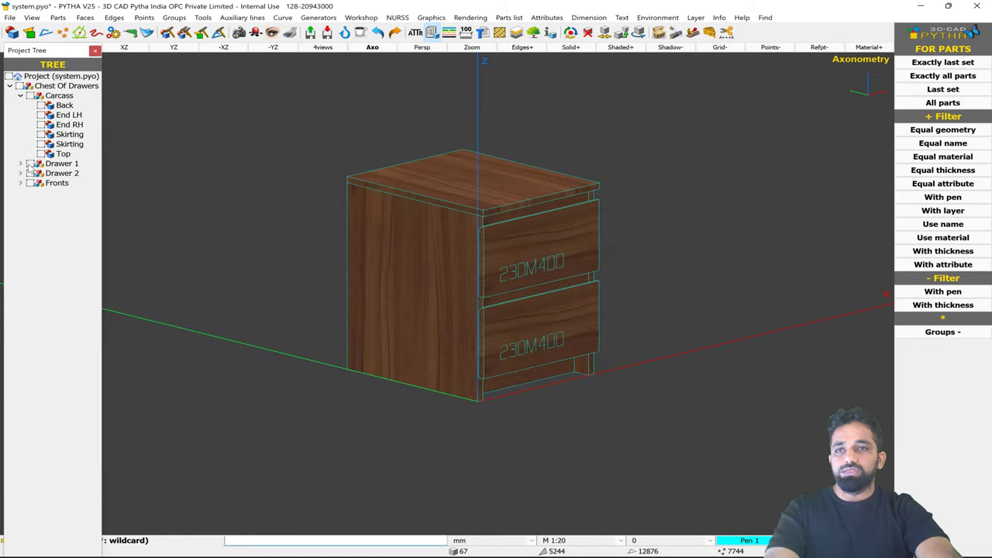
- Create a new parts list for the Drawer 1 and Drawer 2 groups using the saved parts List template
click(30, 164)
click(30, 174)
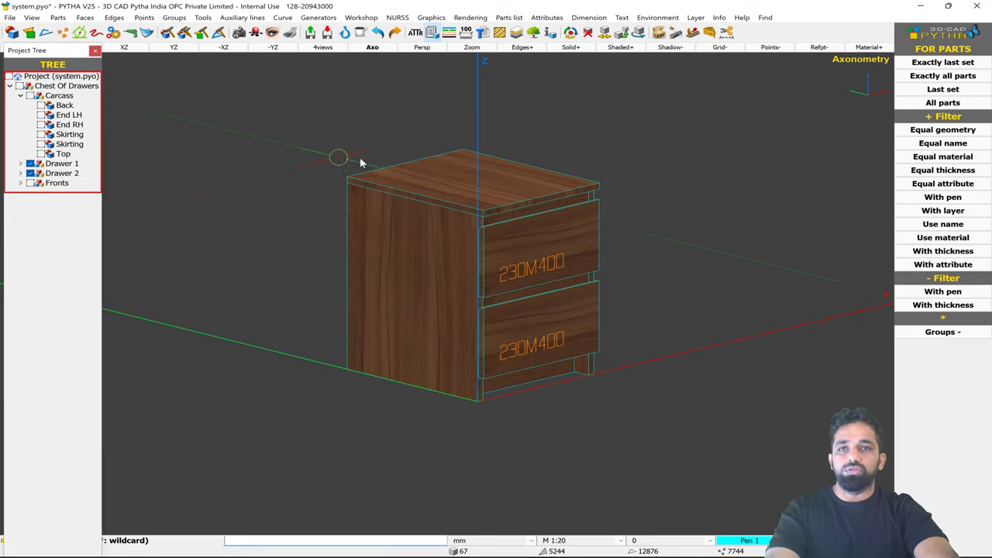
key(F9)
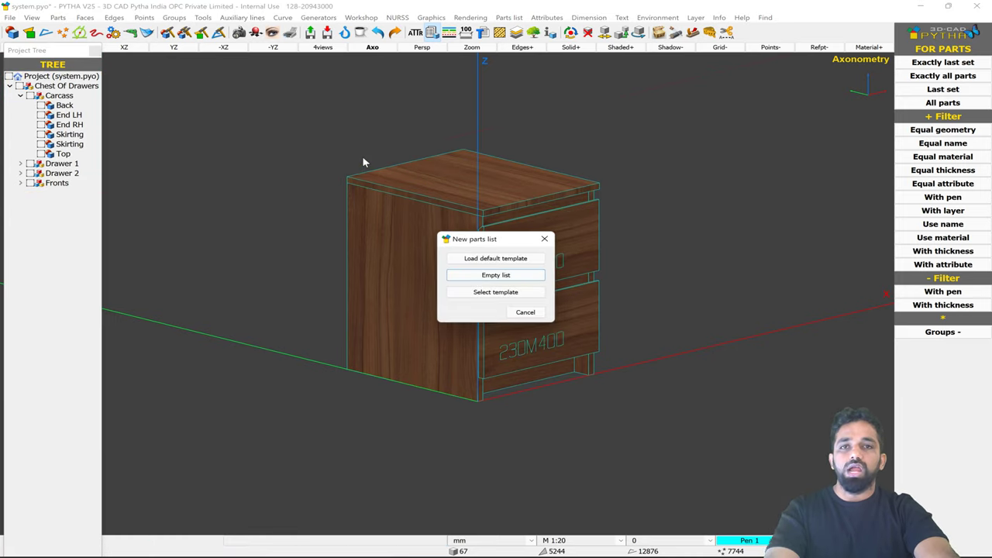
click(511, 293)
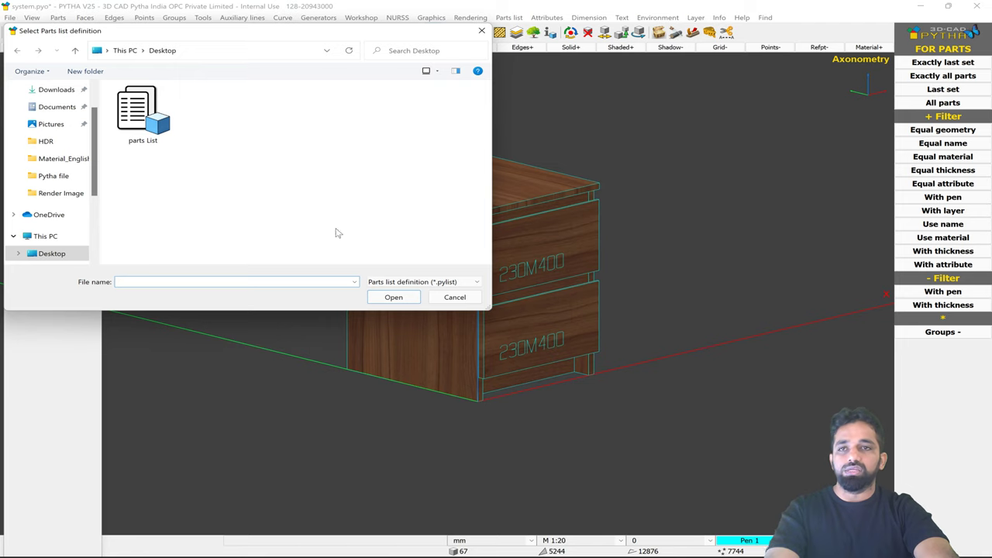
double_click(145, 117)
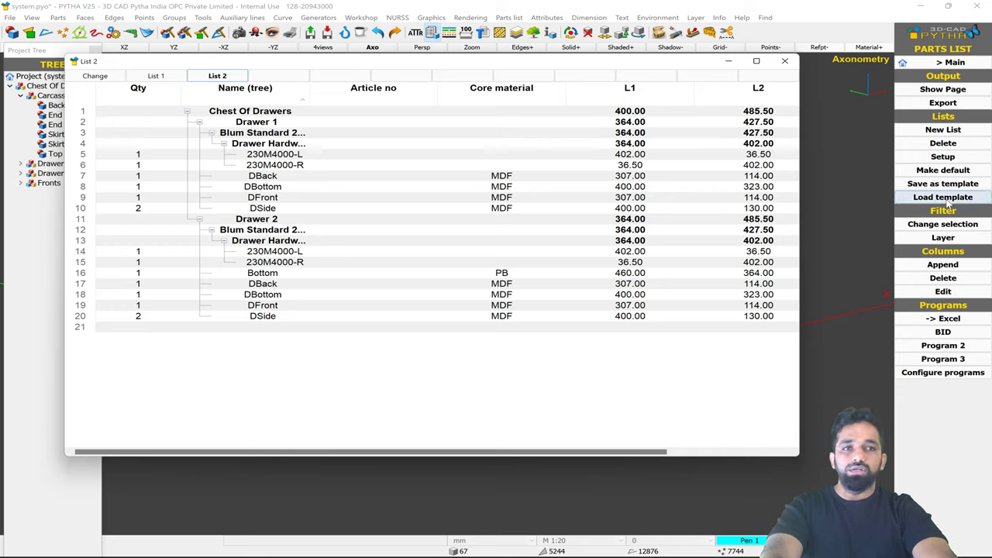
- Make the definitions of all lists the default and export List 2 to the Desktop as system, using the Cadbid.xlsx Excel template
click(944, 170)
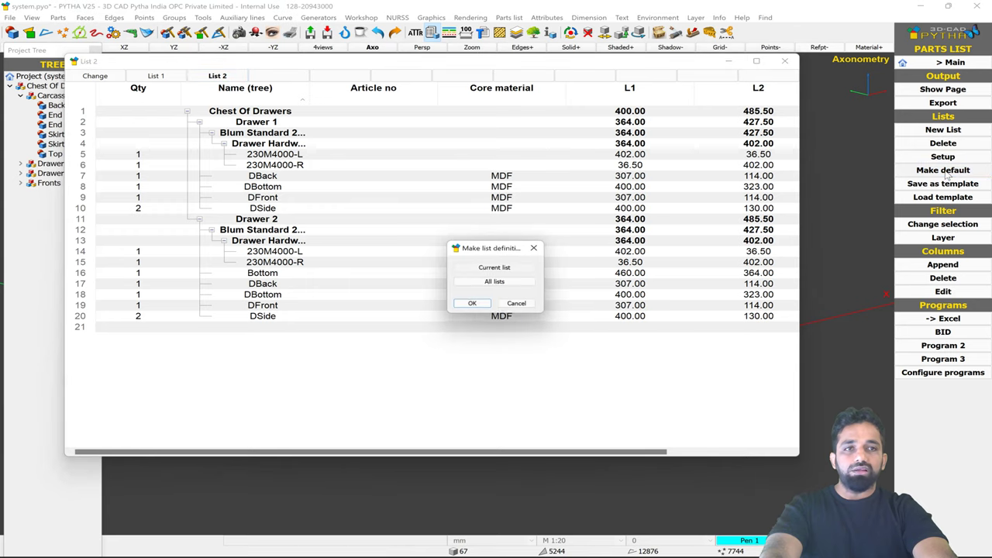
click(500, 282)
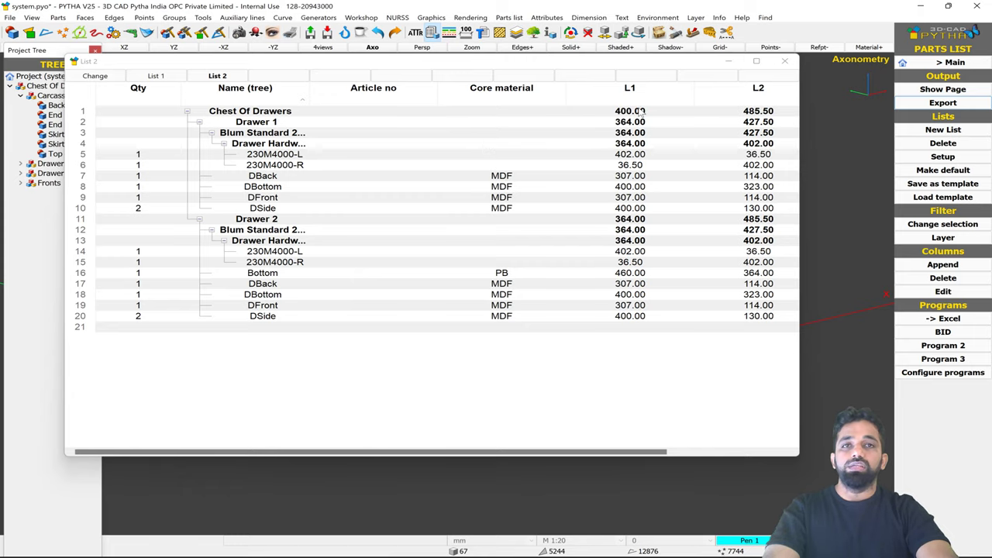
click(943, 102)
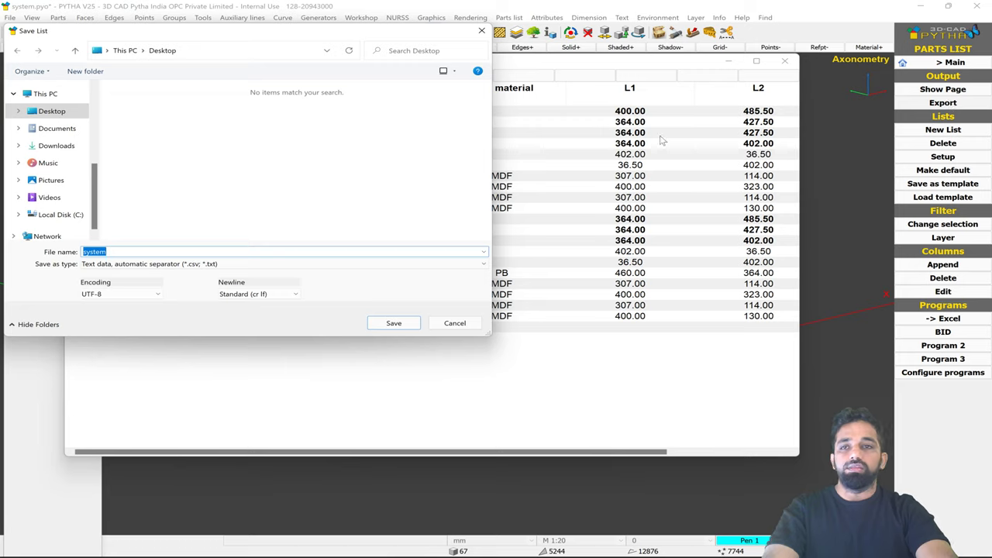
click(184, 264)
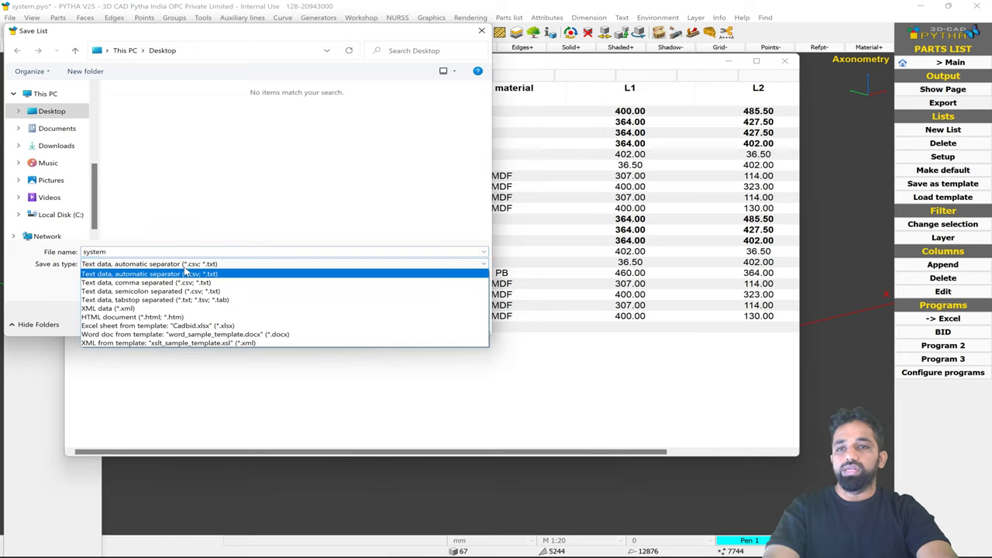
click(229, 326)
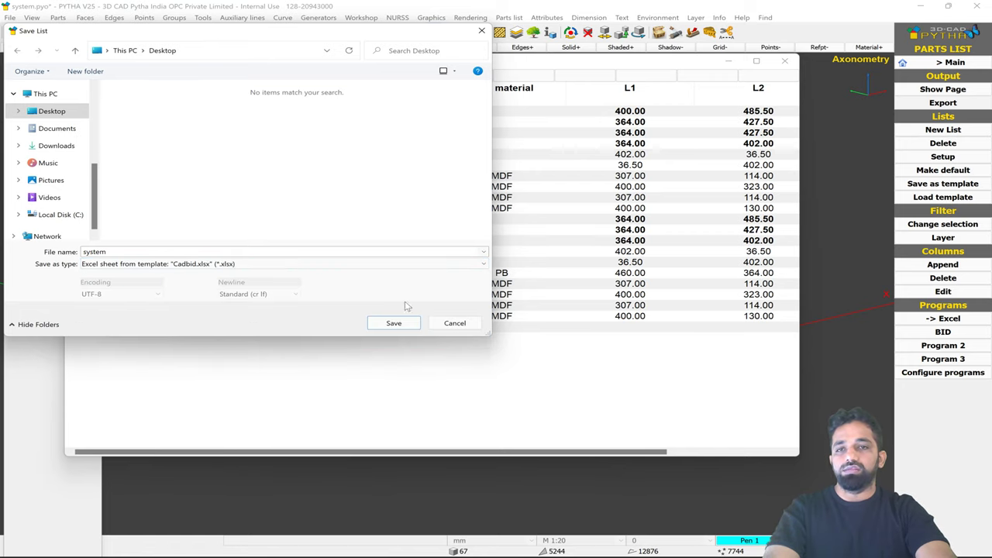
click(394, 323)
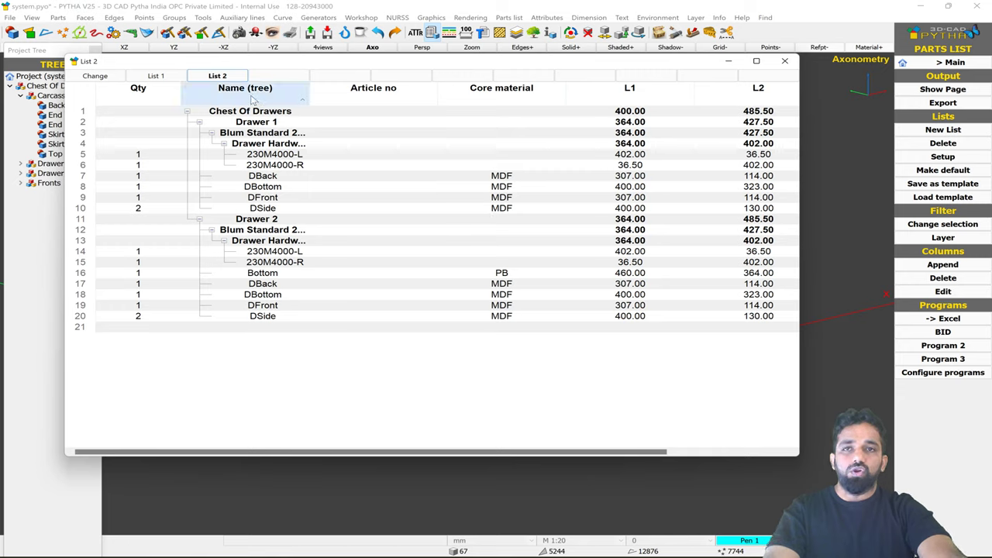
- Move the Name (tree) column ahead of Qty in List 2 and close the parts list
drag(252, 98, 109, 100)
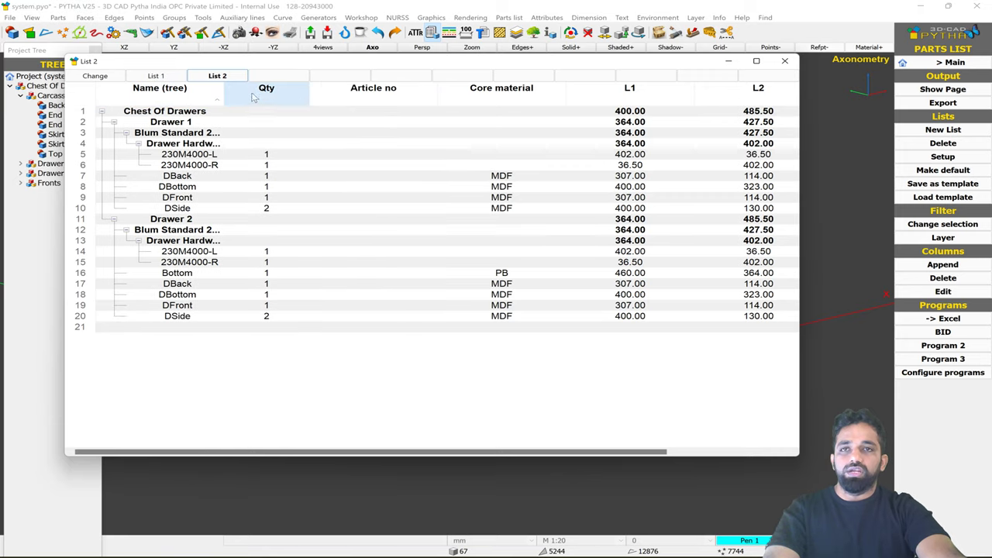
key(Escape)
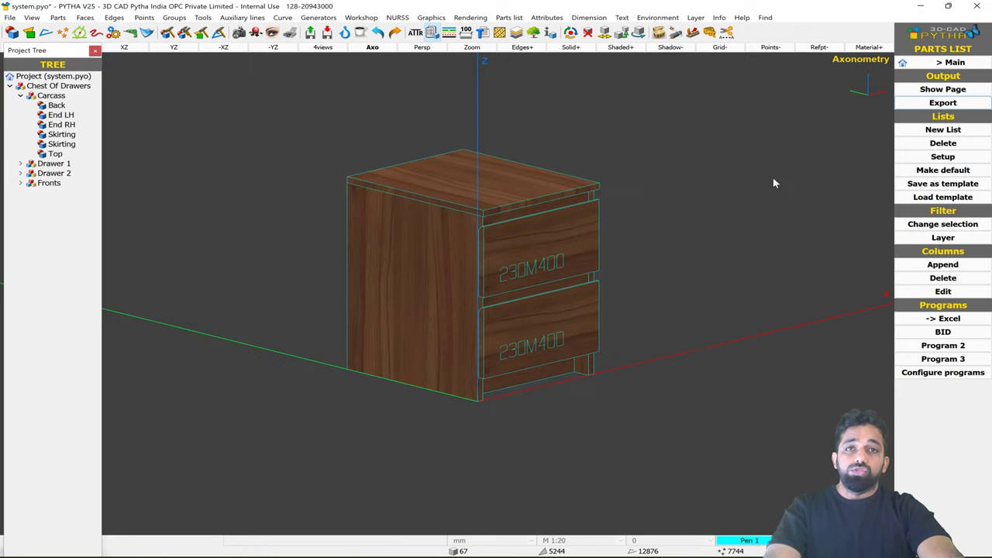